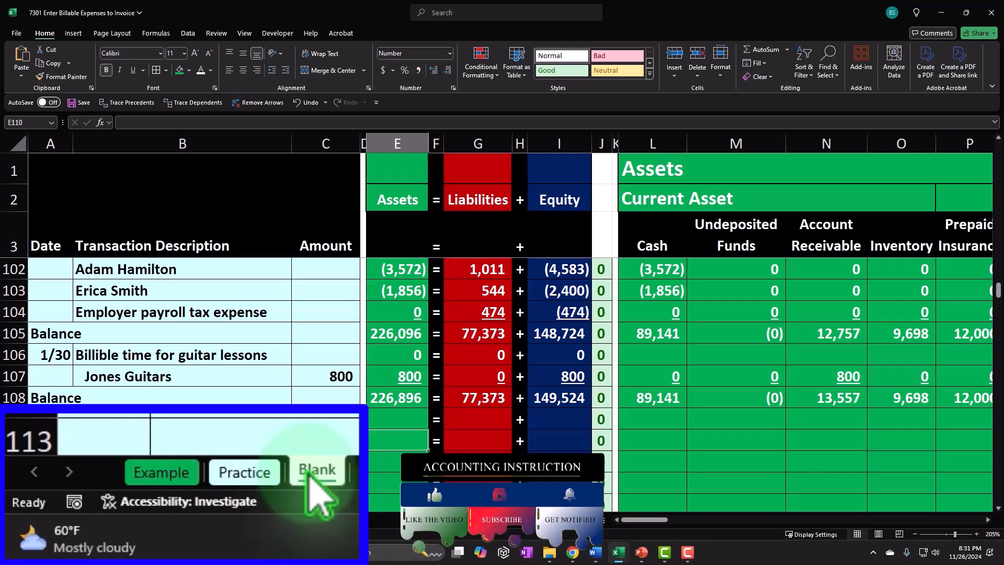
Review the completed invoice for billable time and supplies on the Example sheet.
left_click(159, 473)
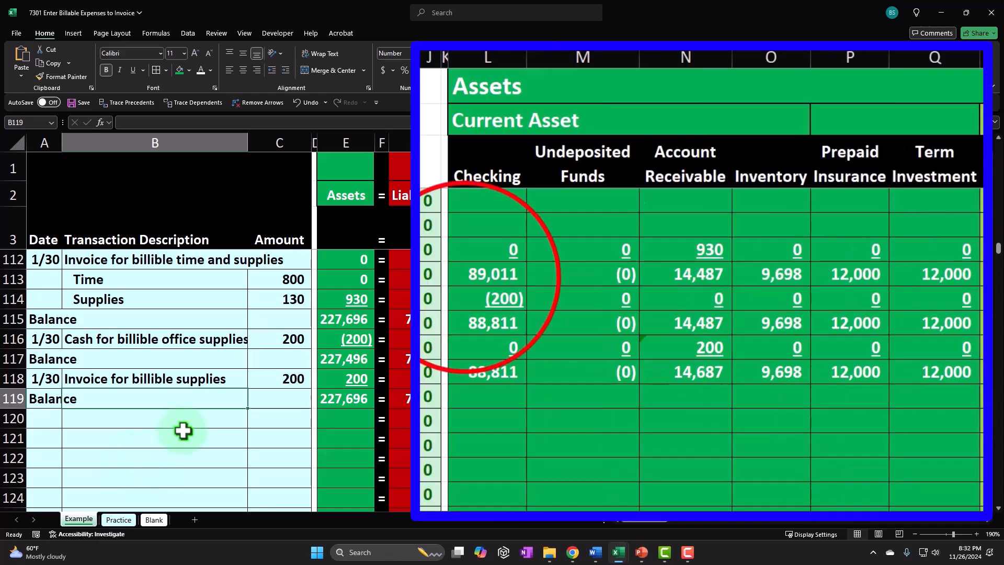
left_click(464, 276)
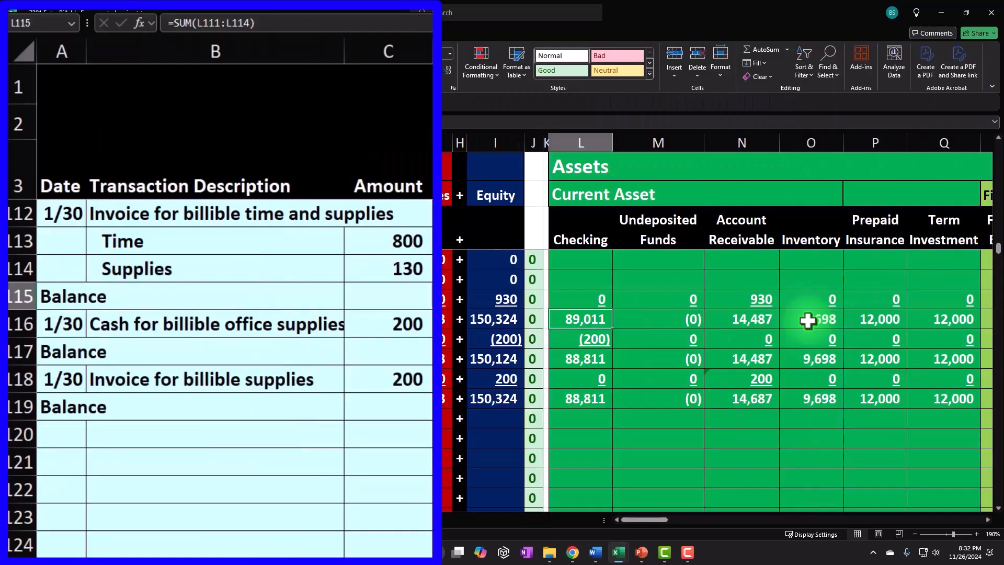
left_click(316, 316)
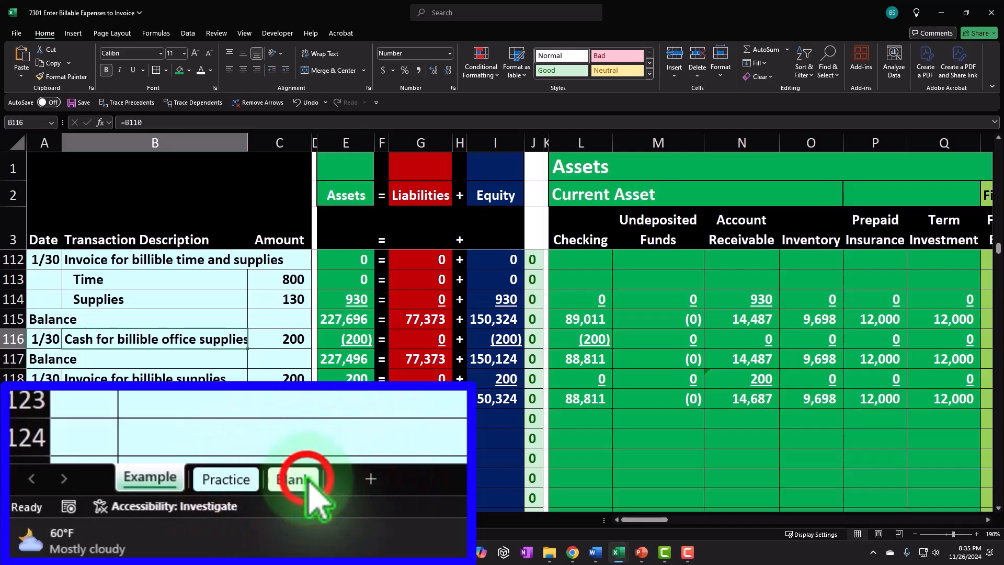
Switch to the Blank sheet and navigate to Erica's time sheet for the guitar clients.
left_click(149, 521)
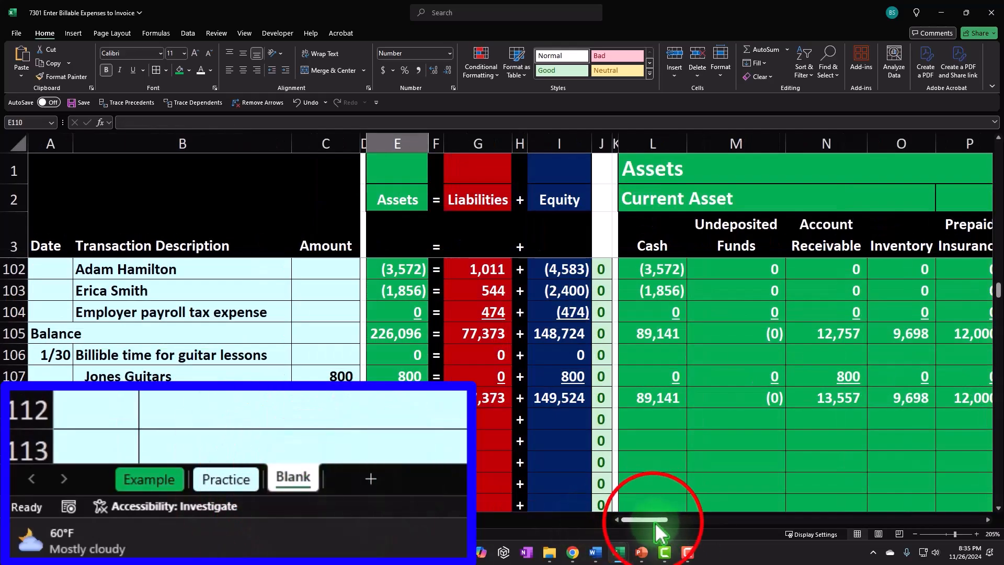
left_click_drag(654, 522, 923, 520)
scroll(848, 395, "up", 4)
scroll(868, 326, "up", 10)
scroll(864, 320, "up", 19)
left_click(868, 292)
key("Right")
key("Right")
key("Right")
key("Right")
key("Right")
key("Right")
key("Right")
key("Right")
key("Right")
key("Right")
key("Right")
key("Right")
key("Right")
key("Right")
key("Right")
key("Right")
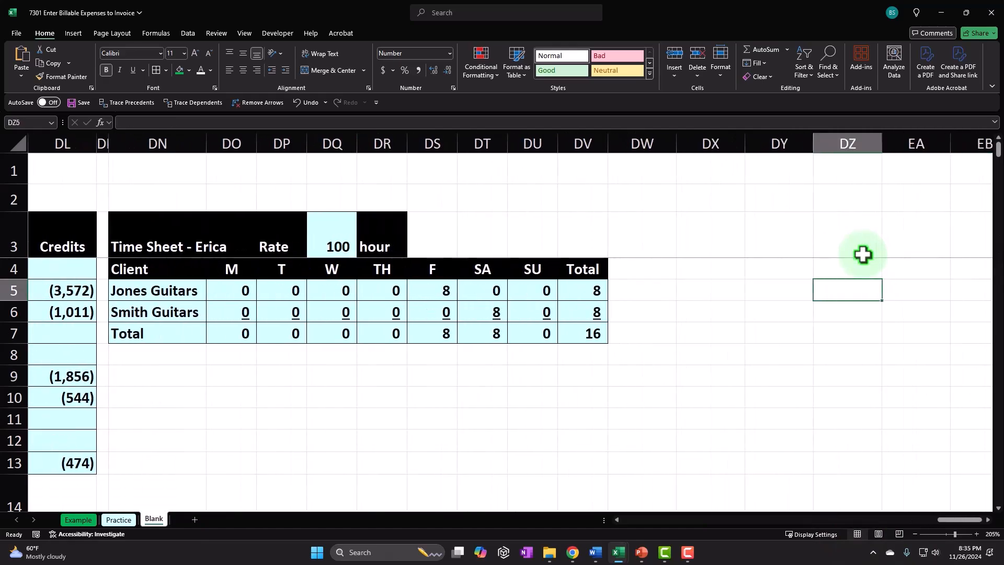
key("Left")
key("Left")
key("Left")
key("Left")
key("Left")
key("Left")
key("Left")
key("Left")
key("Left")
key("Left")
key("Up")
key("Up")
key("Left")
key("Left")
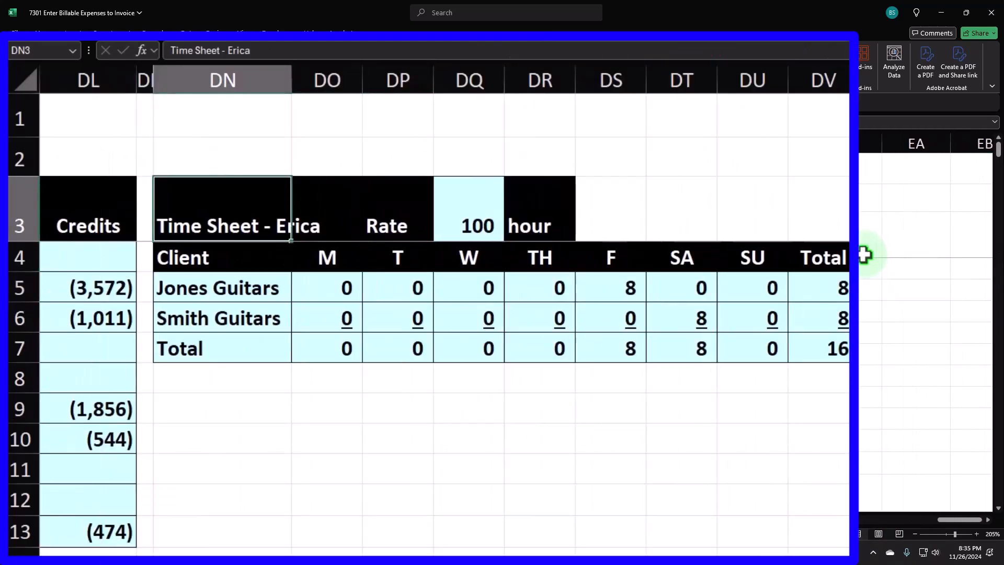
key("Down")
key("Down")
key("Down")
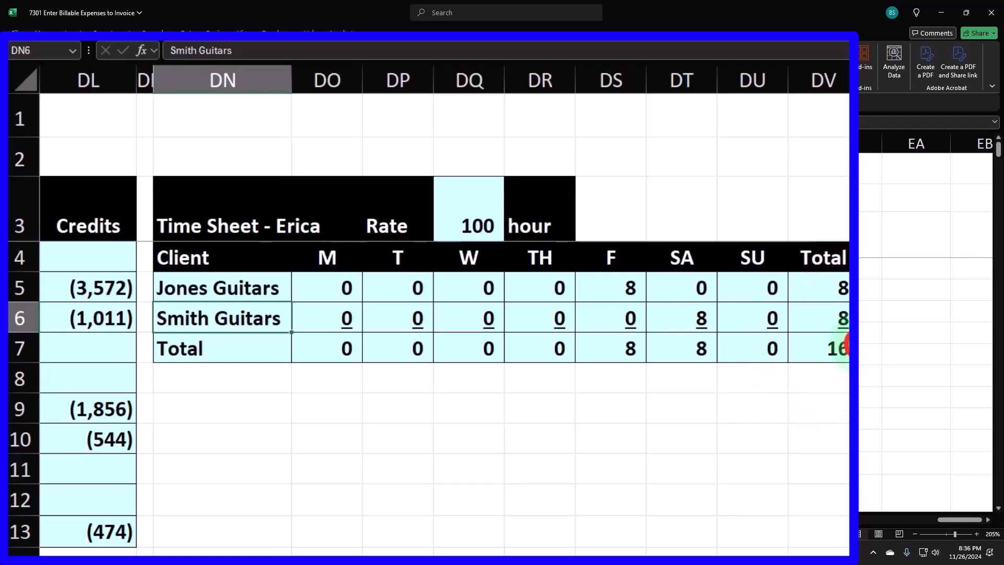
Examine the time sheet's client rows and hour totals.
left_click(843, 348)
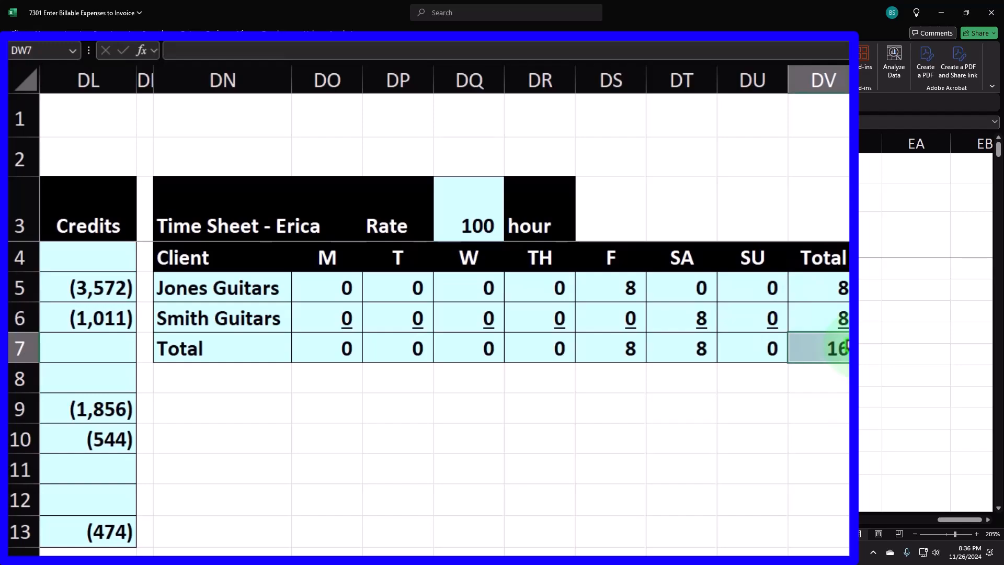
left_click_drag(269, 285, 272, 300)
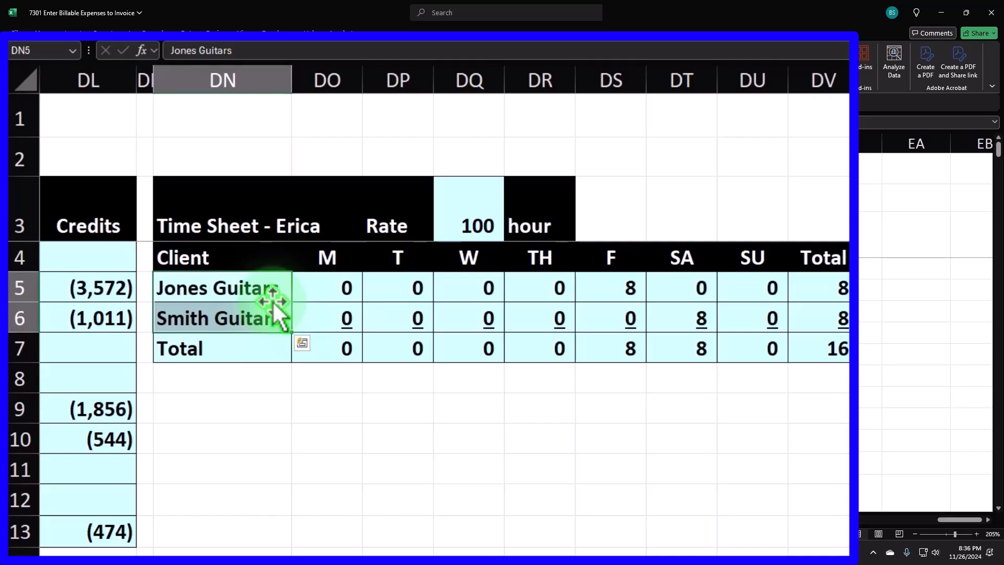
left_click(273, 309)
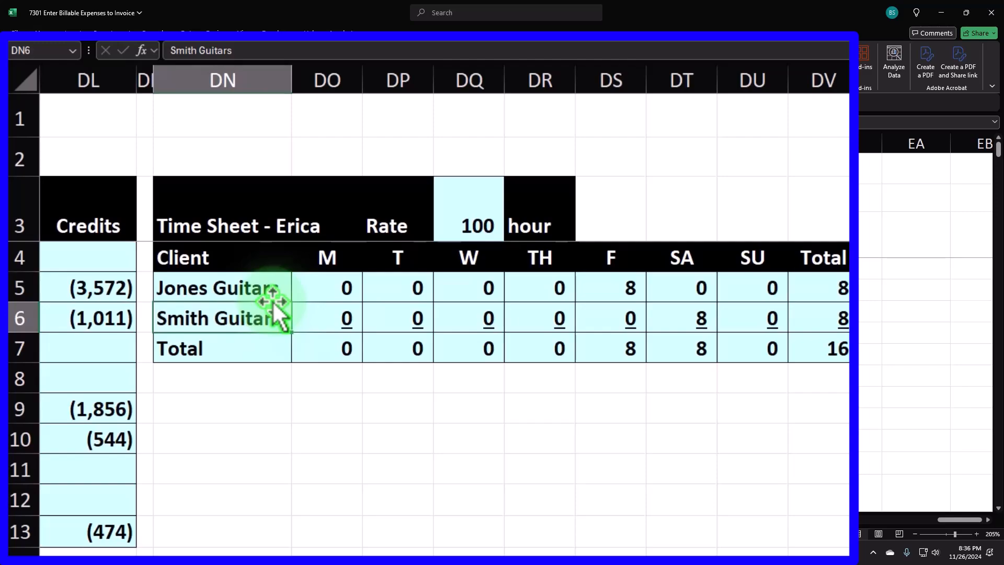
left_click_drag(177, 206, 821, 357)
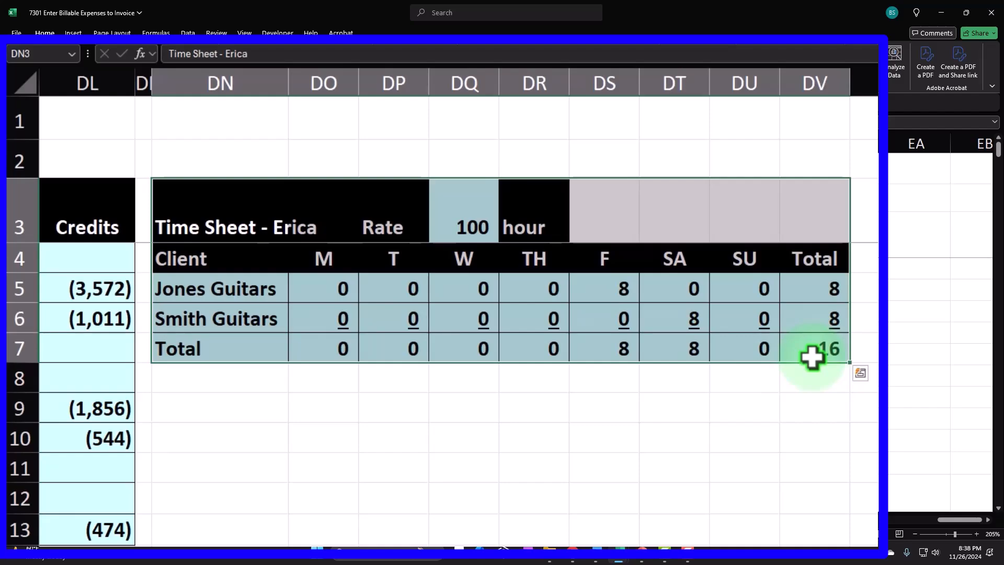
key("Down")
key("Up")
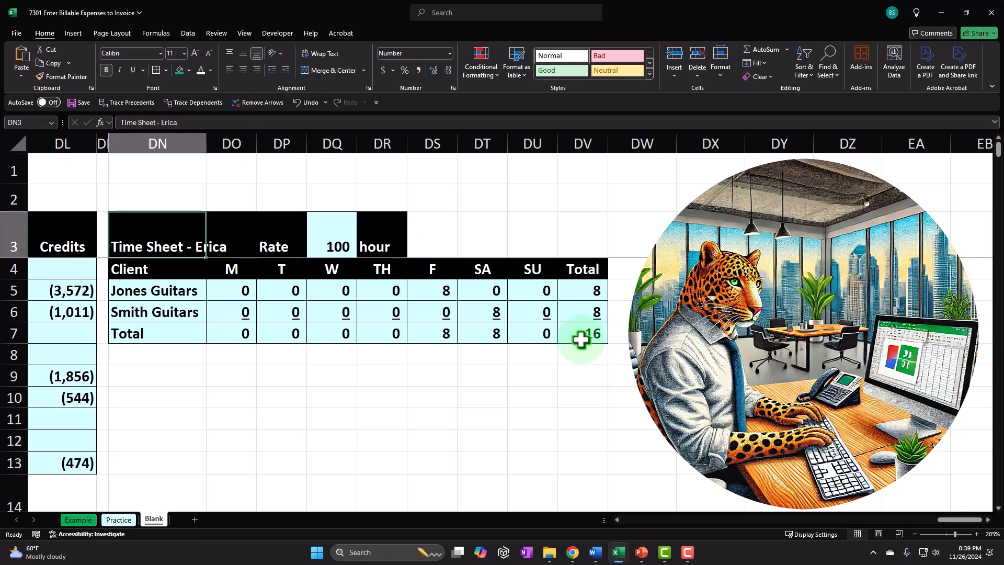
left_click(578, 350)
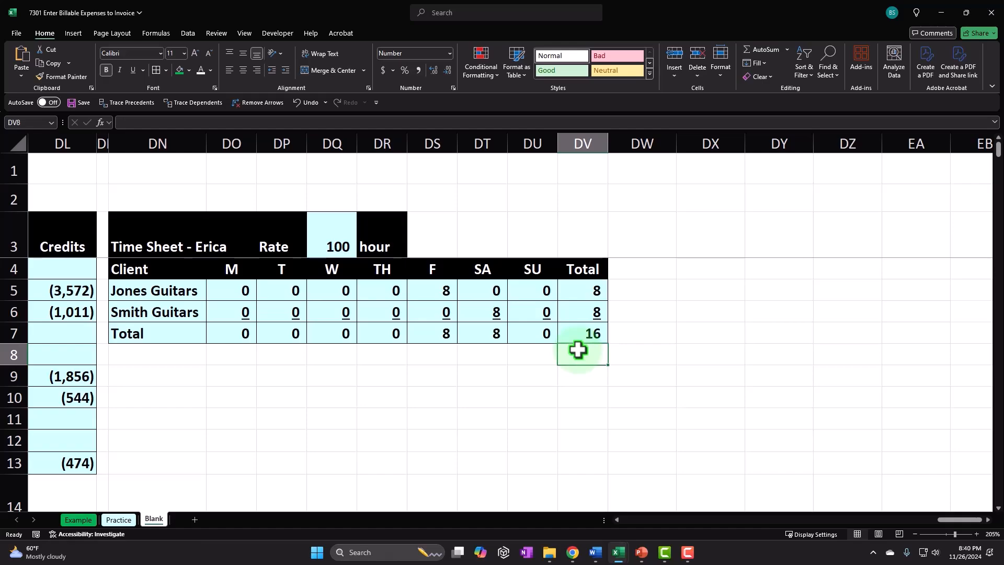
key("Return")
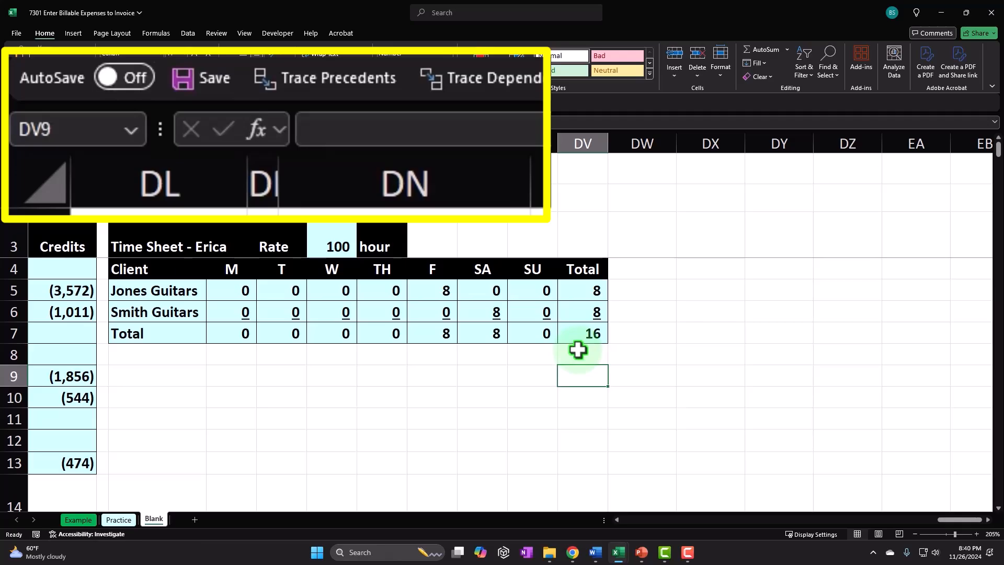
Return to the transaction list and enter the date 1/30 in the first empty row after the last Balance.
key("Left")
key("Left")
key("Left")
key("Left")
key("Left")
key("Left")
key("Left")
key("Left")
key("Left")
key("Left")
key("Left")
key("Left")
key("Left")
key("Left")
key("Left")
key("Left")
key("Left")
key("Left")
key("Left")
key("Left")
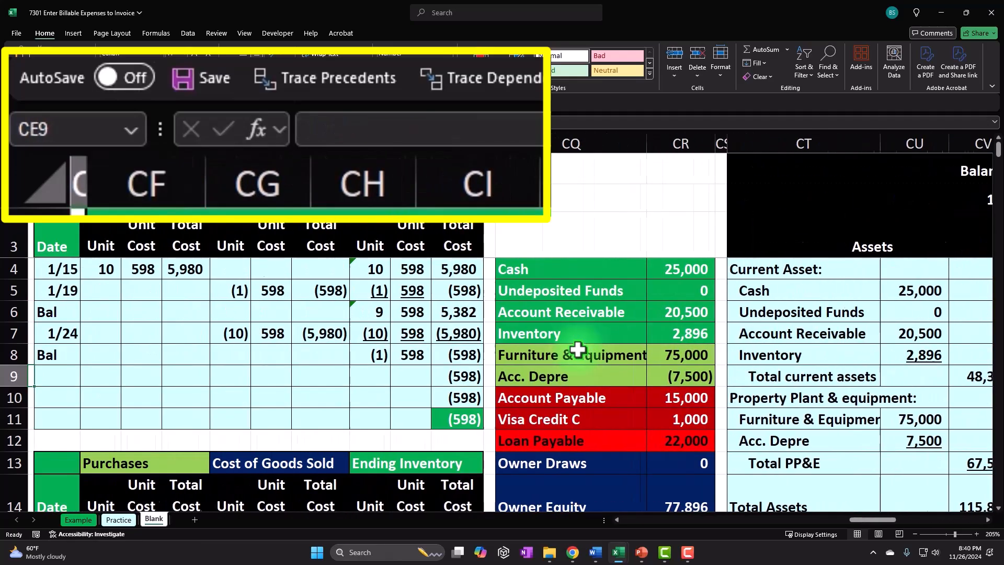
key("Left")
key("Left")
key("Left")
key("Left")
key("Left")
key("Left")
key("Left")
key("Left")
key("Left")
key("Left")
key("Left")
key("Left")
key("Left")
key("Left")
key("Left")
key("Left")
key("Left")
key("Left")
key("Left")
key("Left")
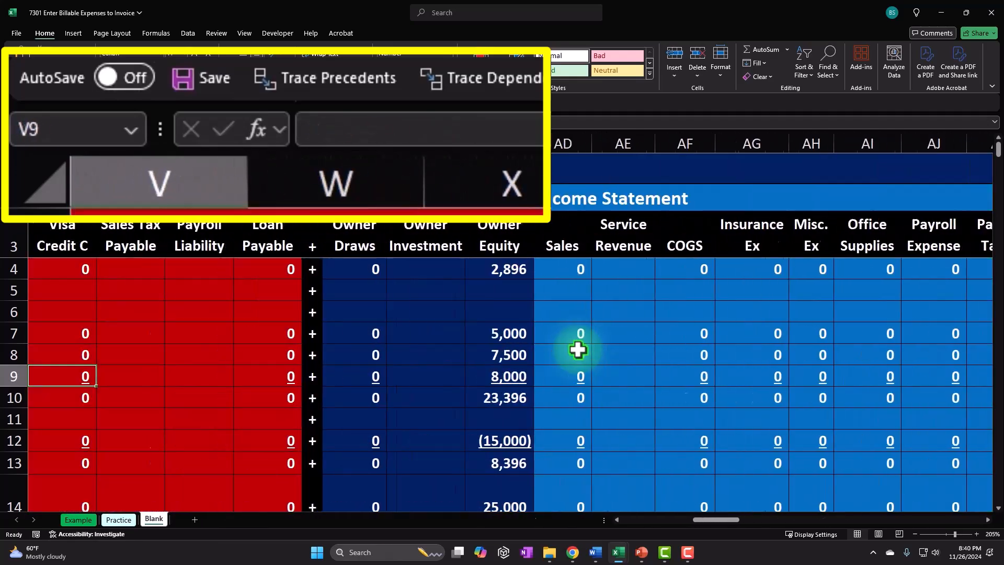
key("Left")
key("Left")
key("Left")
key("Left")
key("Left")
key("Left")
key("Left")
key("Left")
key("Left")
key("Left")
key("Left")
key("Left")
key("Left")
key("Left")
key("Left")
key("Left")
key("Left")
key("Left")
key("Left")
key("Left")
key("Down")
key("Down")
key("Down")
key("Down")
key("Down")
key("Down")
key("Down")
key("Down")
key("Down")
key("Down")
key("Down")
key("Down")
key("Down")
key("Down")
key("Down")
key("Down")
key("Down")
key("Down")
key("Down")
key("Down")
key("Down")
key("Down")
key("Down")
key("Down")
key("Down")
key("Down")
key("Down")
key("Down")
key("Down")
key("Down")
key("Down")
key("Down")
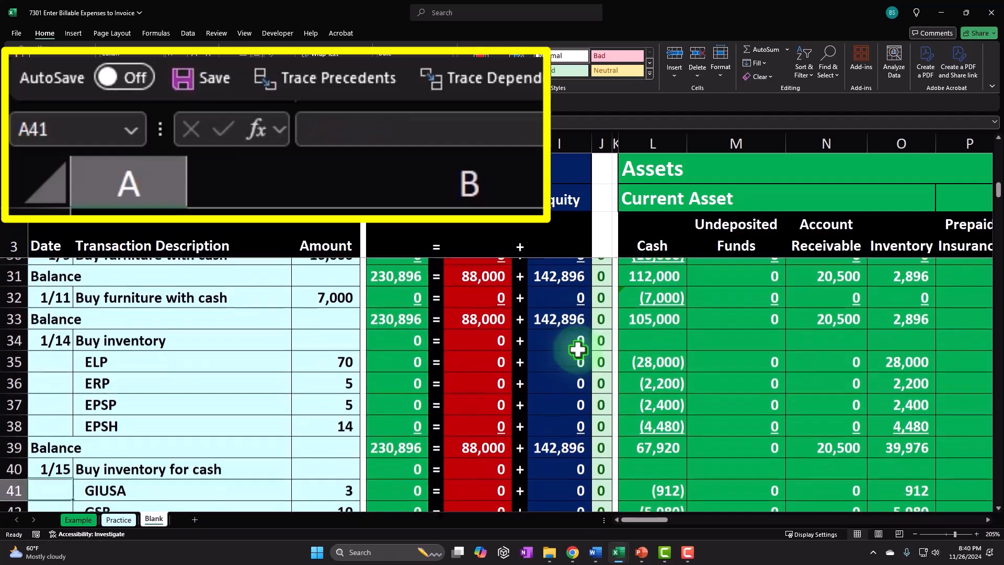
key("Down")
key("Down")
key("Down")
key("Down")
key("Down")
key("Down")
key("Down")
key("Down")
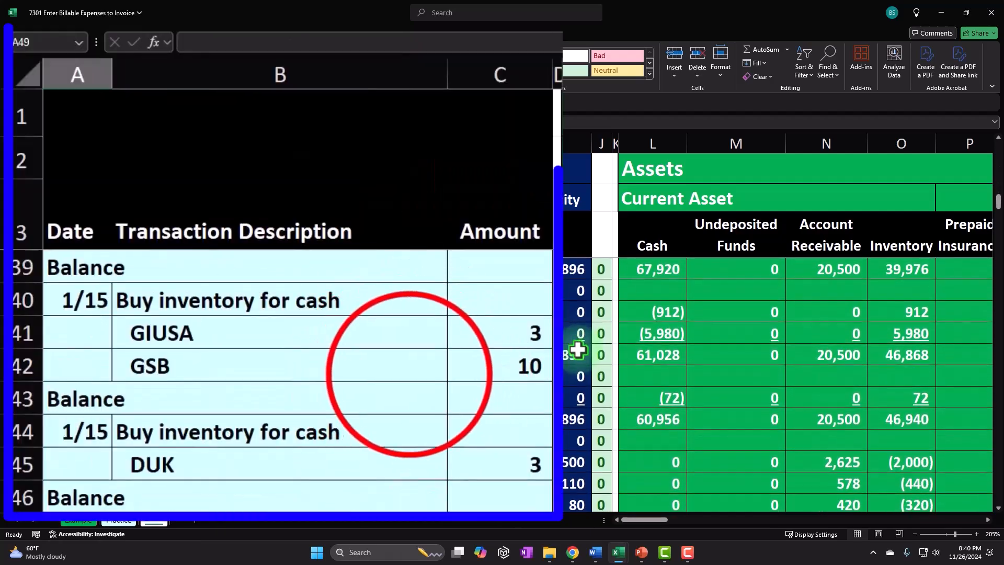
left_click(400, 372)
scroll(392, 387, "down", 5)
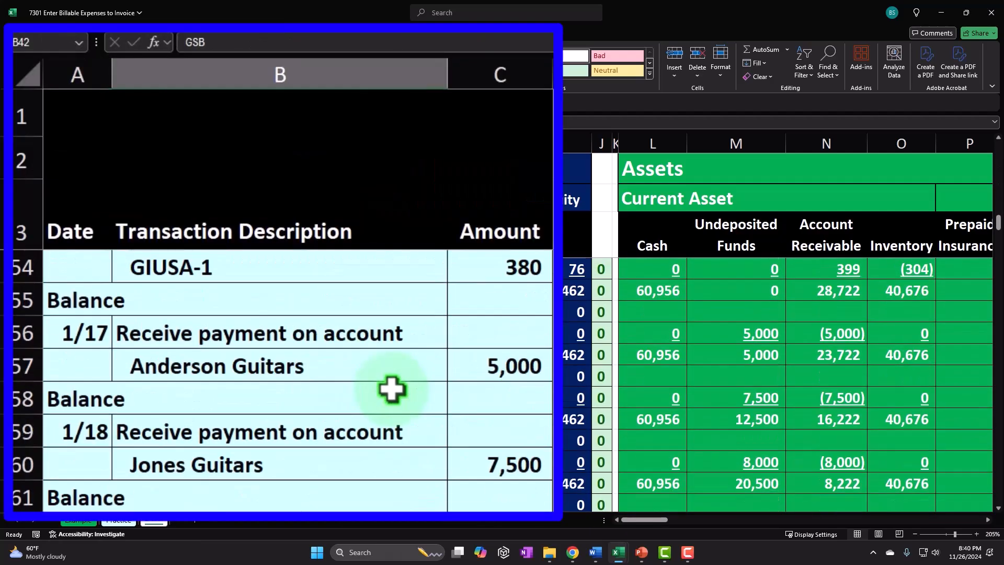
scroll(392, 388, "down", 13)
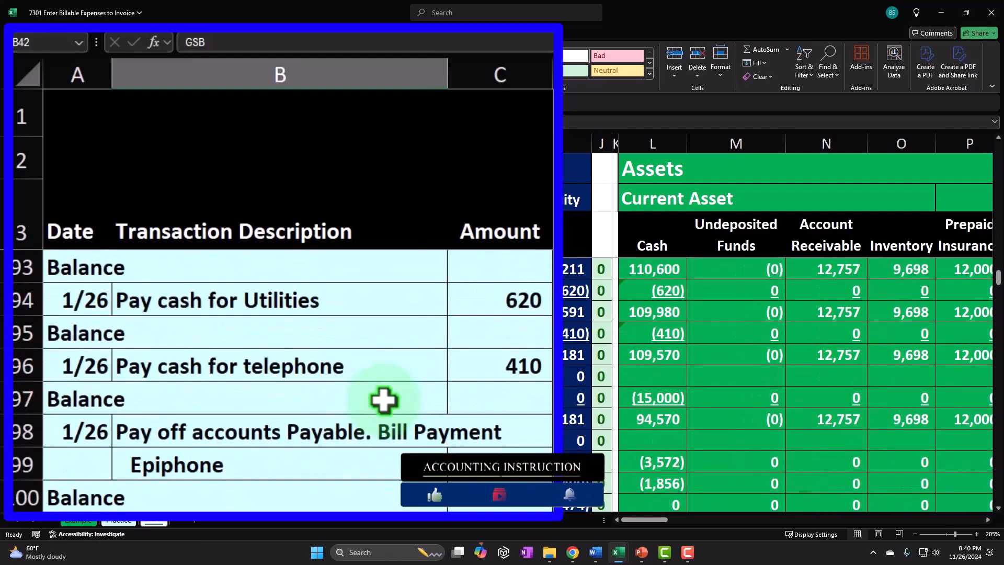
scroll(385, 400, "down", 4)
left_click(101, 399)
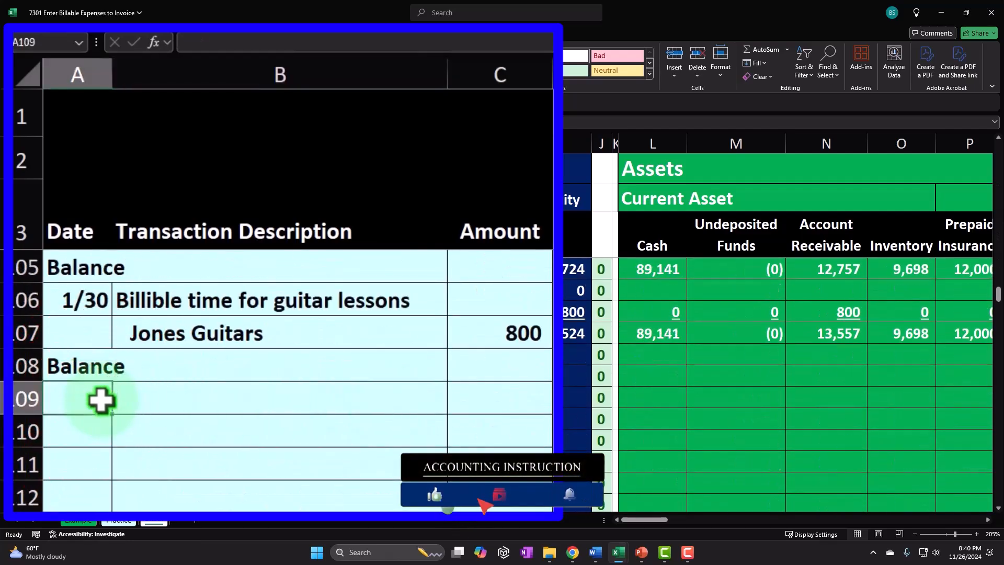
type("1/30")
key("Return")
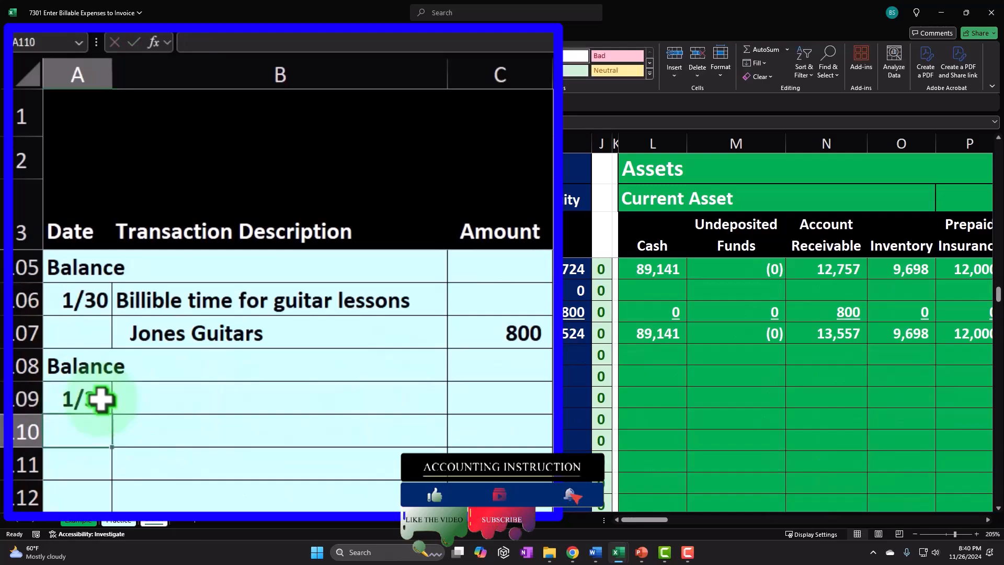
Enter the description Invoice for billible time and supplies beside the 1/30 date.
key("Up")
key("Right")
type("I")
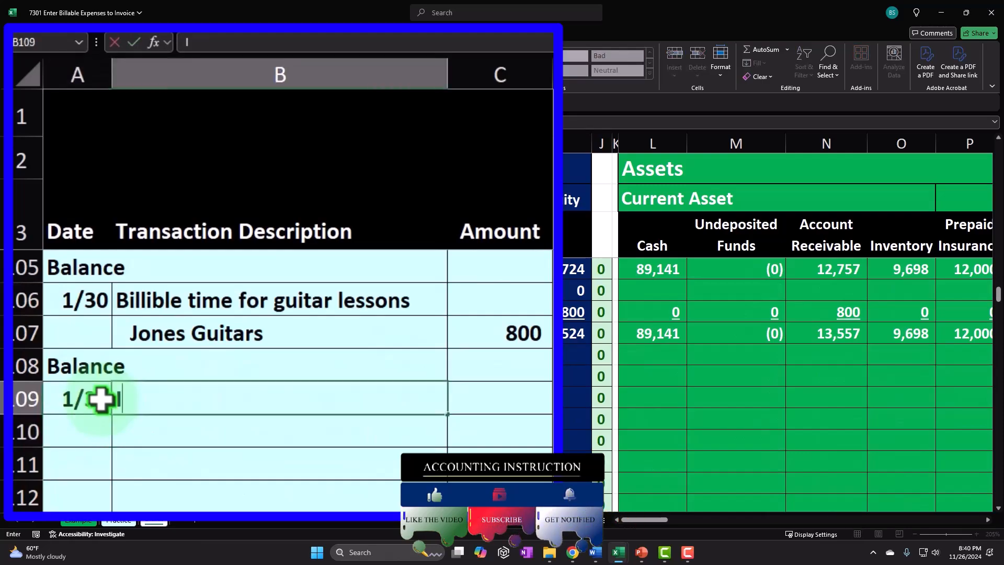
type("nvoice for billi")
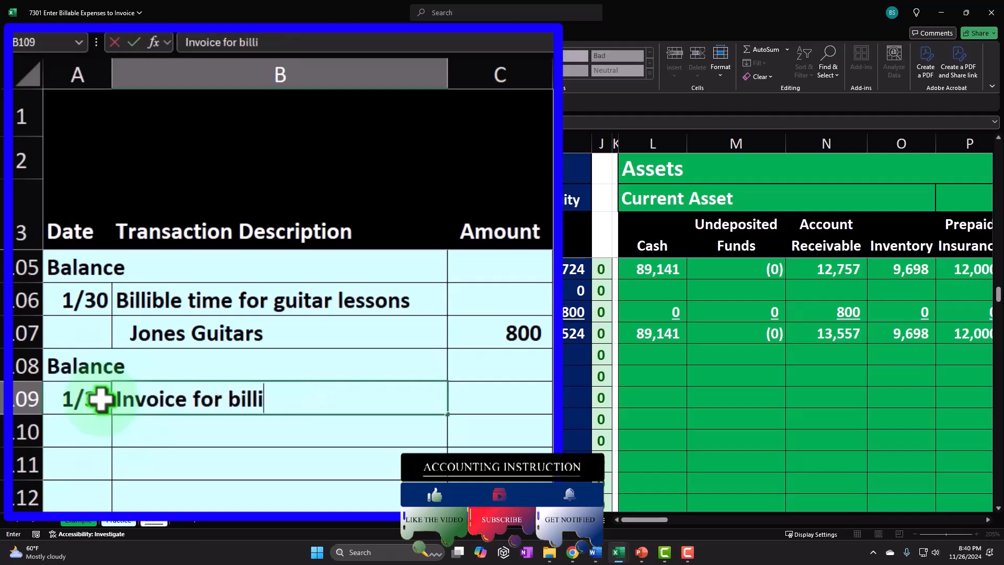
type("ble time ")
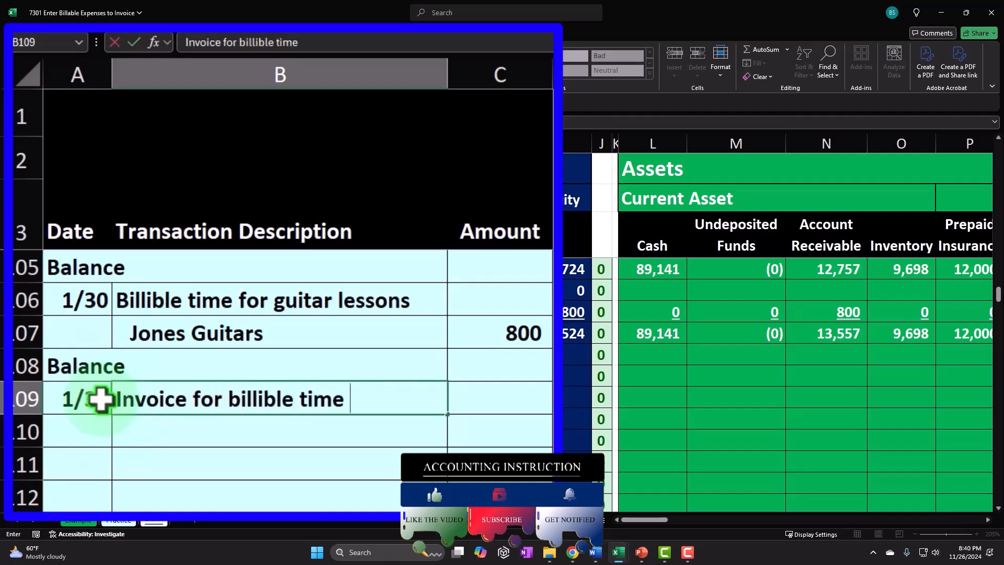
type("and suppl")
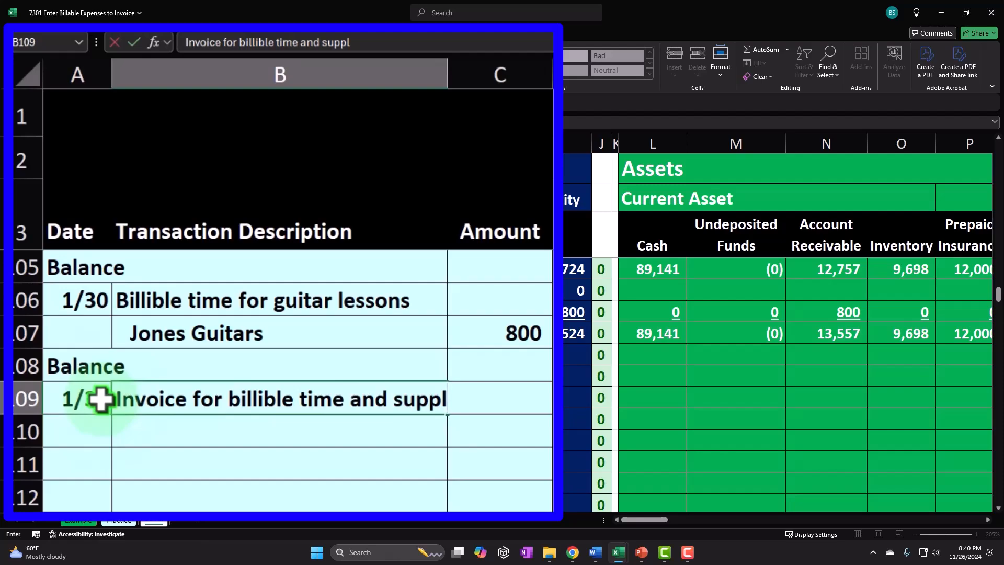
type("ies")
key("Return")
Add the line items Time and Supplies in the two rows beneath the description.
type("Time")
key("Return")
type("Suuplie")
key("BackSpace")
key("BackSpace")
key("BackSpace")
key("BackSpace")
key("BackSpace")
key("BackSpace")
type("up")
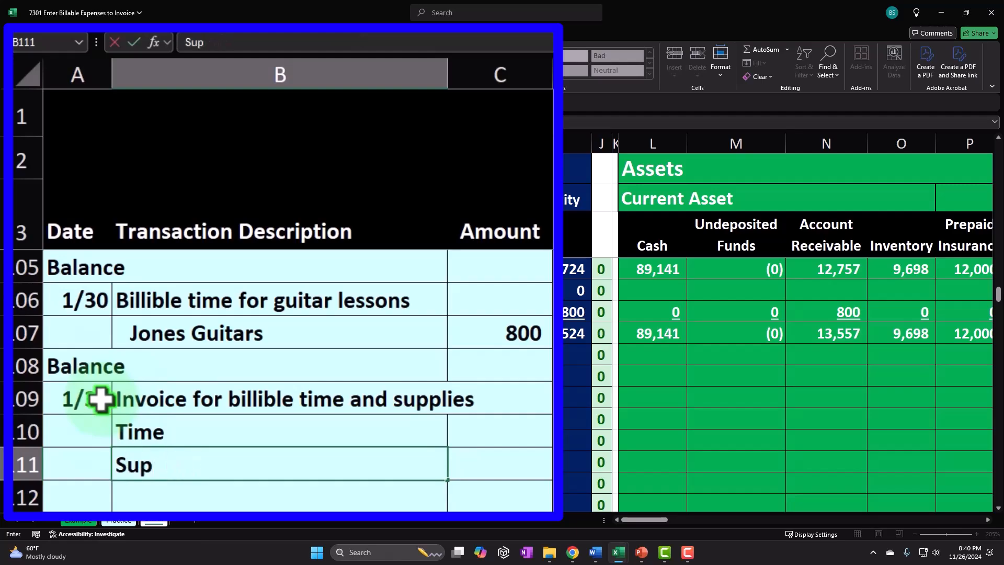
type("plies")
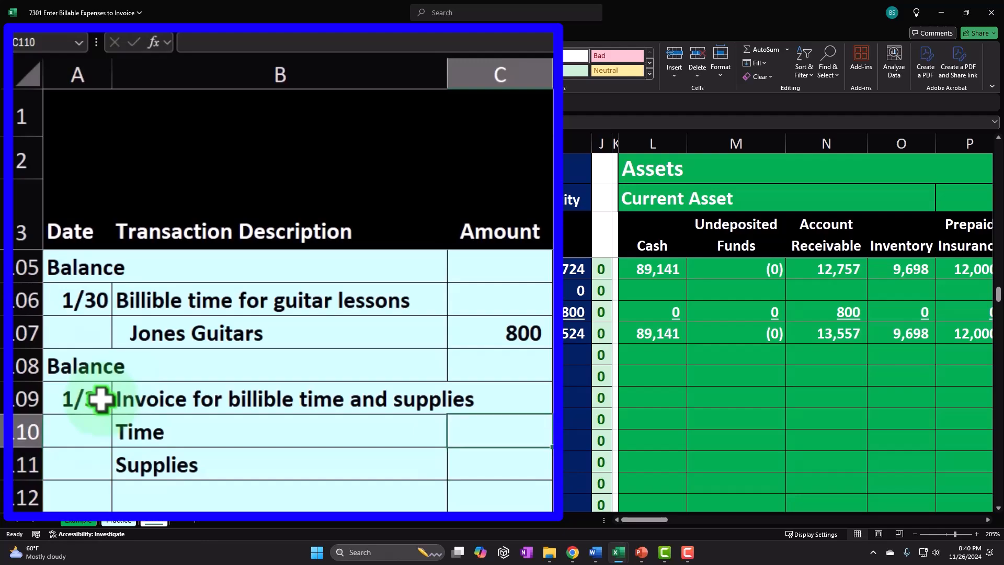
Compare the new entry with the previous billable time transaction above it.
left_click(525, 333)
left_click(98, 299)
left_click_drag(98, 299, 195, 307)
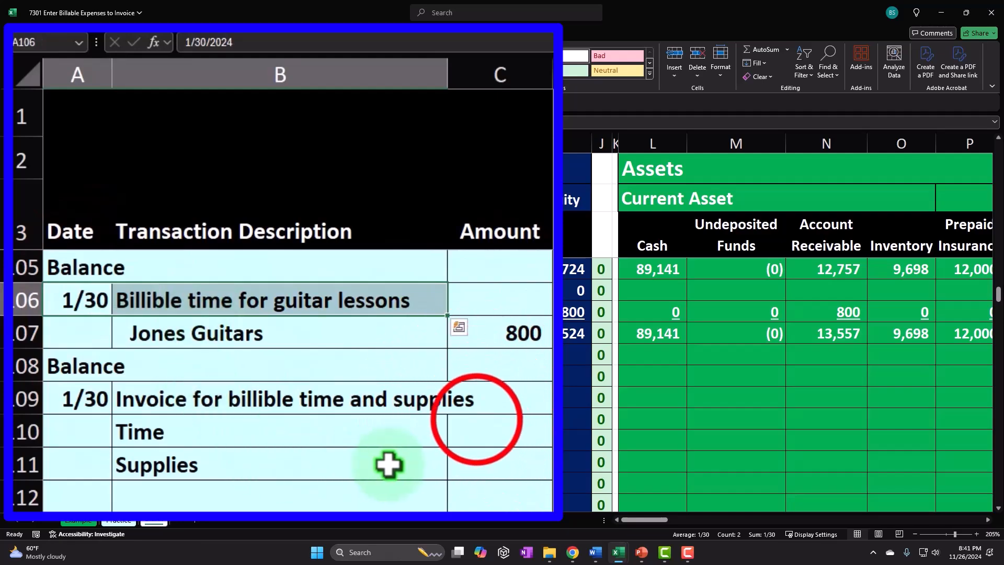
left_click(476, 423)
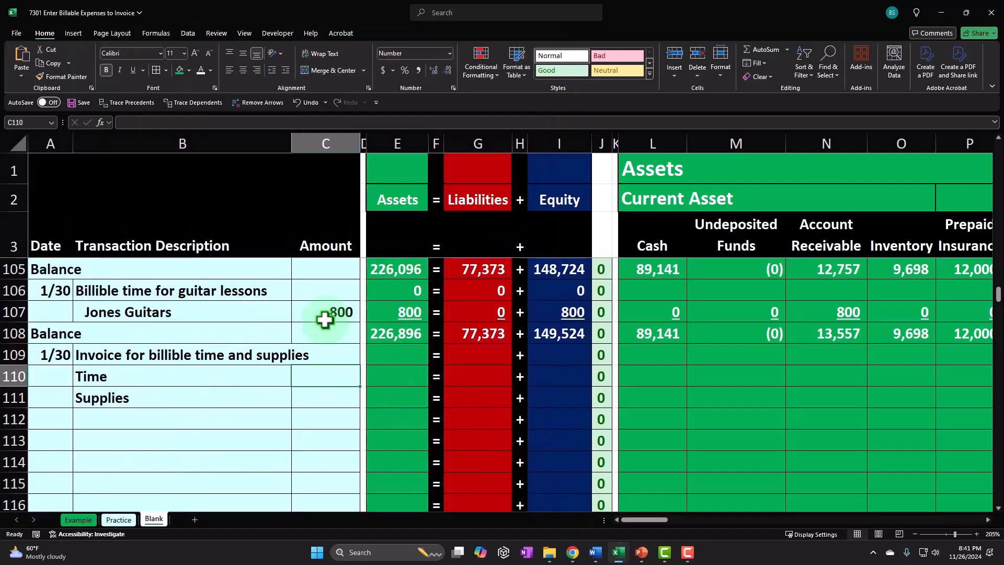
Check Erica's time sheet hours per client and return to the new Time and Supplies rows.
left_click_drag(336, 484, 936, 504)
left_click_drag(995, 293, 996, 141)
left_click(484, 290)
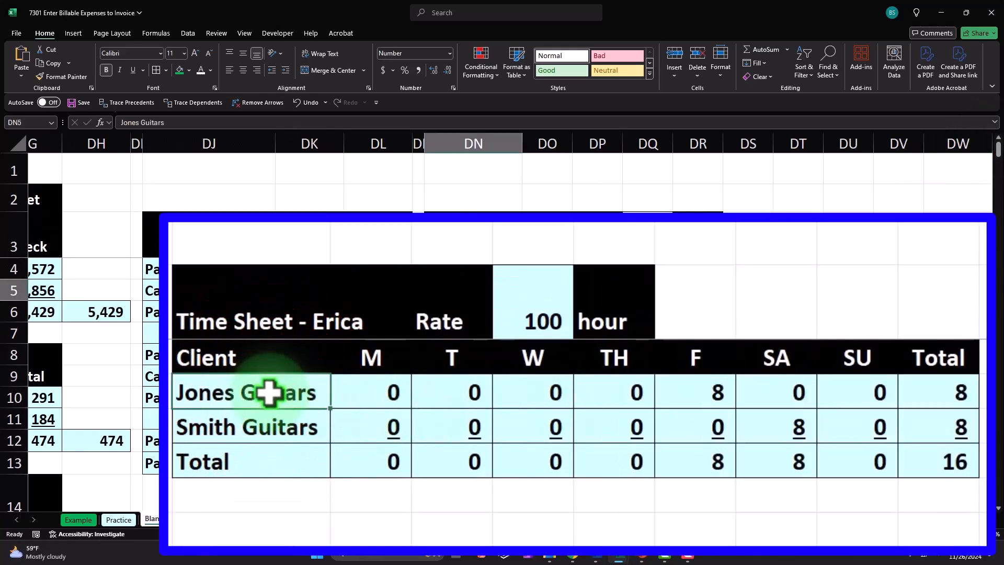
left_click(491, 312)
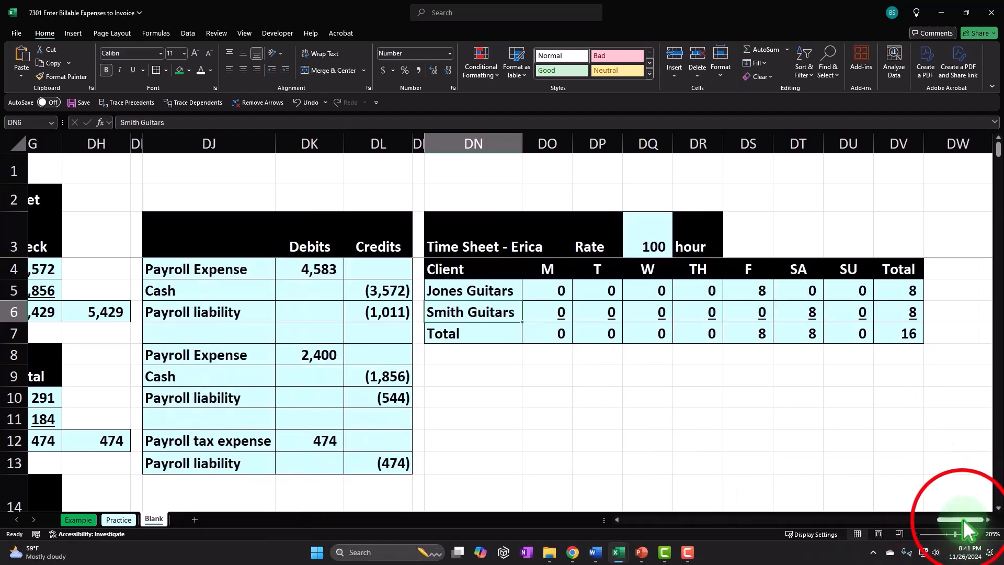
left_click_drag(969, 519, 581, 519)
scroll(154, 408, "down", 3)
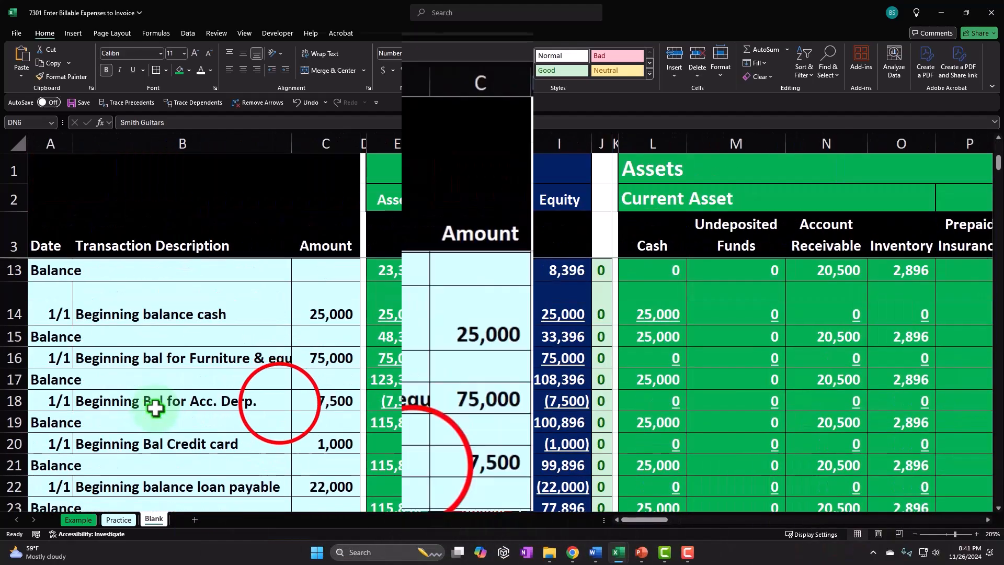
left_click(412, 465)
key("Down")
key("Down")
key("Down")
key("Down")
key("Down")
key("Down")
key("Down")
key("Down")
key("Down")
key("Down")
key("Down")
key("Down")
key("Down")
key("Down")
key("Down")
key("Down")
key("Down")
key("Down")
key("Down")
key("Down")
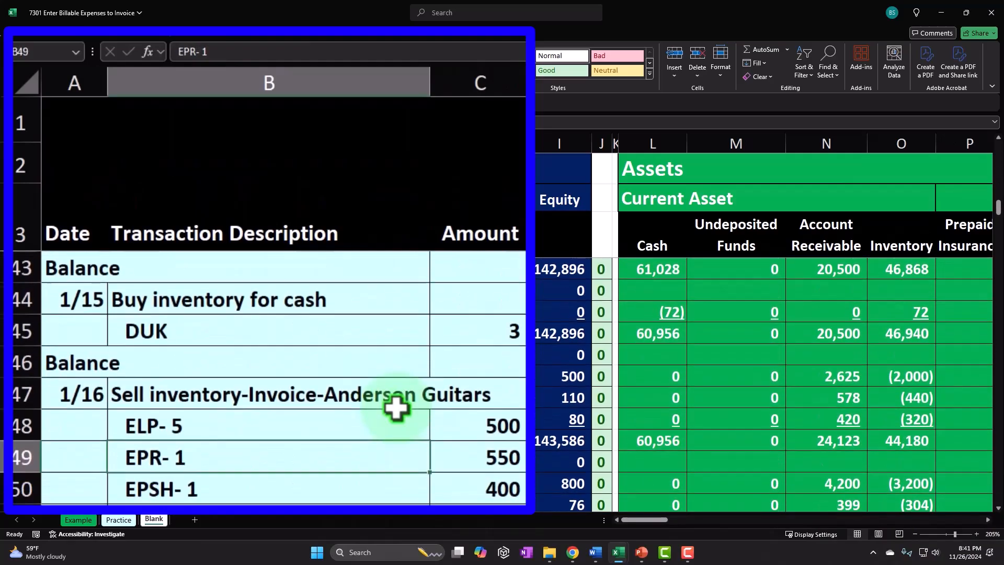
key("Page_Down")
key("Page_Down")
key("Page_Down")
key("Page_Up")
scroll(348, 434, "up", 1)
left_click_drag(253, 381, 253, 423)
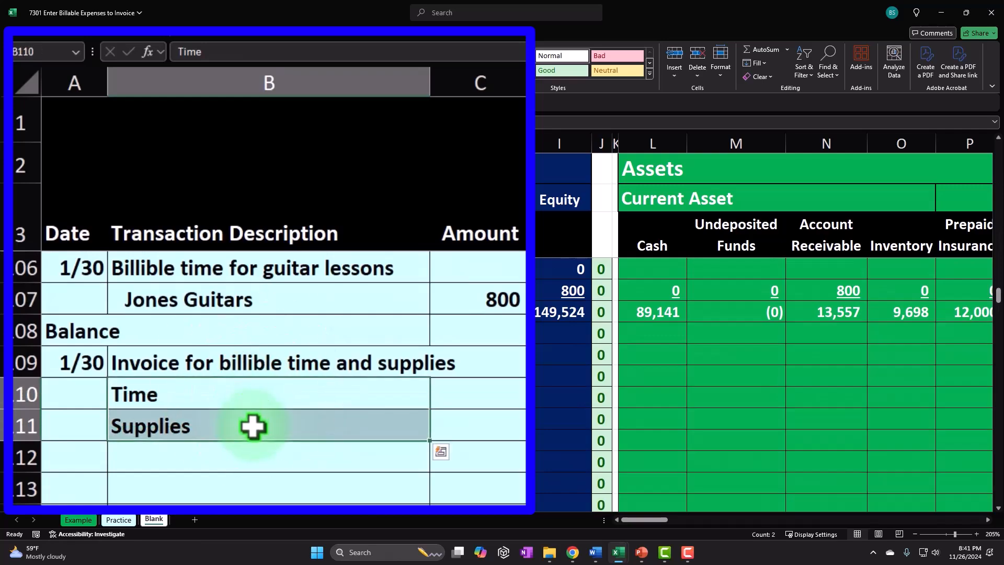
Copy the Time and Supplies items down one row and enter Smith Guitars as the customer line above them.
key("ctrl+c")
left_click(233, 432)
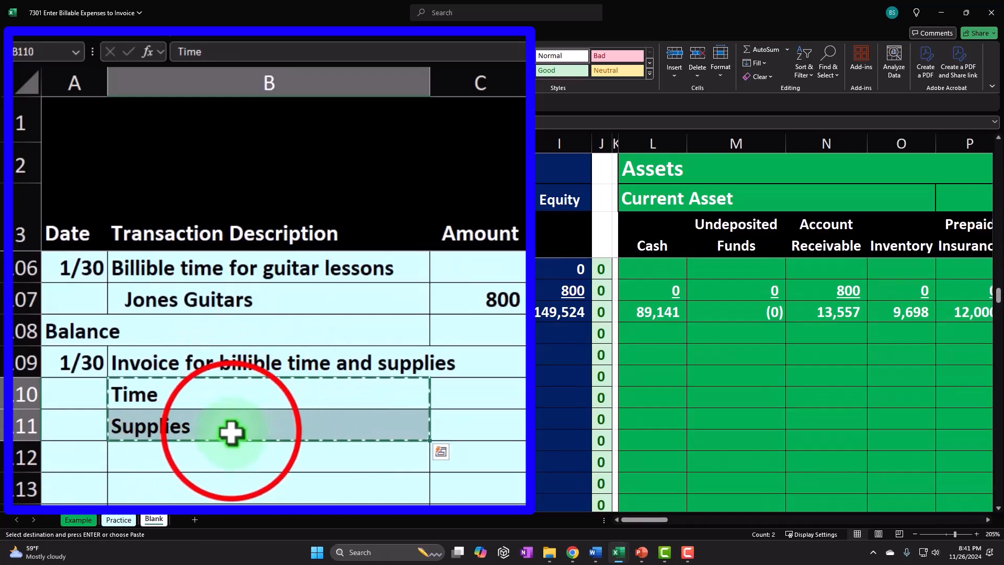
key("Return")
left_click(184, 392)
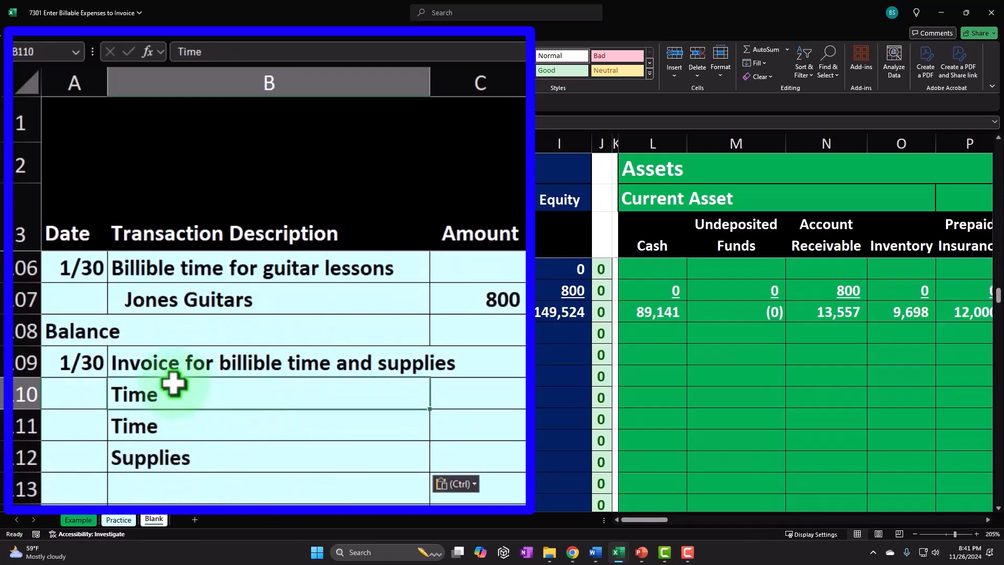
type("Smith")
key("Return")
left_click(173, 386)
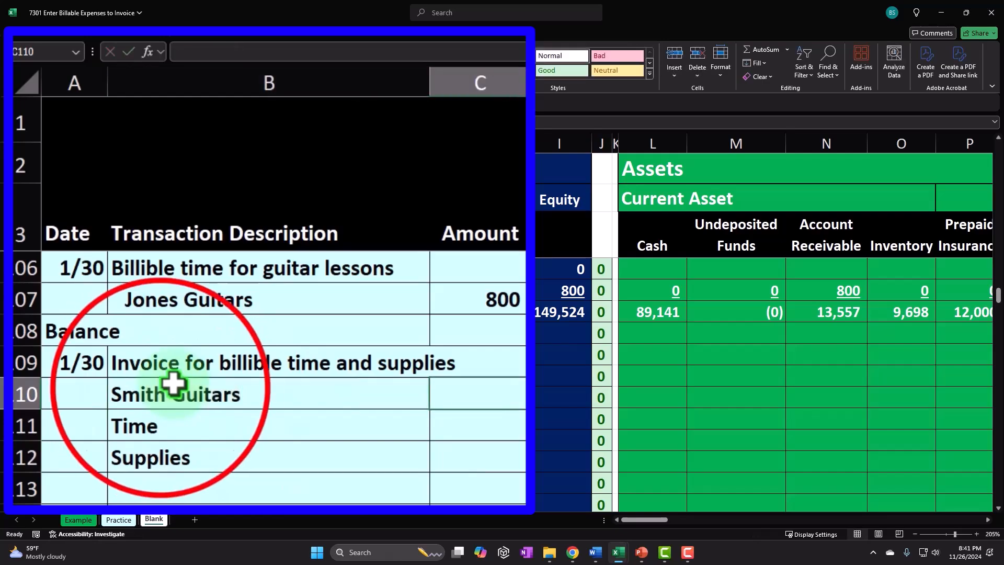
Indent Smith Guitars one level and the Time and Supplies items a further level.
left_click_drag(109, 361, 105, 396)
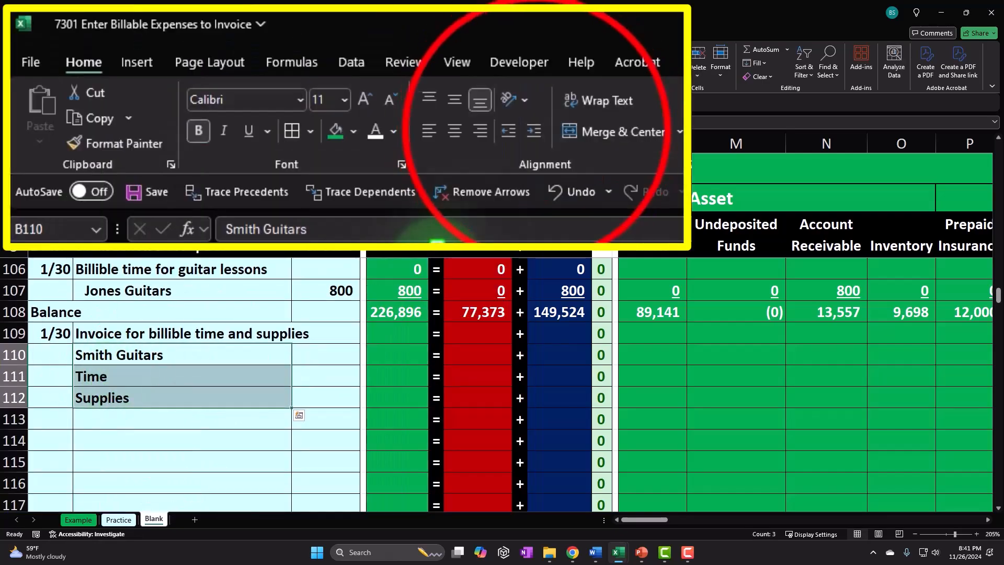
left_click(537, 131)
left_click_drag(192, 376, 188, 396)
left_click(537, 131)
Enter a formula for the Time amount multiplying Smith Guitars' total time-sheet hours by the 100 hourly rate.
left_click(301, 376)
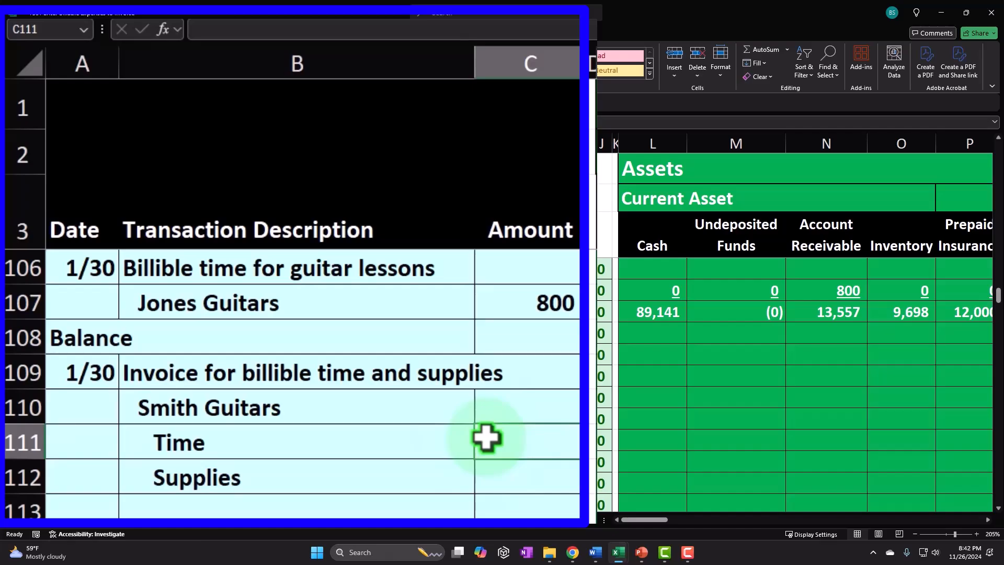
type("=")
key("Up")
key("Up")
key("Up")
key("Up")
key("Up")
key("Up")
key("Up")
key("Up")
key("Up")
key("Up")
key("Up")
key("Up")
key("Up")
key("Up")
key("Up")
key("Up")
key("Up")
key("Up")
key("Up")
key("Up")
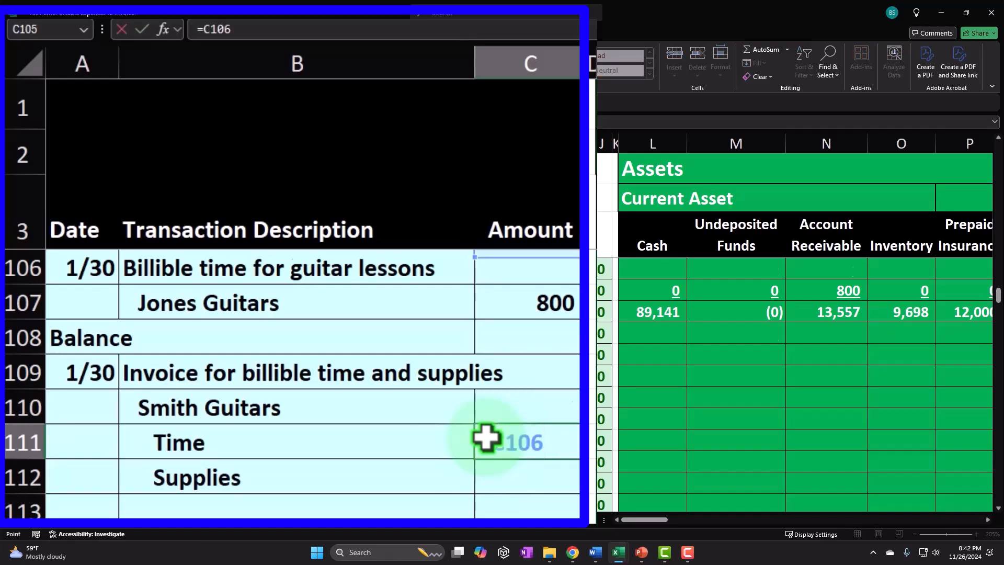
key("Up")
key("Up")
key("Up")
key("Up")
key("Up")
key("Up")
key("Up")
key("Up")
key("Up")
key("Up")
key("Up")
key("Up")
key("Up")
key("Up")
key("Up")
key("Up")
key("Up")
key("Up")
key("Up")
key("Up")
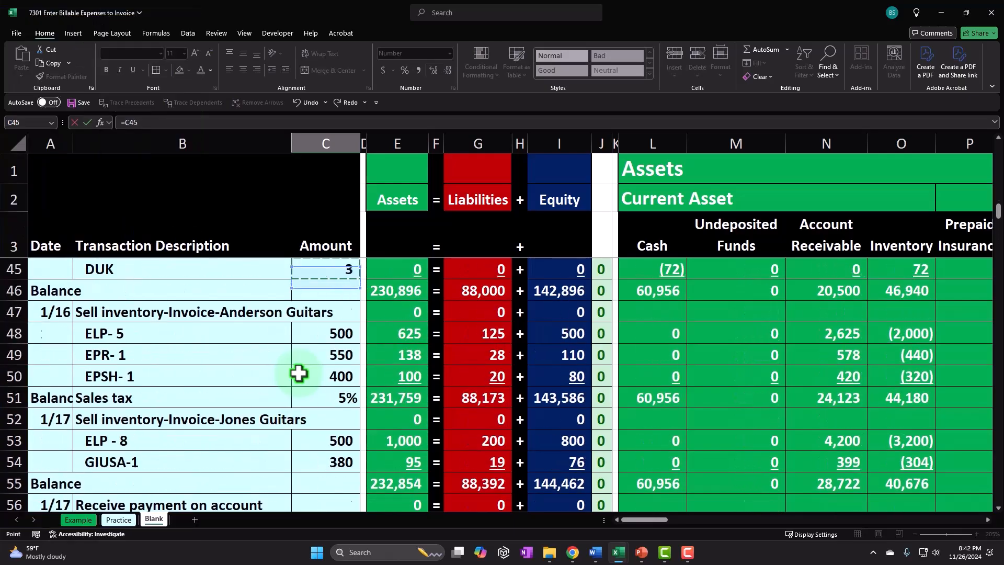
key("Up")
key("Up")
key("Up")
key("Up")
key("Up")
key("Up")
key("Up")
key("Up")
key("Up")
key("Up")
key("Up")
key("Up")
key("Up")
key("Up")
key("Up")
key("Up")
key("Up")
key("Up")
key("Up")
key("Up")
key("Right")
key("Right")
key("Right")
key("Right")
key("Right")
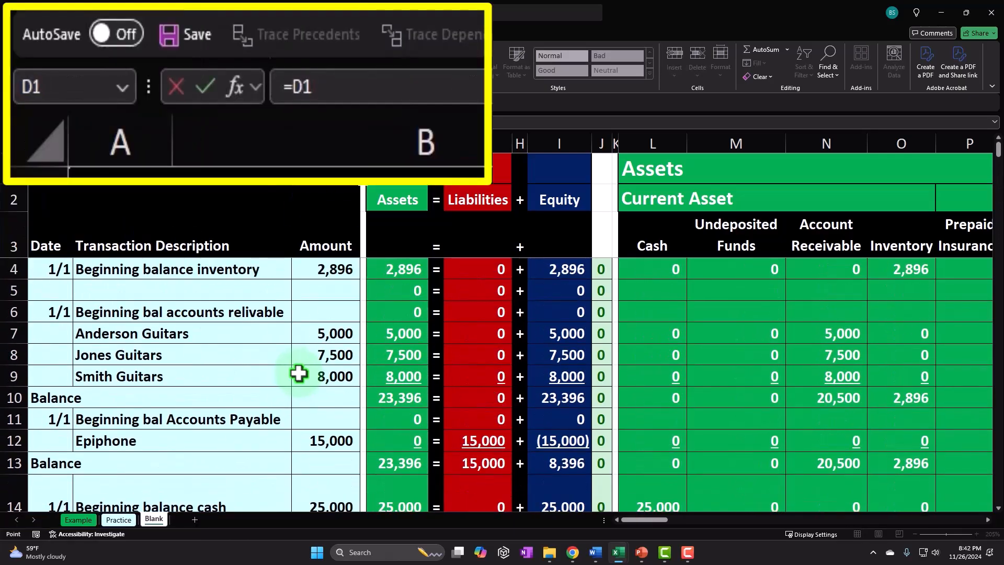
key("Right")
key("Right")
key("Right")
key("Right")
key("Right")
key("Right")
key("Right")
key("Right")
key("Right")
key("Right")
key("Right")
key("Right")
key("Right")
key("Right")
key("Right")
key("Right")
key("Right")
key("Right")
key("Right")
key("Right")
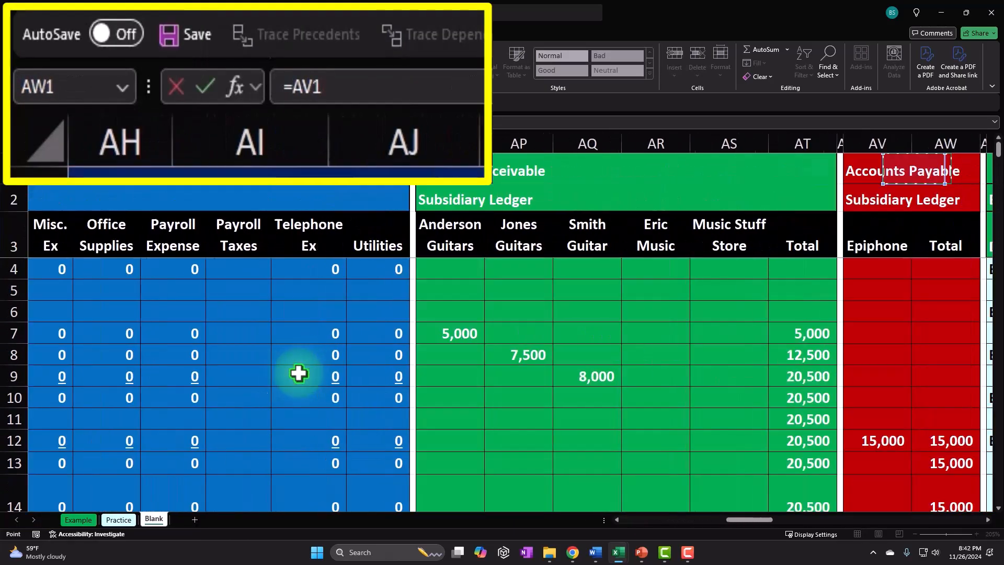
key("Right")
key("Right")
key("Right")
key("Right")
key("Right")
key("Right")
key("Right")
key("Right")
key("Right")
key("Right")
key("Right")
key("Right")
key("Right")
key("Right")
key("Right")
key("Right")
key("Right")
key("Right")
key("Right")
key("Right")
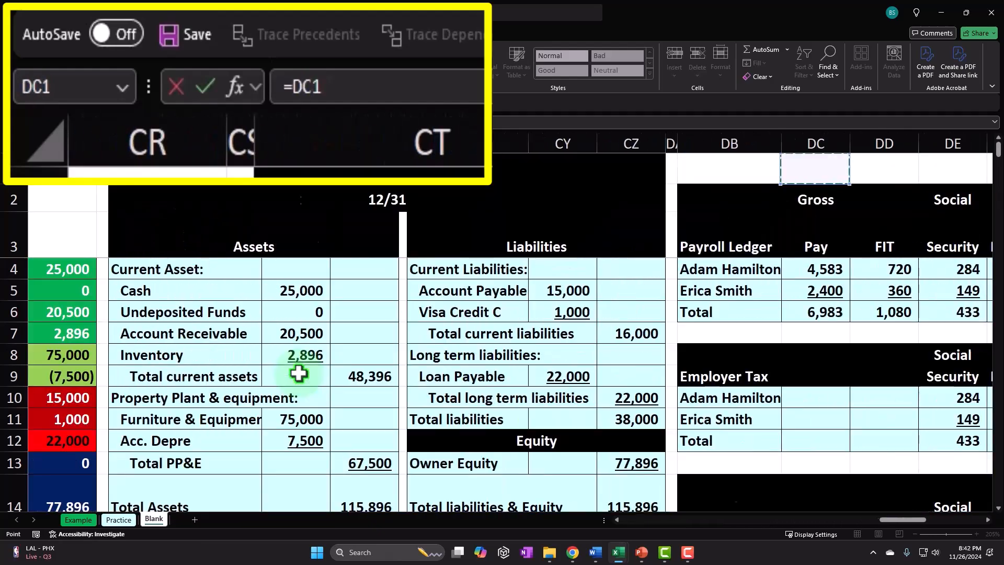
key("Right")
key("Right")
key("Right")
key("Right")
key("Right")
key("Right")
key("Right")
key("Right")
key("Right")
key("Right")
key("Right")
key("Right")
key("Right")
key("Down")
key("Left")
key("Left")
key("Left")
key("Left")
key("Left")
key("Left")
key("Left")
key("Left")
key("Left")
key("Left")
key("Left")
key("Left")
key("Left")
key("Left")
key("Left")
key("Left")
key("Left")
key("Down")
key("Down")
key("Down")
key("Right")
key("Right")
key("Down")
key("Right")
key("Right")
key("Right")
key("Right")
key("Right")
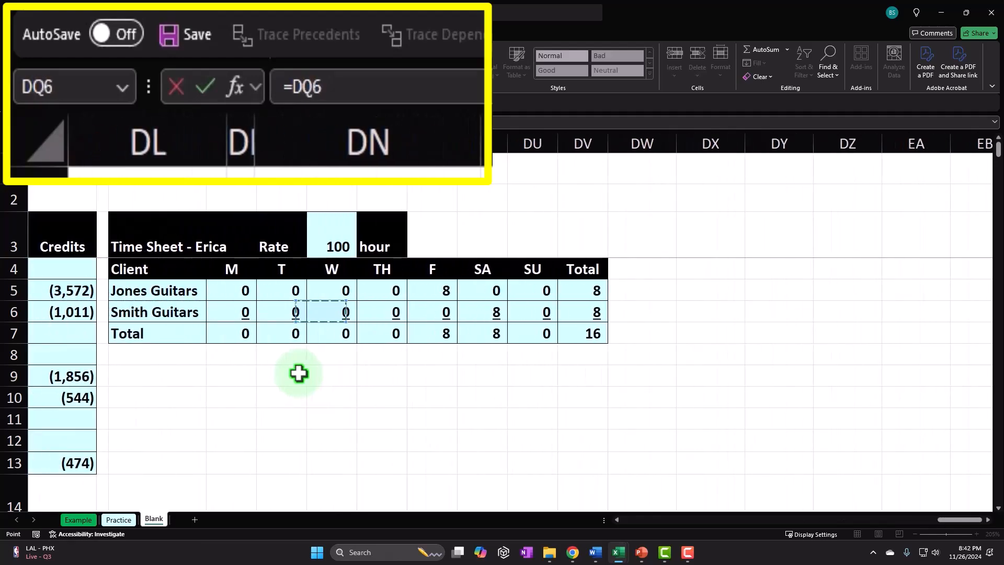
key("Right")
key("Right")
key("Right")
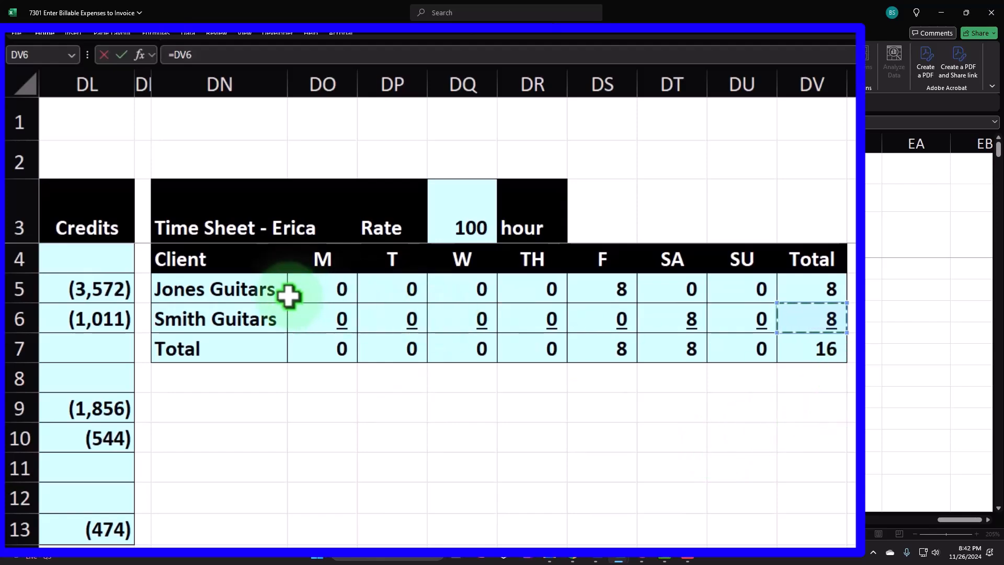
type("*")
left_click(461, 209)
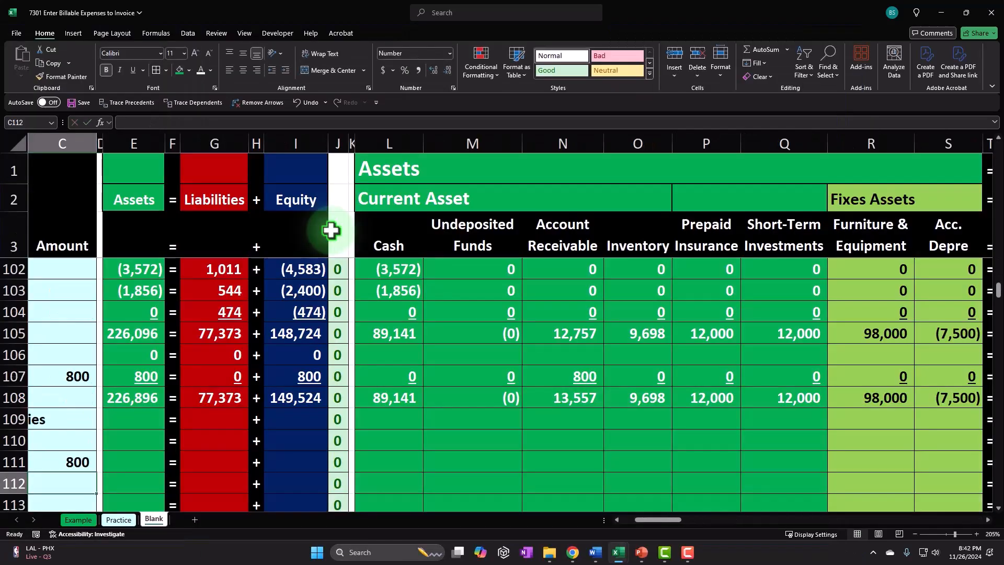
scroll(331, 230, "left", 3)
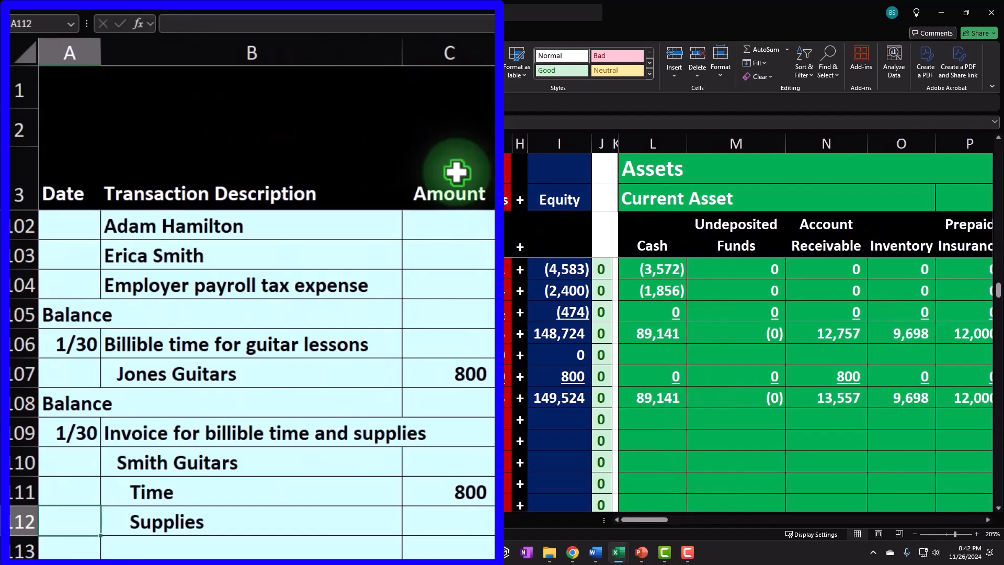
Review the earlier transactions above the new invoice entry.
left_click(352, 404)
scroll(351, 405, "up", 2)
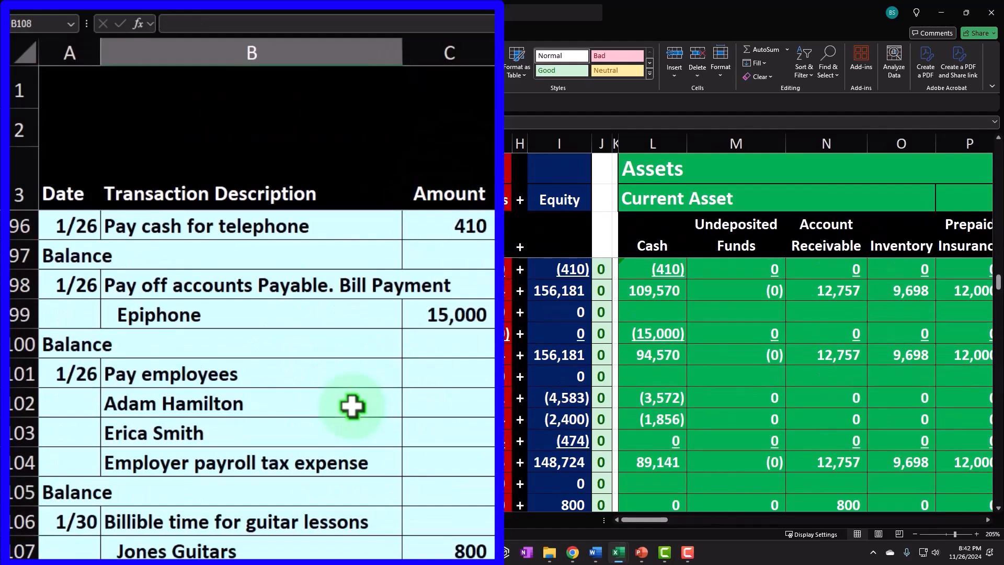
scroll(351, 406, "up", 2)
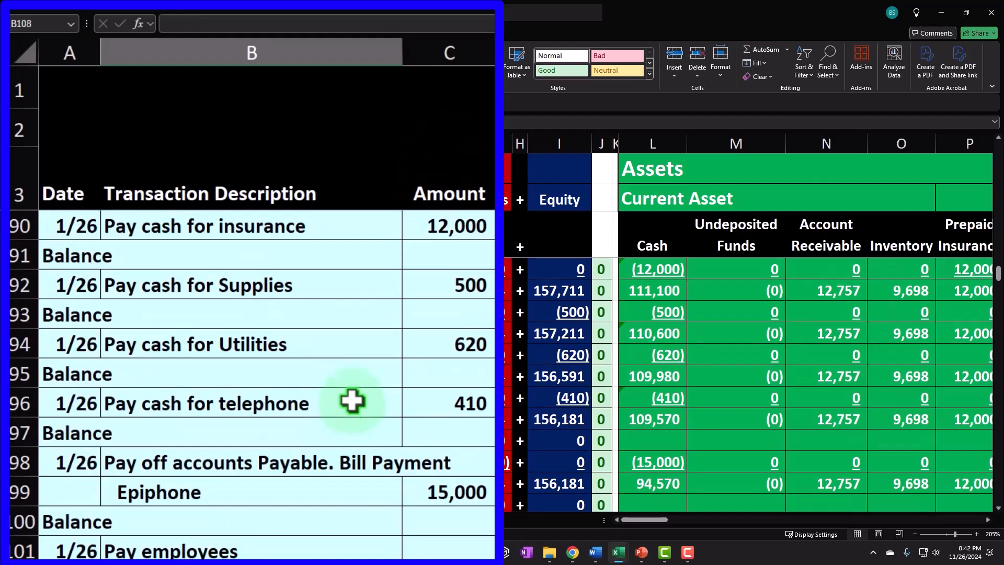
scroll(282, 423, "down", 6)
scroll(282, 424, "up", 1)
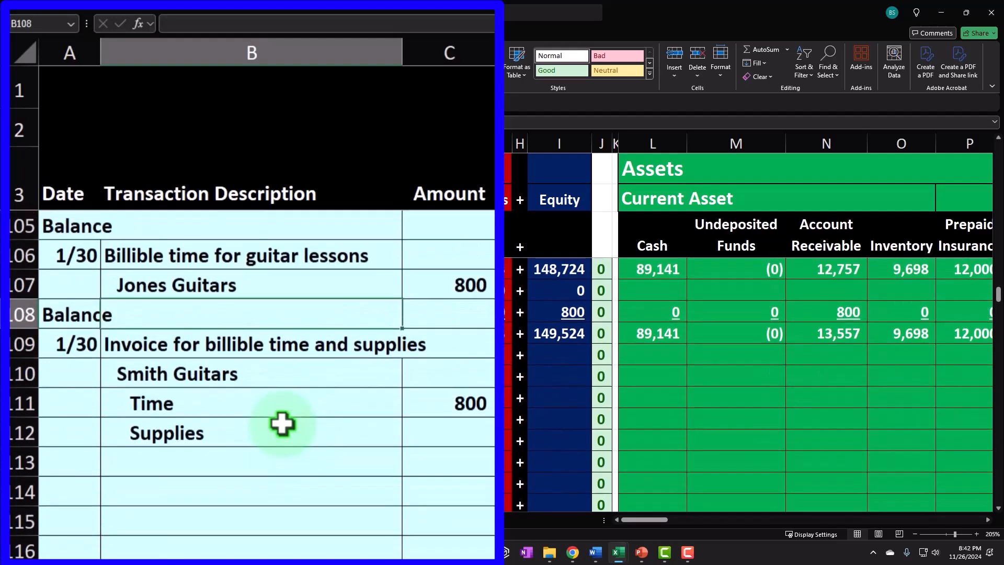
Copy the whole 1/30 invoice entry down to row 114.
left_click_drag(78, 345, 445, 428)
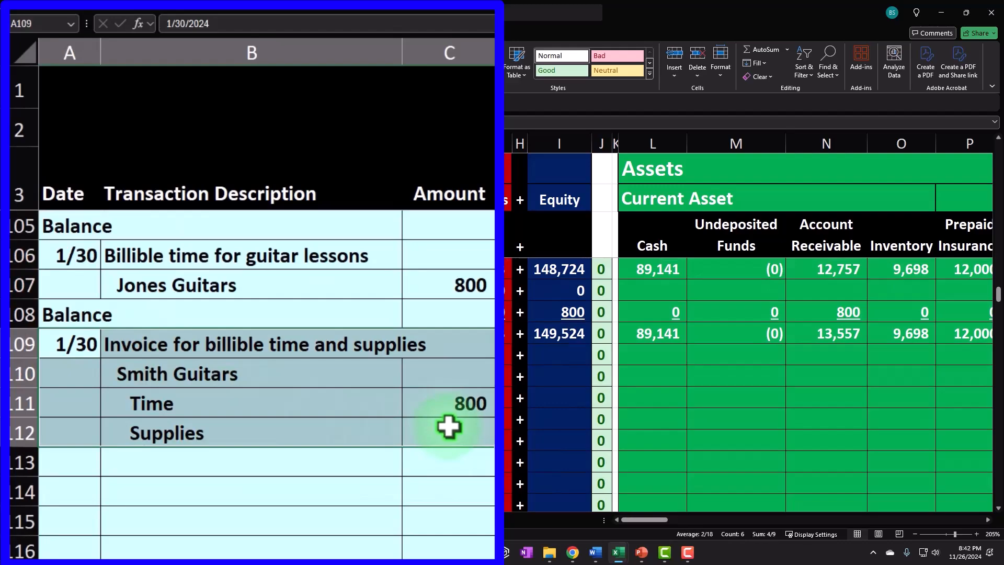
key("ctrl+c")
left_click(86, 491)
key("ctrl+v")
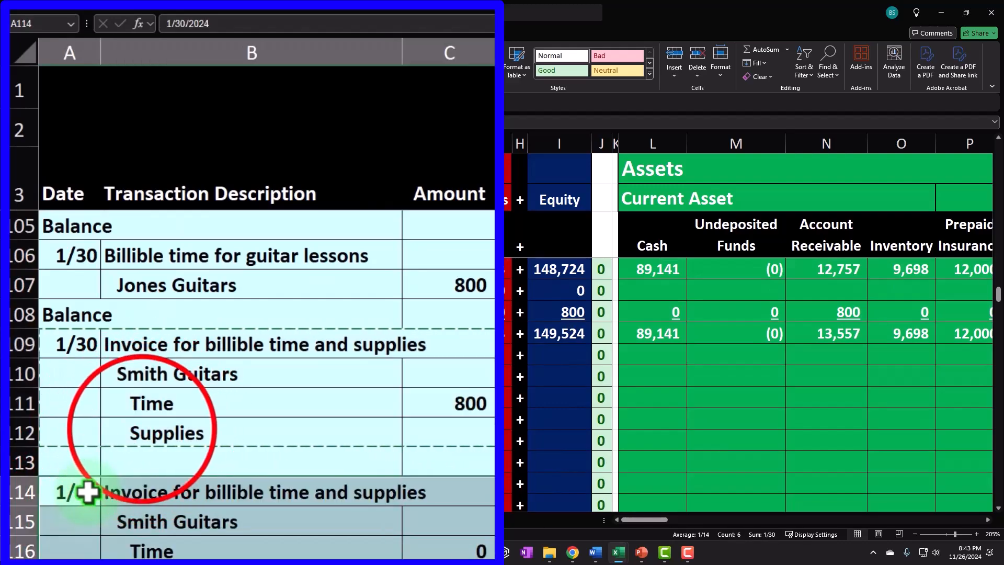
Clear the original invoice's description, item and amount cells in rows 109 to 112.
left_click(133, 437)
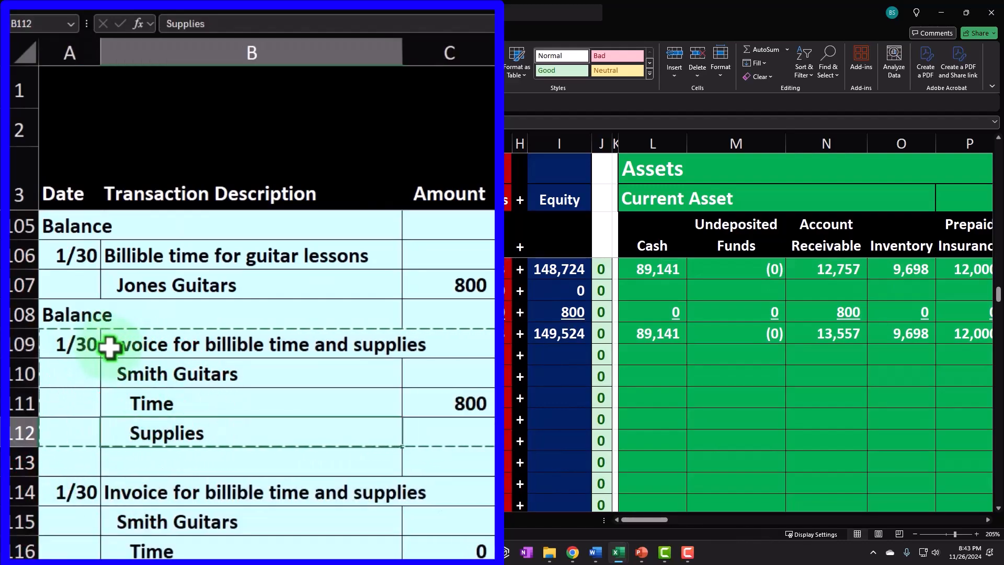
left_click(1003, 358)
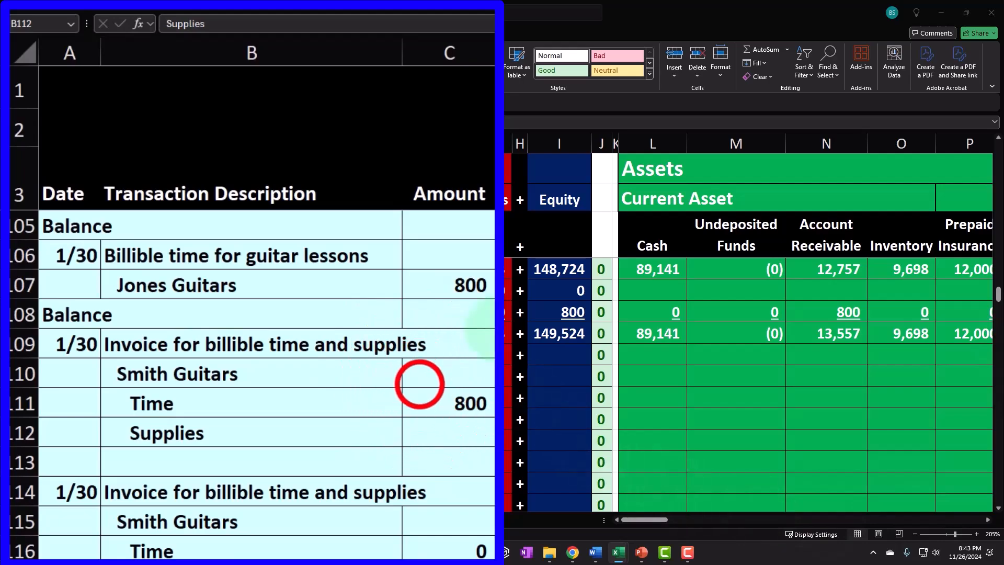
left_click(419, 384)
left_click_drag(131, 346, 464, 428)
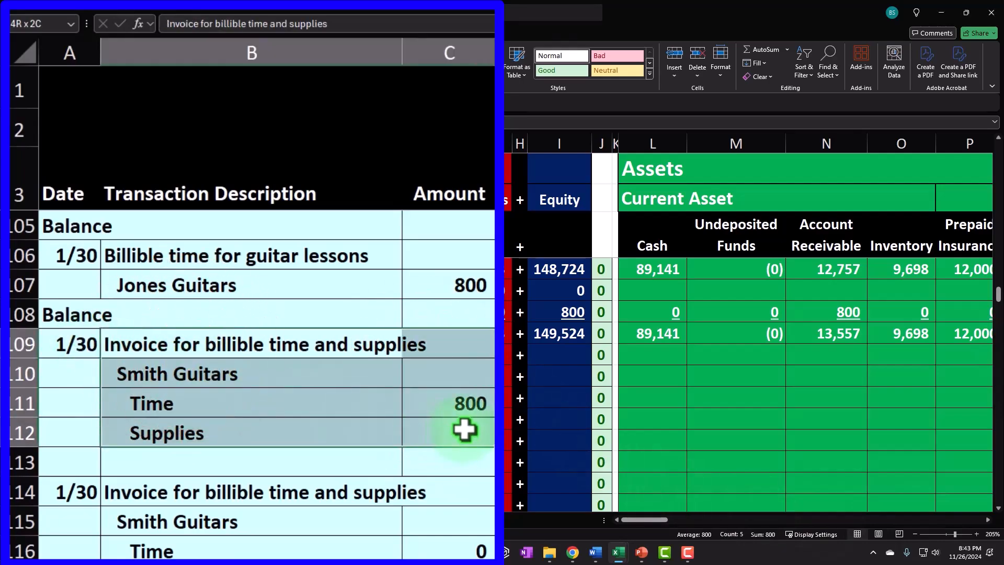
key("Delete")
key("Down")
key("Up")
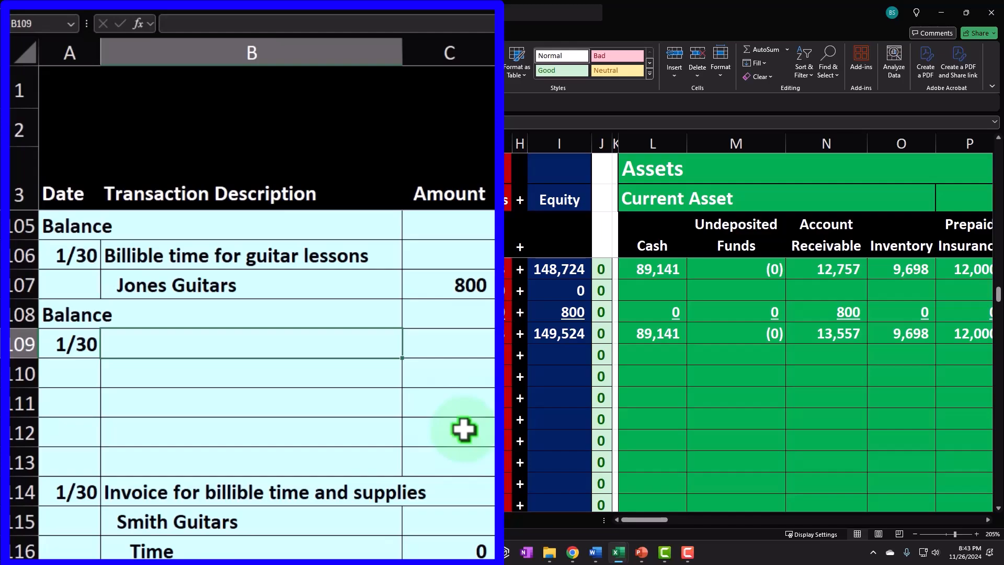
Enter the description Cash for billible office supplies beside the 1/30 date.
type("Ca")
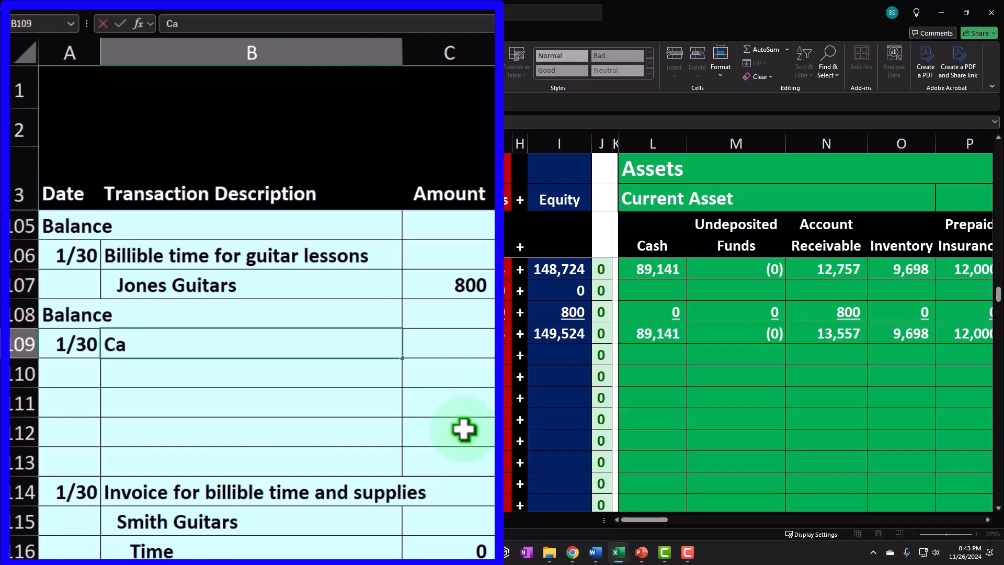
type("sh for billible o")
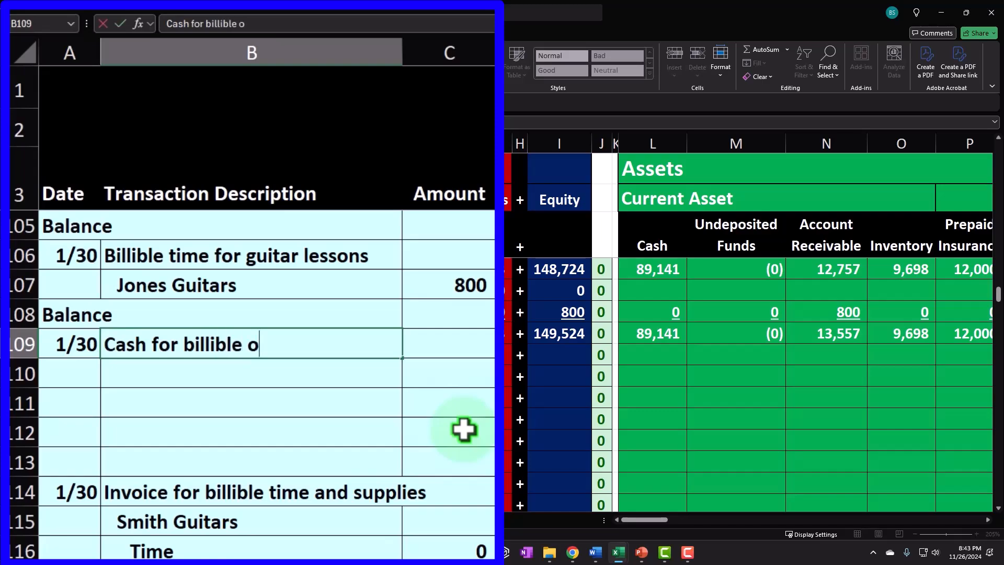
type("ffice supplies")
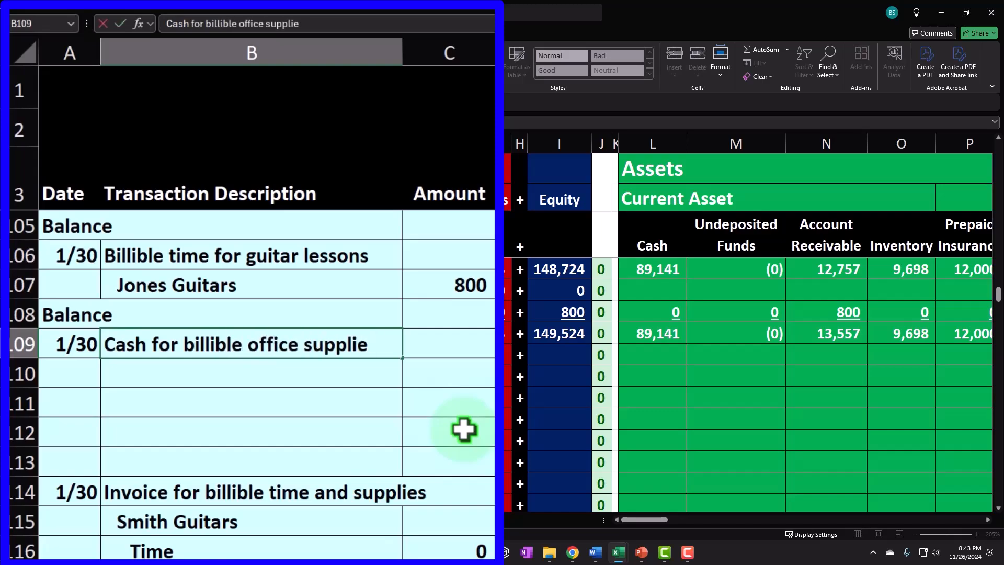
key("Tab")
key("Return")
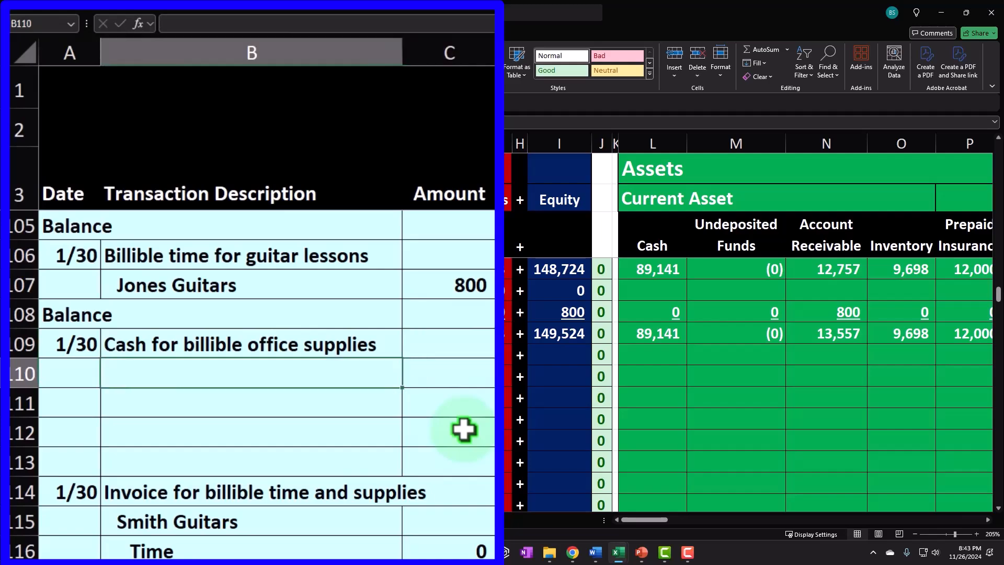
Add Smith Guitars beneath the description with an amount of 130.
type("Smith Guitars")
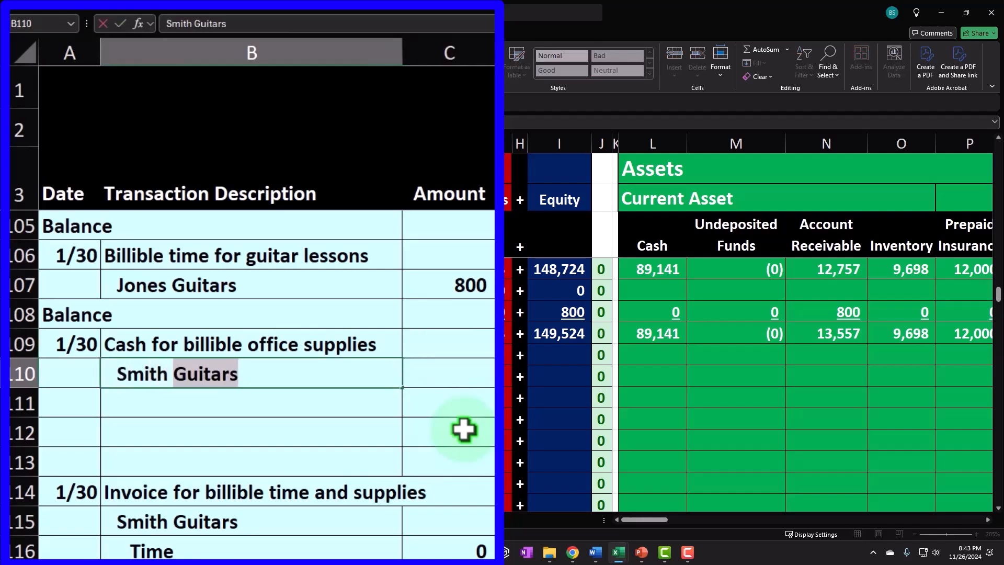
key("Tab")
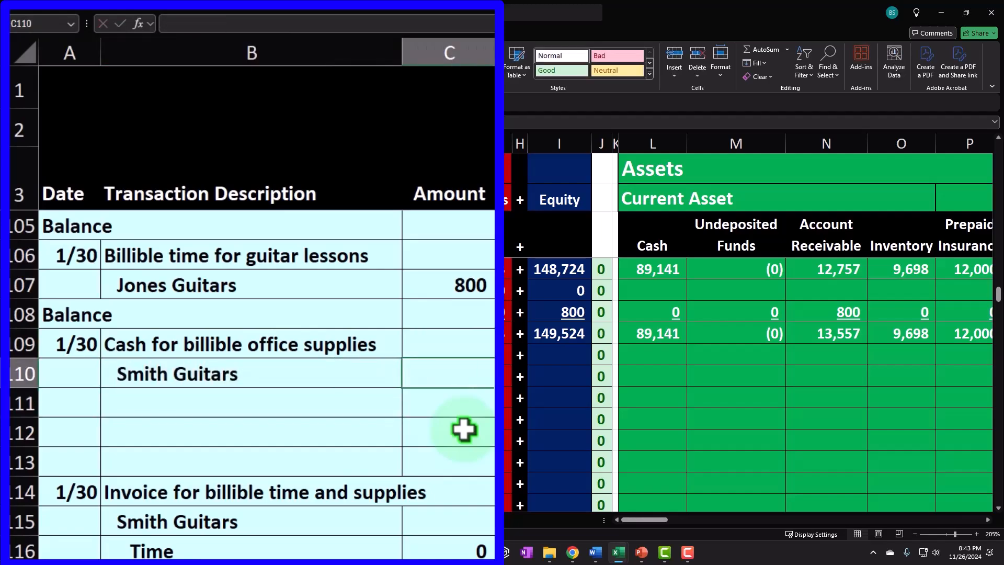
type("130")
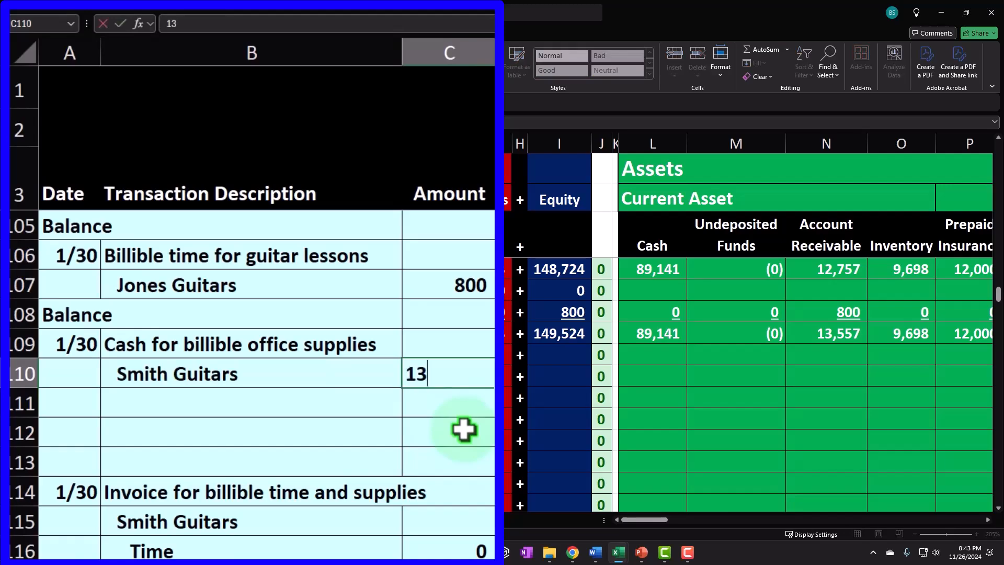
key("Return")
key("Up")
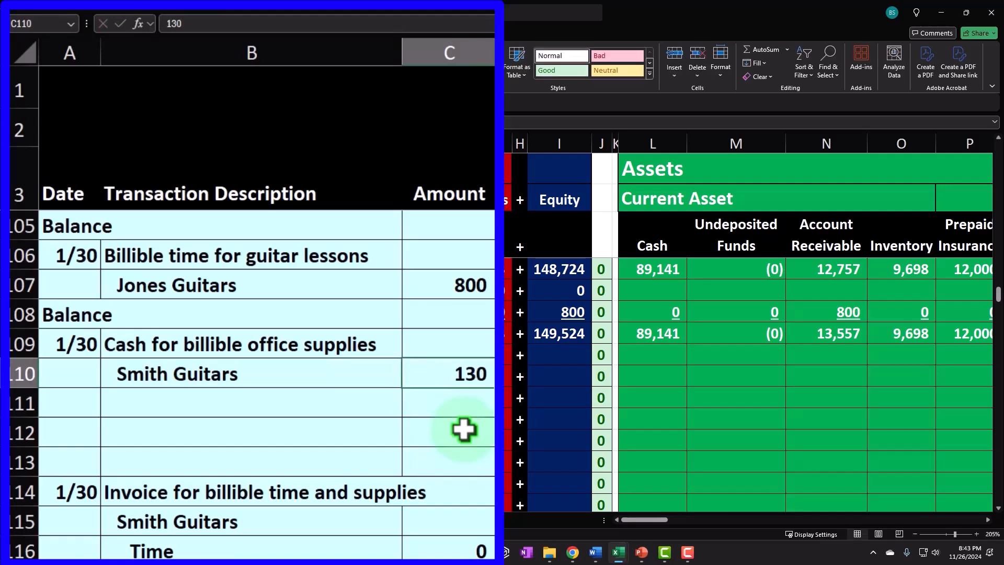
Reduce Cash in the Smith Guitars row with a formula negating its 130 amount.
key("Right")
key("Right")
key("Right")
key("Right")
key("Right")
key("Right")
key("Right")
key("Right")
key("Right")
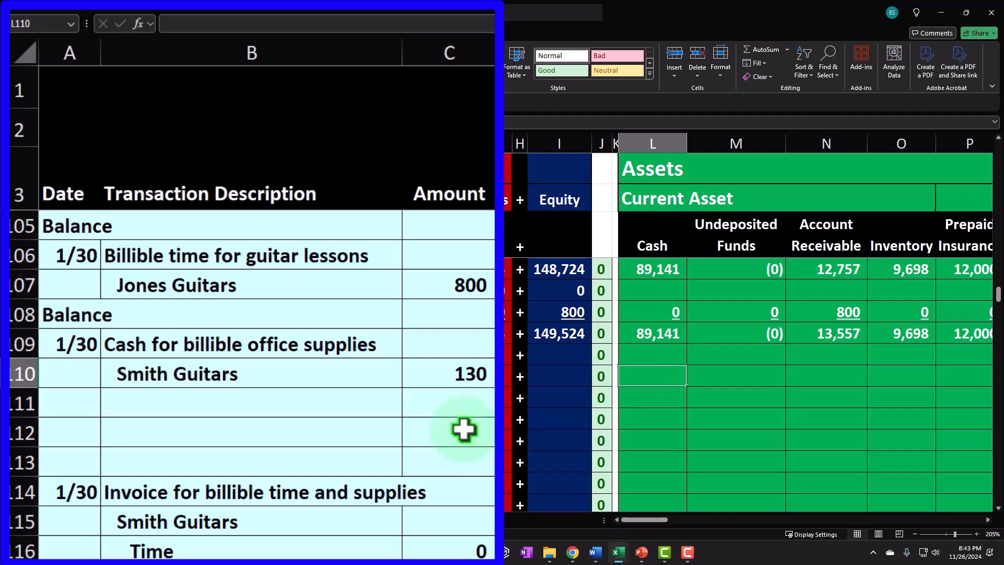
type("-")
key("Left")
key("Left")
key("Left")
key("Left")
key("Left")
key("Left")
key("Left")
key("Left")
key("Left")
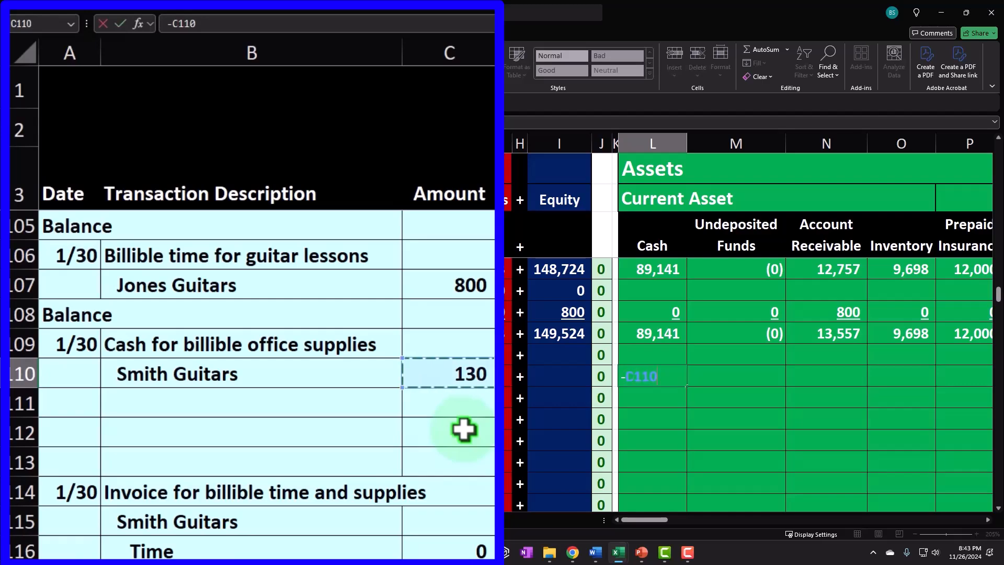
key("Return")
key("Up")
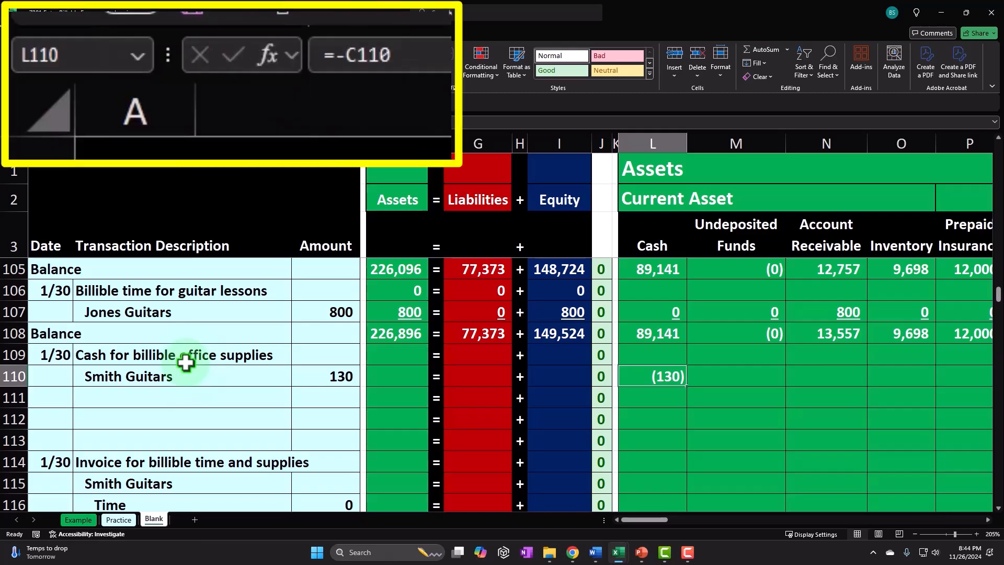
key("Right")
key("Right")
key("Right")
key("Right")
key("Right")
key("Right")
key("Right")
key("Right")
key("Right")
key("Right")
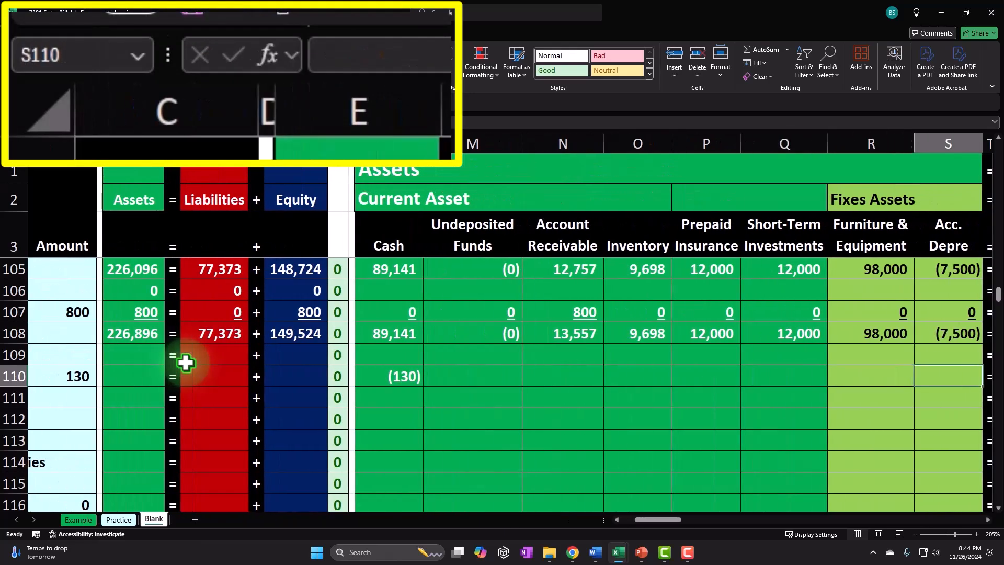
Enter a formula in the Office Supplies column of the Smith Guitars row negating its 130 amount.
key("Right")
key("Right")
key("Right")
key("Right")
key("Right")
key("Right")
key("Right")
key("Right")
key("Right")
key("Right")
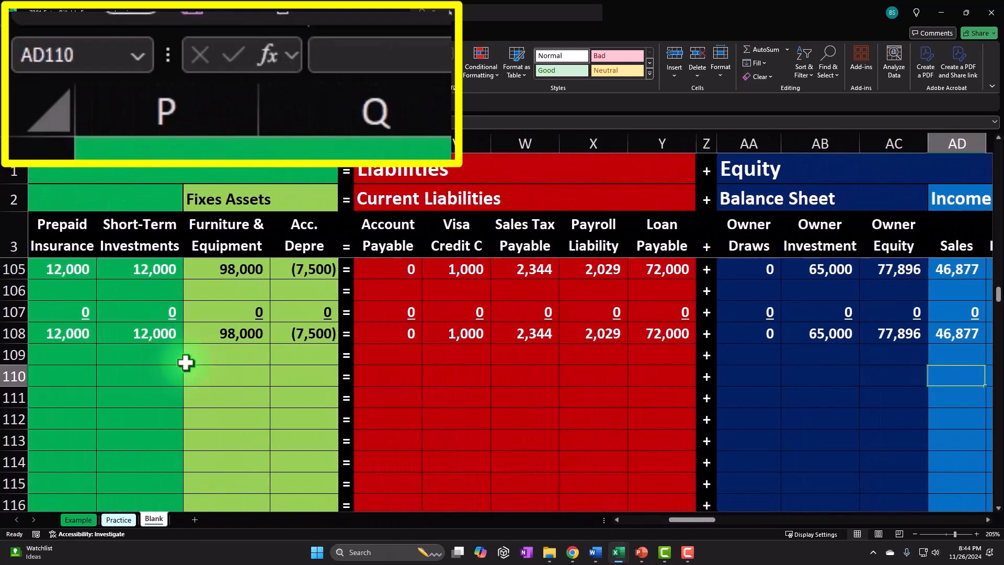
key("Right")
key("Right")
key("Right")
key("Right")
key("Right")
key("Right")
key("Right")
key("Left")
key("Left")
key("Left")
key("Left")
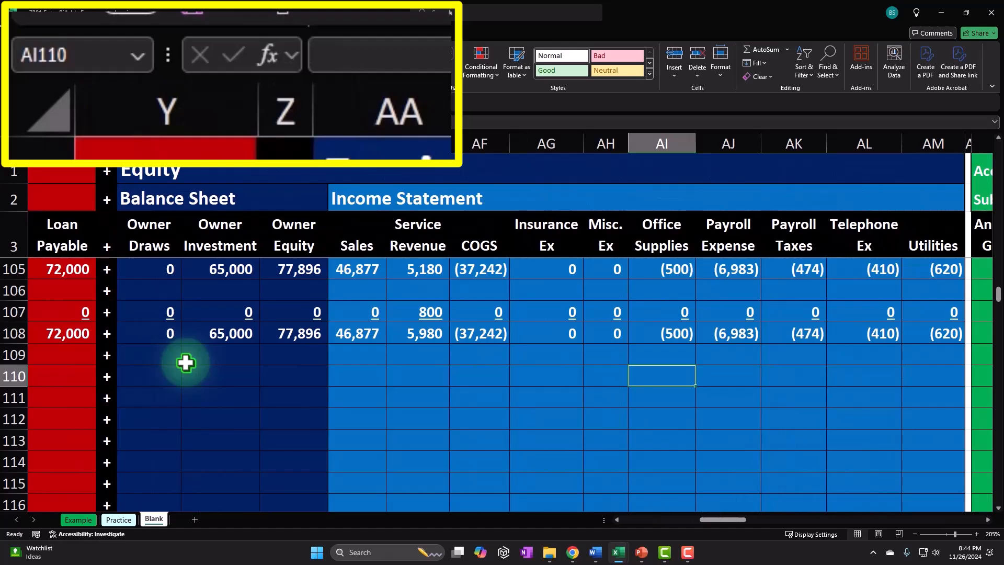
type("-")
key("Left")
key("Left")
key("Left")
key("Left")
key("Left")
key("Left")
key("Left")
key("Left")
key("Left")
key("Left")
key("Left")
key("Left")
key("Left")
key("Left")
key("Left")
key("Left")
key("Left")
key("Left")
key("Left")
key("Left")
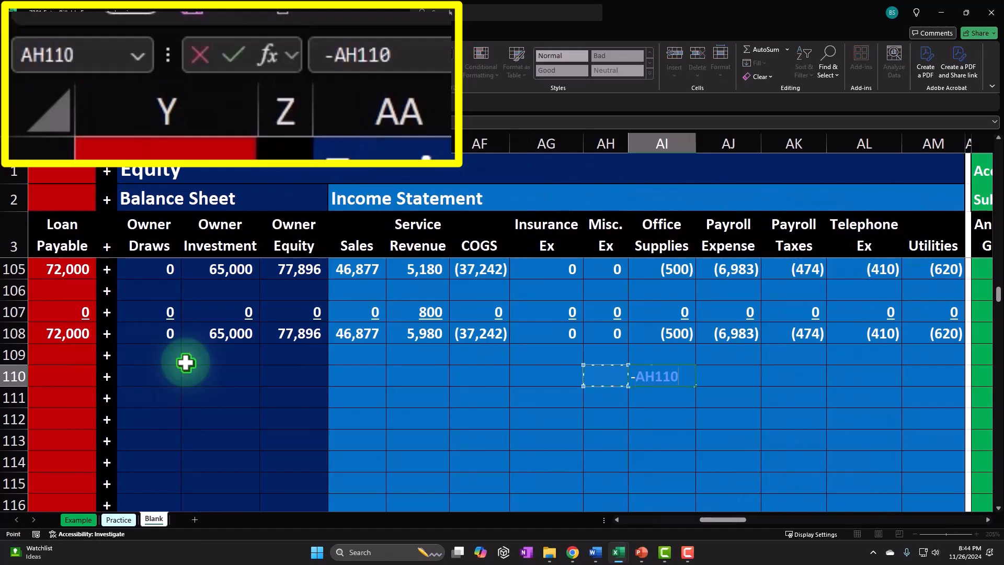
key("Left")
key("Right")
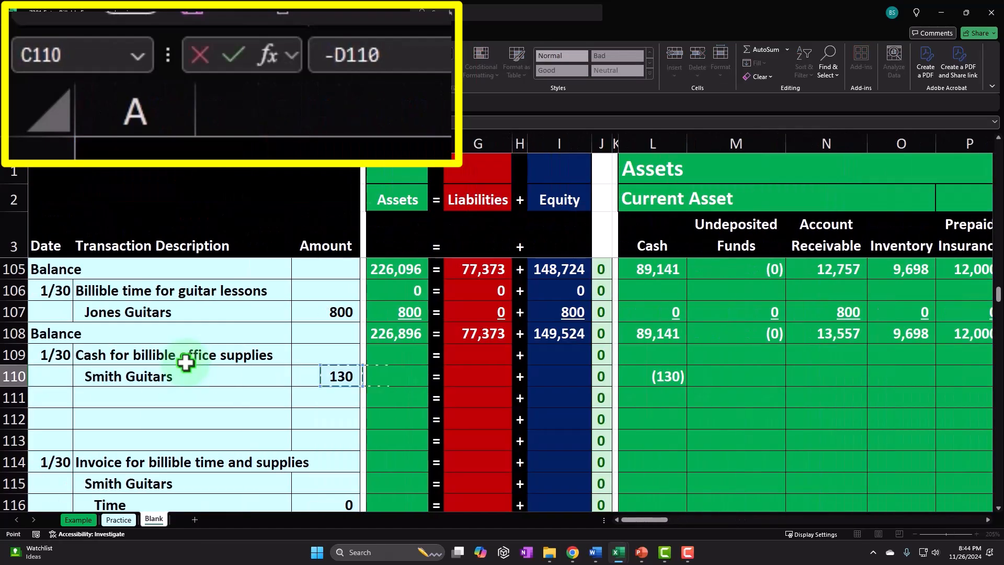
key("Left")
key("Return")
Enter 0 in each remaining asset column and the first liability columns of row 110.
key("Up")
key("Left")
key("Left")
key("Left")
key("Left")
key("Left")
key("Left")
key("Left")
key("Left")
key("Left")
key("Left")
key("Left")
key("Left")
key("Left")
key("Left")
key("Left")
key("Left")
key("Left")
key("Left")
key("Left")
key("Left")
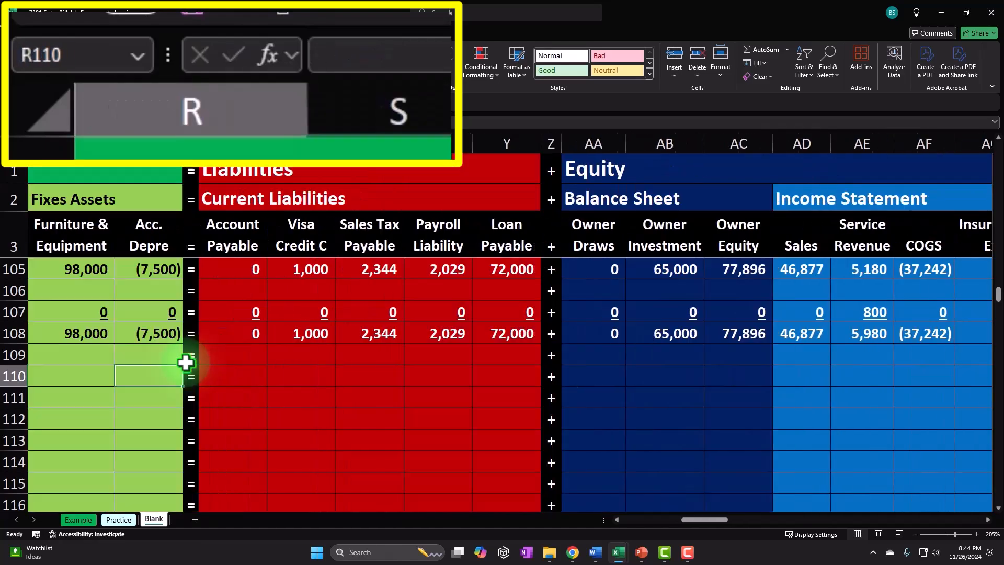
key("Right")
key("Right")
key("Right")
key("Right")
key("Right")
key("Right")
key("Right")
key("Right")
key("Right")
key("Right")
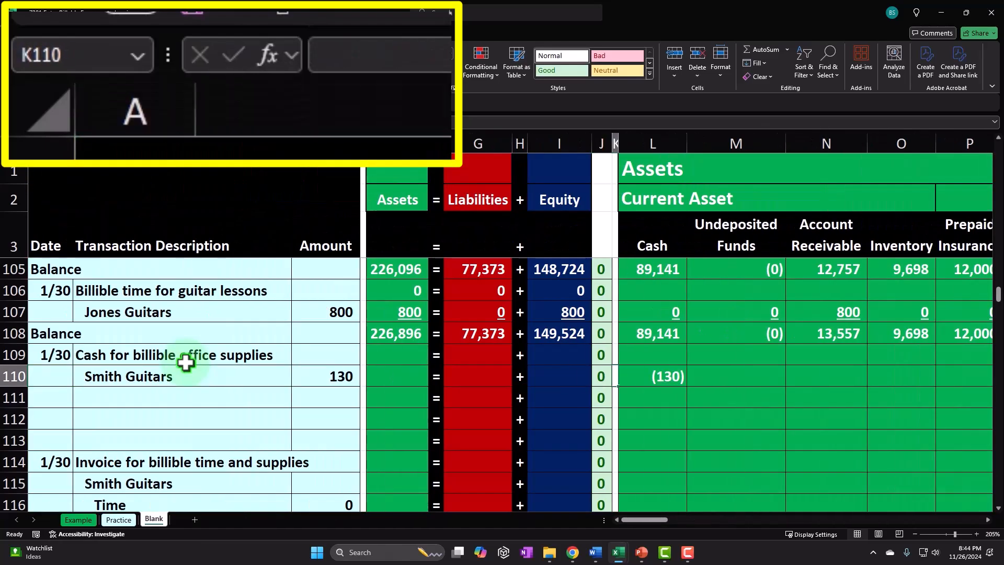
type("0")
key("Tab")
key("Tab")
type("0")
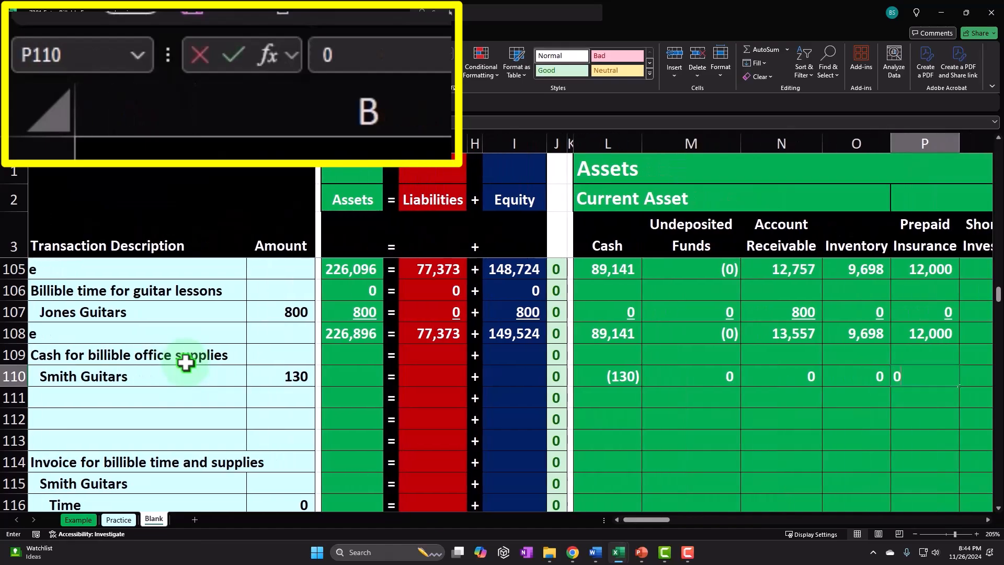
key("Tab")
type("0")
key("Tab")
type("0")
key("Tab")
type("0")
key("Tab")
type("0")
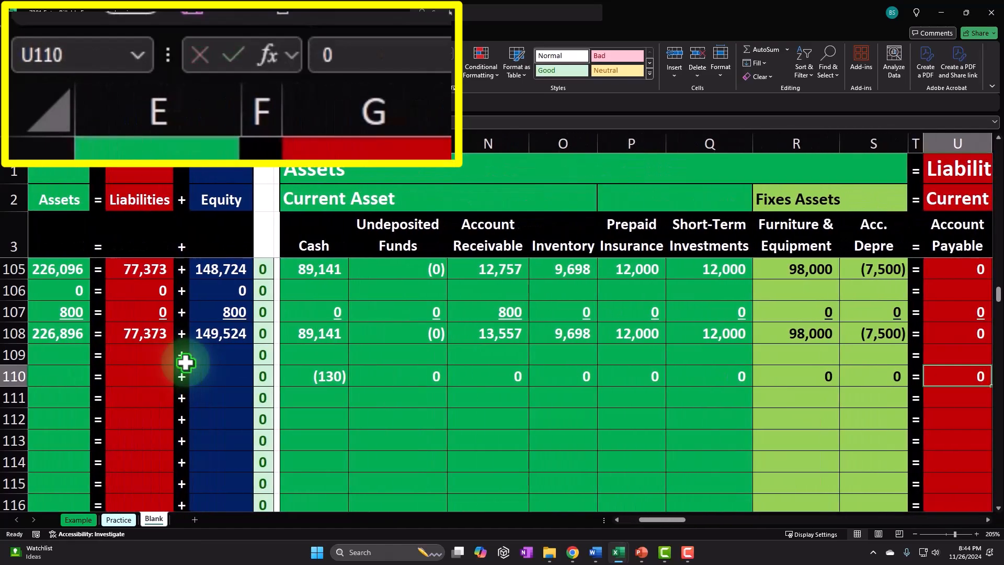
key("Tab")
type("0")
key("Tab")
Enter 0 in row 110's remaining liability, equity and income statement columns.
type("0")
key("Tab")
type("0\t")
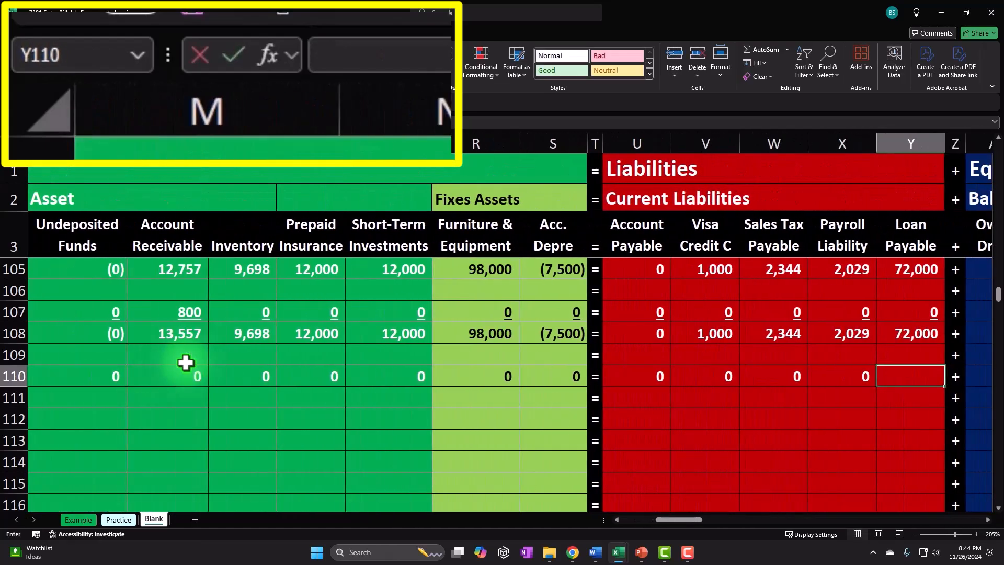
type("0\t\t0\t0\t0")
key("Tab")
type("0")
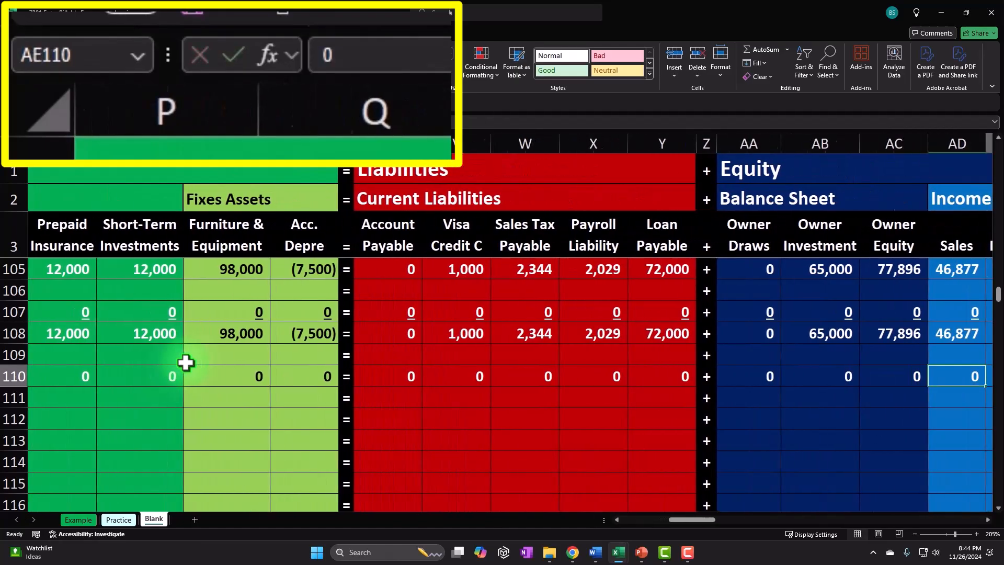
key("Tab")
type("0")
key("Tab")
type("0")
key("Tab")
type("0")
key("Tab")
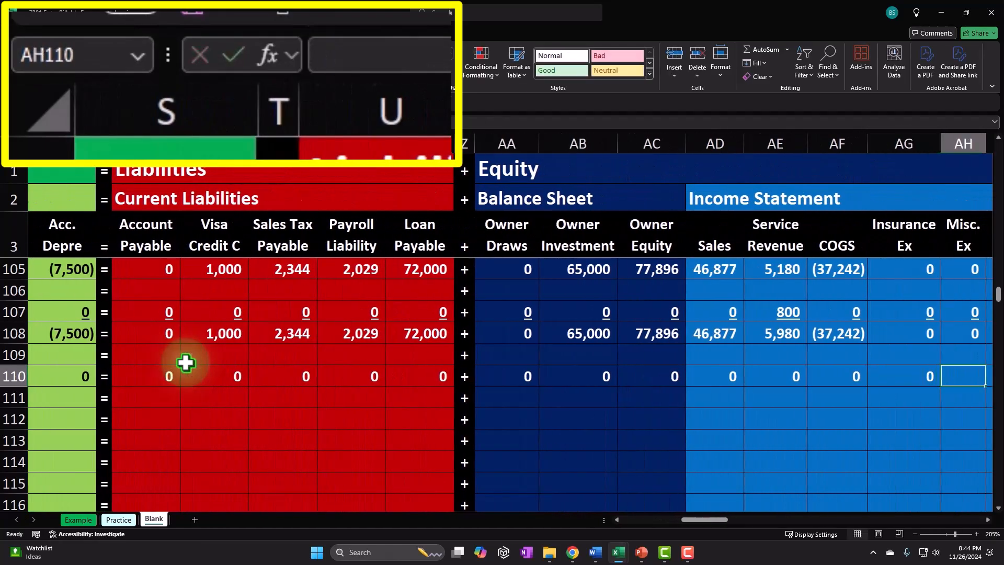
type("0")
key("Tab")
key("Tab")
type("0")
key("Tab")
type("0")
key("Tab")
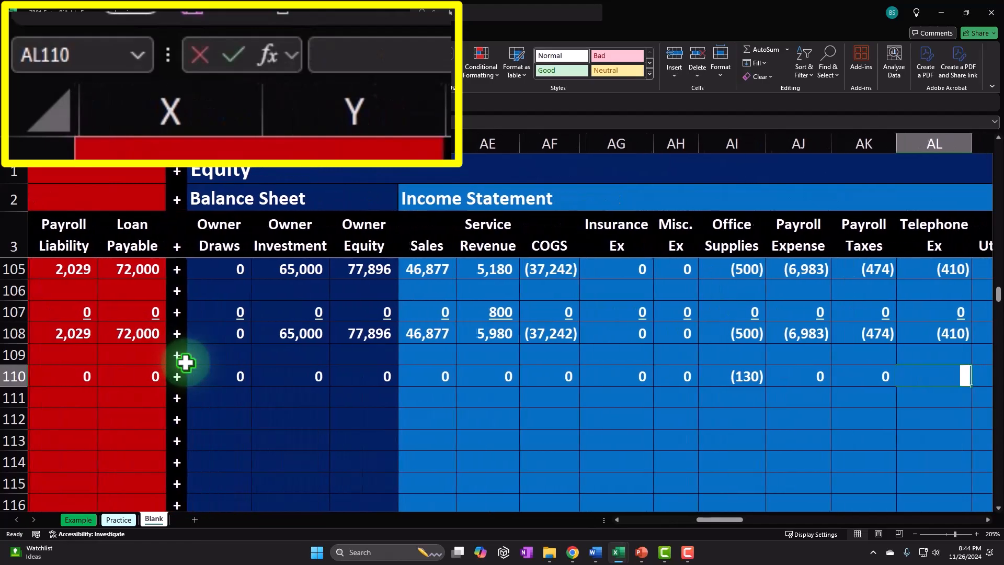
type("0")
key("Tab")
type("0")
key("Tab")
key("Left")
key("Down")
Underline all the account amounts in row 110.
left_click_drag(170, 377, 928, 372)
left_click(270, 142)
left_click_drag(70, 371, 326, 372)
left_click(247, 129)
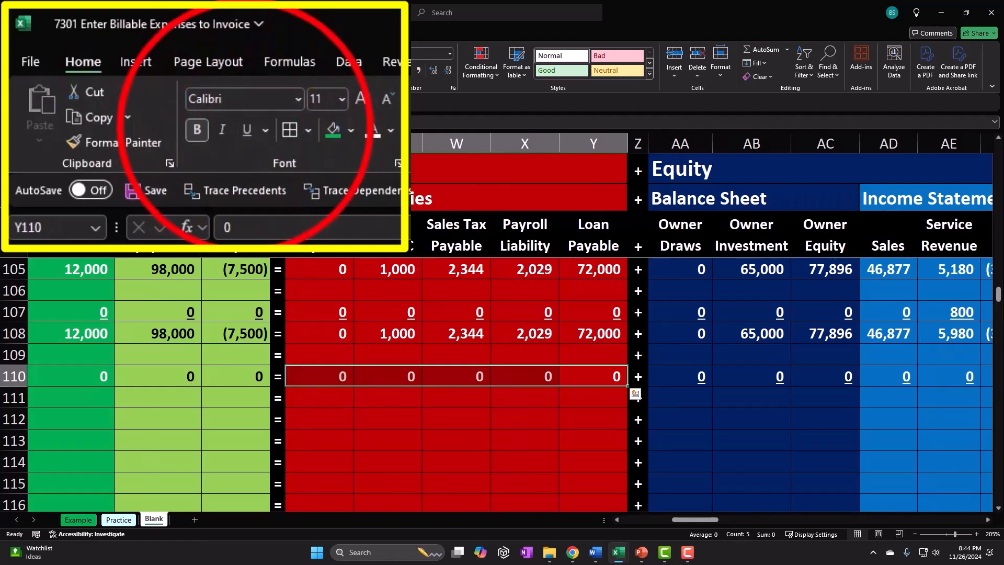
left_click_drag(259, 377, 175, 375)
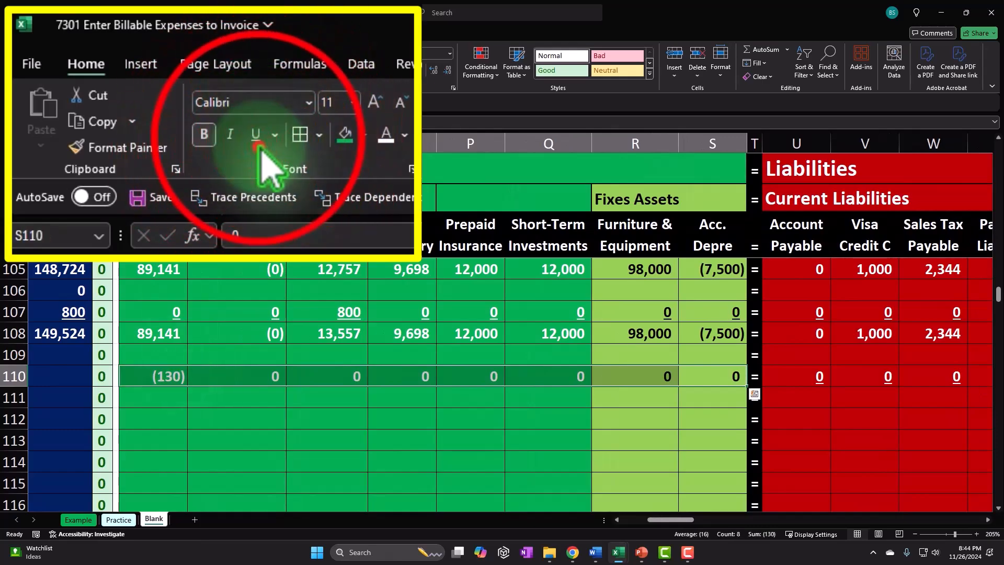
left_click(256, 134)
key("Left")
key("Left")
key("Left")
key("Left")
key("Left")
key("Left")
key("Left")
key("Left")
key("Left")
key("Left")
key("Left")
key("Left")
key("Left")
key("Left")
key("Left")
key("Left")
key("Left")
key("Left")
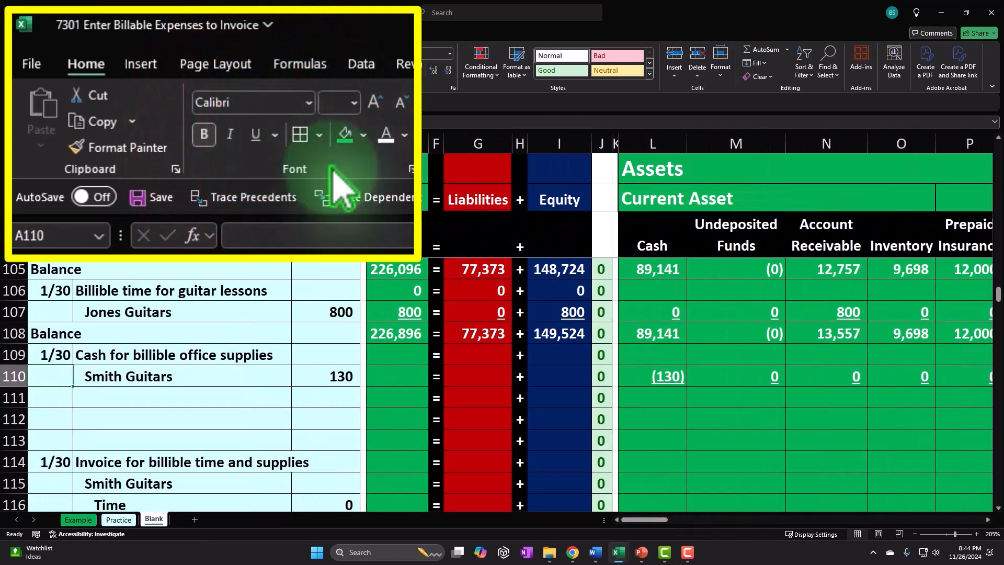
Copy the Assets, Liabilities and Equity total formulas down into rows 109 and 110.
left_click(396, 334)
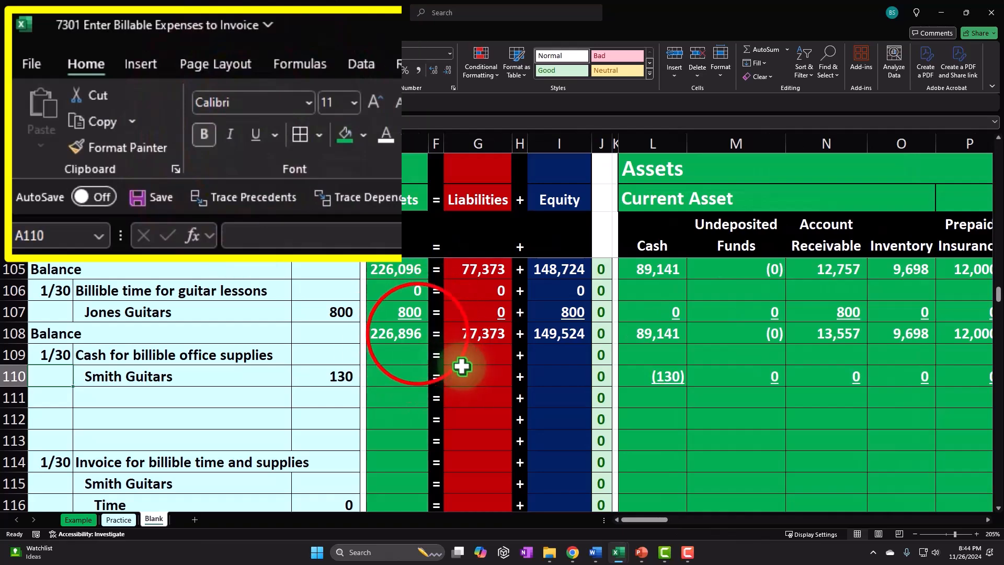
left_click_drag(406, 318, 403, 385)
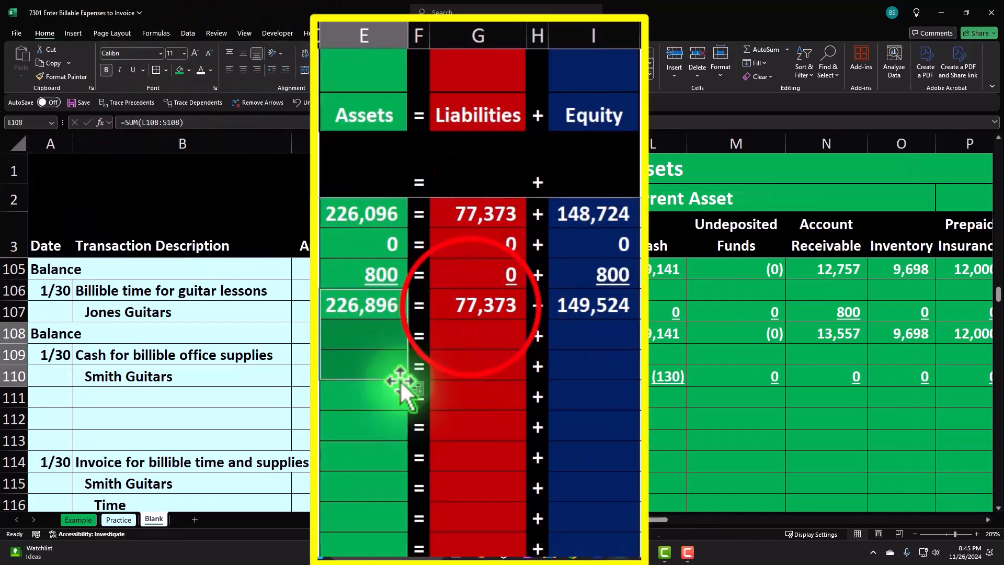
left_click(515, 315)
left_click_drag(527, 322, 522, 382)
left_click(579, 307)
left_click_drag(636, 320, 636, 390)
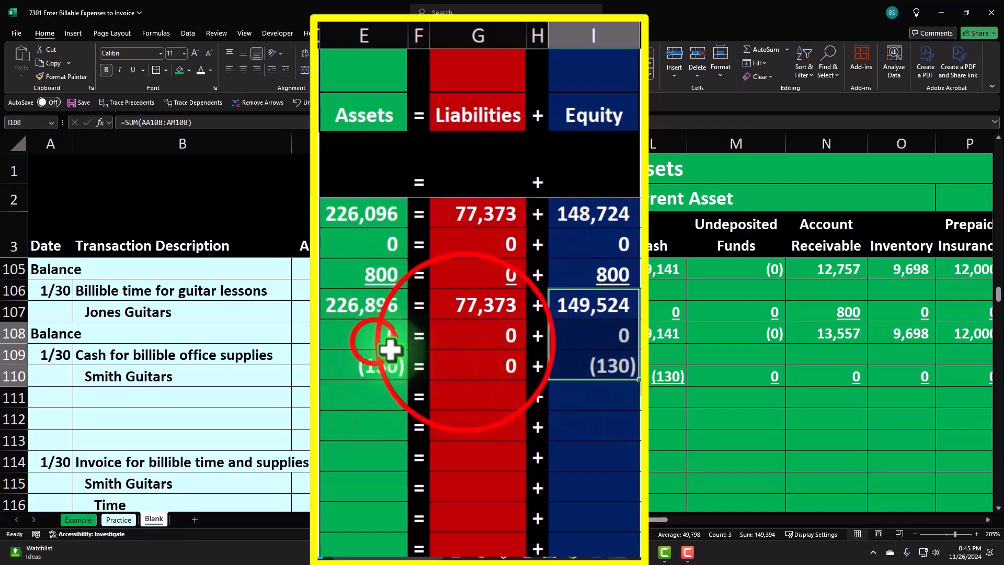
Underline the Assets, Liabilities and Equity totals in row 109.
left_click(374, 340)
left_click(465, 342, "ctrl")
left_click(591, 339, "ctrl")
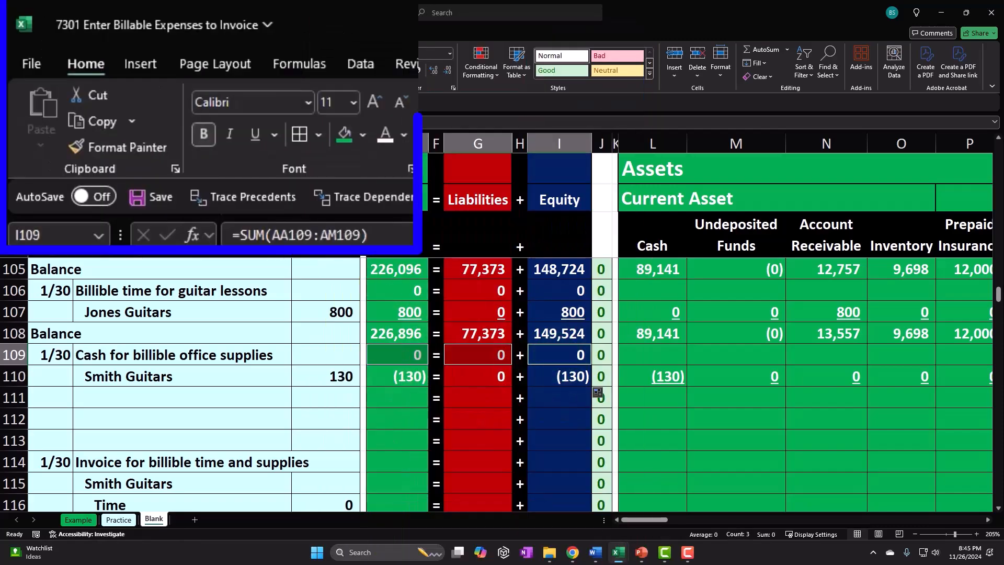
left_click(132, 70)
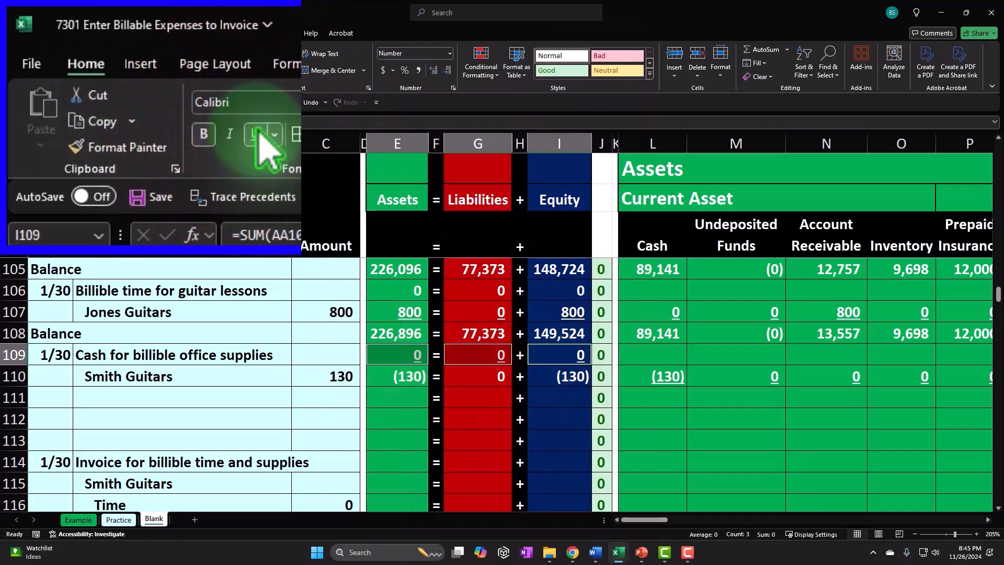
left_click(305, 412)
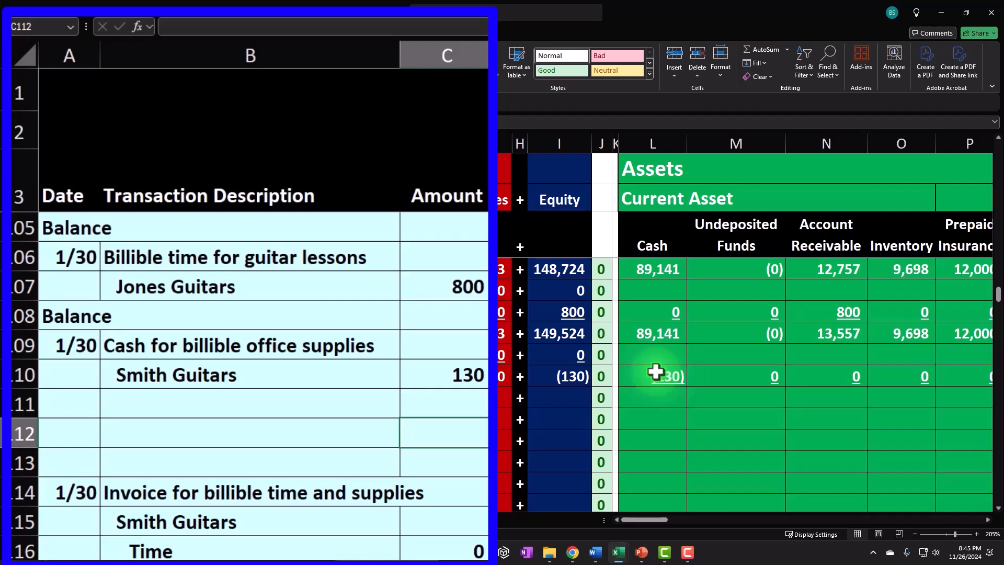
Copy the 1/30 invoice block for billible time and supplies up to start at row 112.
left_click(345, 366)
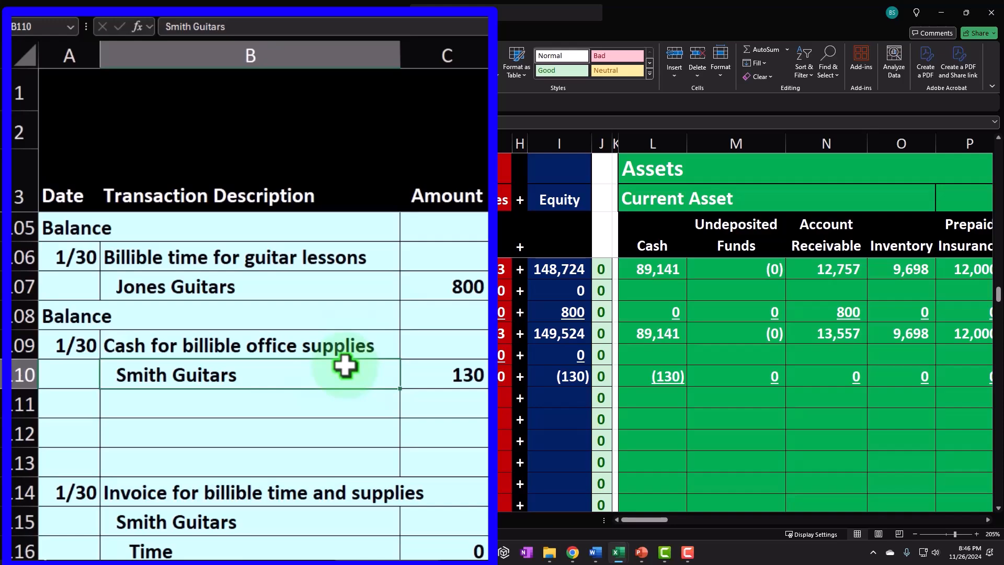
left_click(375, 432)
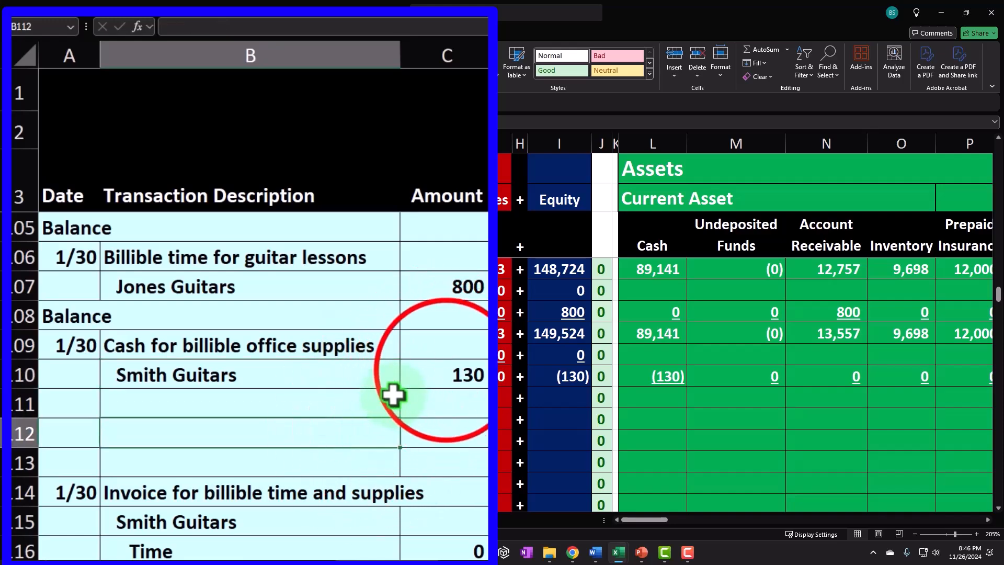
left_click(446, 371)
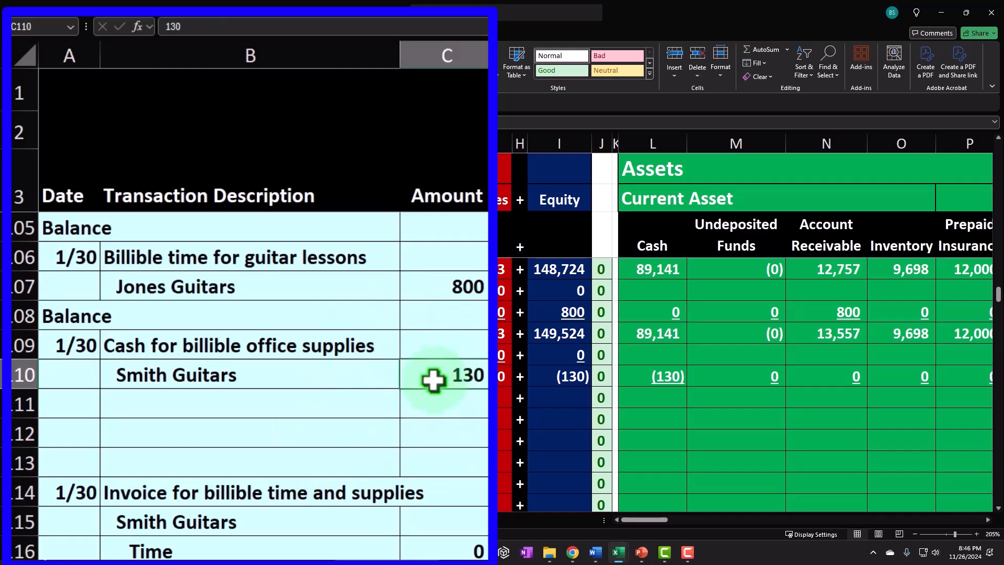
scroll(434, 380, "down", 1)
left_click_drag(83, 399, 420, 486)
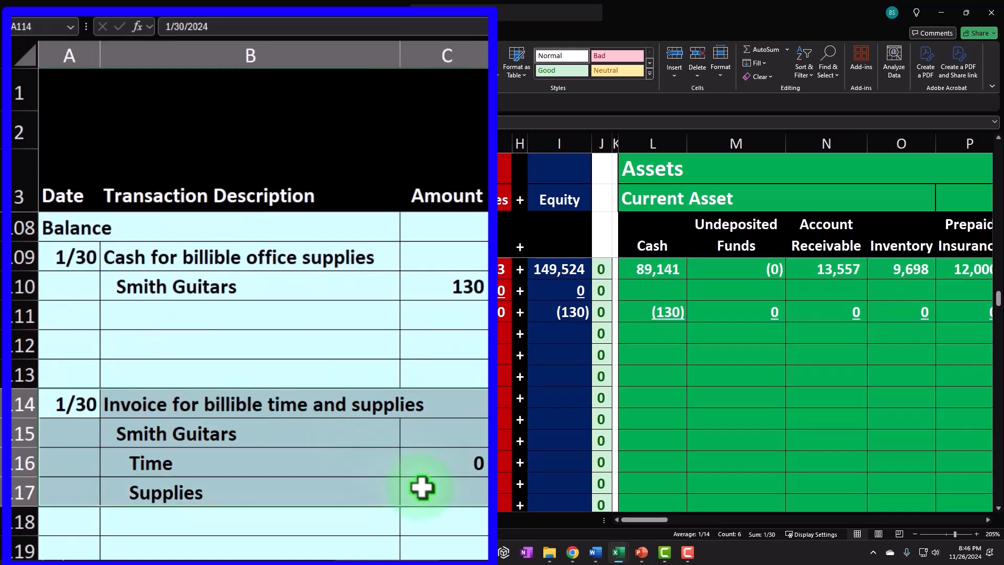
key("ctrl+c")
left_click(79, 343)
key("ctrl+v")
Clear the leftover duplicate Time and Supplies rows beneath the moved invoice.
left_click_drag(86, 464, 227, 500)
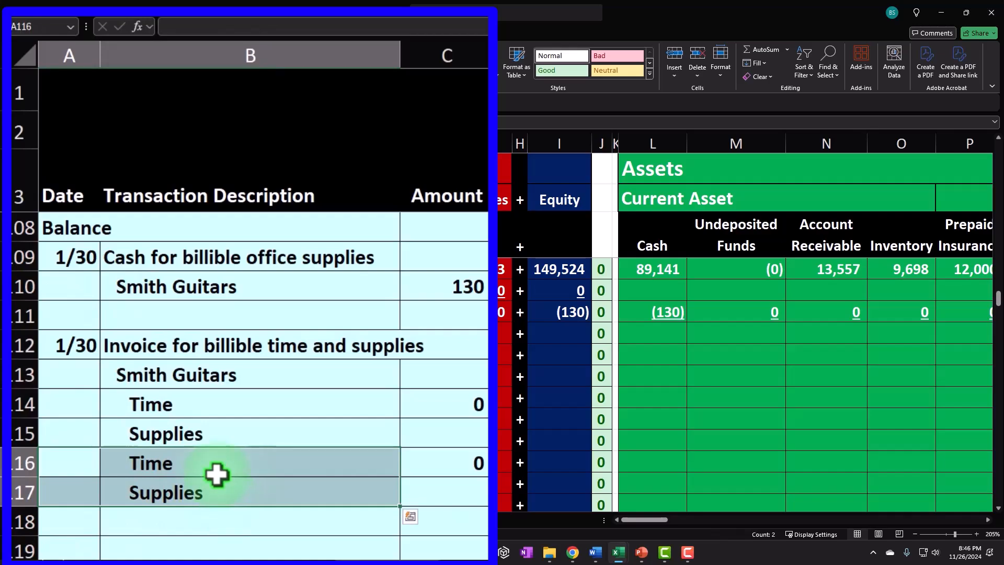
key("Delete")
left_click(157, 503)
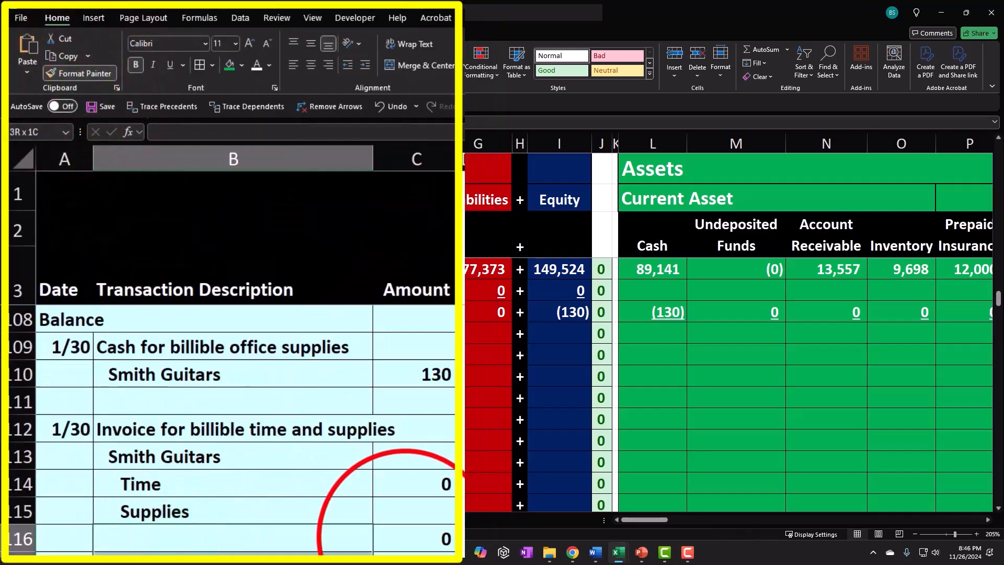
left_click(341, 550)
left_click(405, 531)
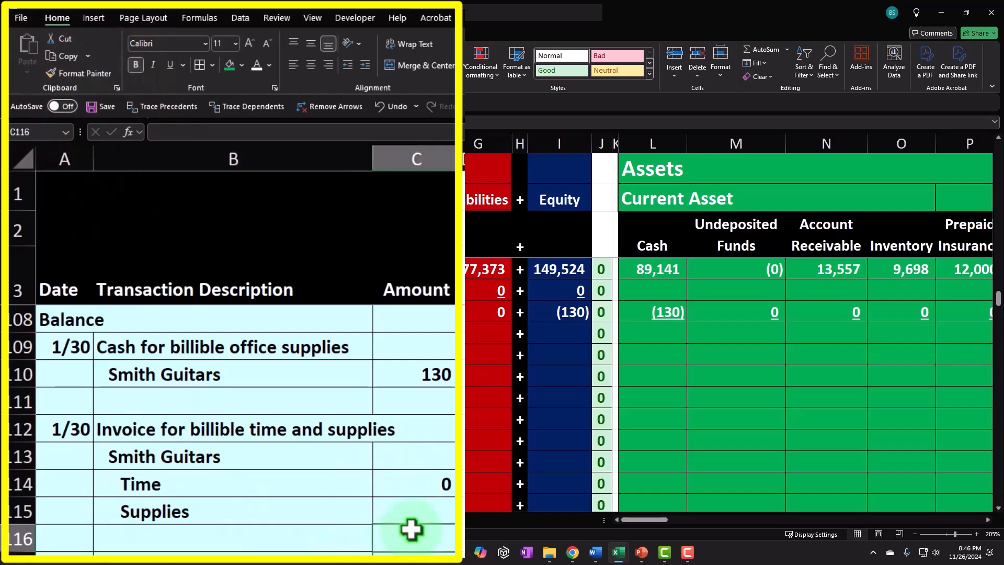
Set the Time amount to Smith Guitars' timesheet total hours multiplied by the 100 hourly rate.
key("Up")
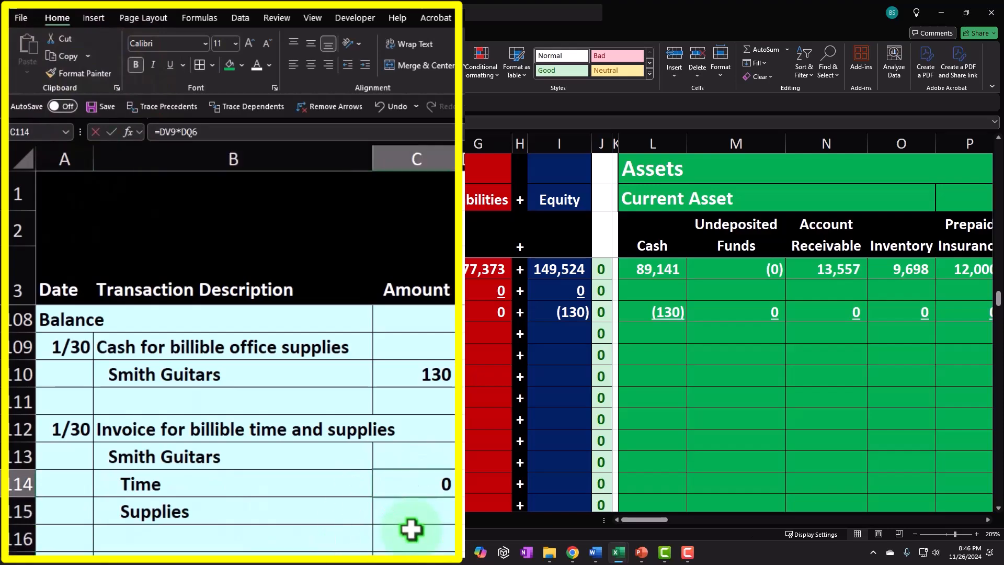
type("=")
key("Up")
key("Up")
key("Up")
key("Up")
key("Up")
key("Up")
key("Up")
key("Up")
key("Up")
key("Up")
key("Up")
key("Up")
key("Up")
key("Up")
key("Up")
key("Up")
key("Up")
key("Up")
key("Up")
key("Up")
key("Up")
key("Up")
key("Up")
key("Up")
key("Up")
key("Up")
key("Up")
key("Up")
key("Up")
key("Up")
key("Up")
key("Up")
key("Up")
key("Up")
key("Up")
key("Up")
key("Up")
key("Up")
key("Up")
key("Up")
key("Up")
key("Up")
key("Up")
key("Up")
key("Right")
key("Right")
key("Right")
key("Right")
key("Right")
key("Right")
key("Right")
key("Right")
key("Right")
key("Right")
key("Right")
key("Right")
key("Right")
key("Right")
key("Right")
key("Right")
key("Right")
key("Right")
key("Right")
key("Right")
key("Right")
key("Right")
key("Right")
key("Right")
key("Right")
key("Right")
key("Right")
key("Right")
key("Right")
key("Right")
key("Right")
key("Right")
key("Right")
key("Right")
key("Right")
key("Right")
key("Right")
key("Right")
key("Right")
key("Right")
key("Right")
key("Right")
key("Right")
key("Right")
key("Right")
key("Right")
key("Right")
key("Right")
key("Right")
key("Right")
key("Right")
key("Right")
key("Right")
key("Right")
key("Right")
key("Right")
key("Right")
key("Right")
key("Right")
key("Right")
key("Right")
key("Right")
key("Right")
key("Right")
key("Right")
key("Right")
key("Right")
key("Right")
key("Right")
key("Right")
key("Right")
key("Right")
key("Right")
key("Right")
key("Right")
key("Right")
key("Down")
key("Left")
key("Down")
key("Down")
key("Down")
key("Down")
key("Left")
key("Left")
key("Left")
type("*")
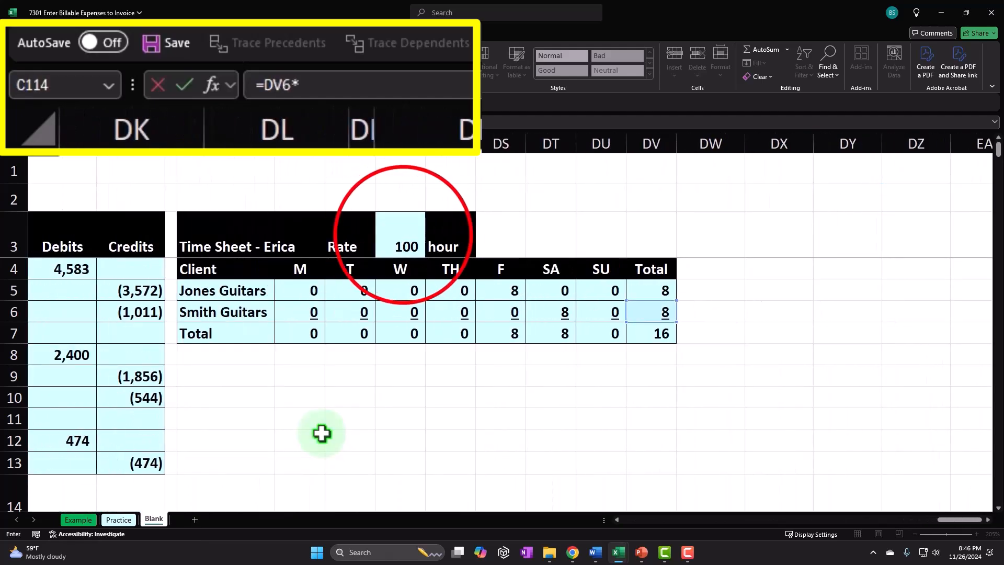
left_click(407, 230)
key("Return")
Set the Supplies amount equal to the Smith Guitars office supplies amount of 130.
scroll(412, 234, "left", 5)
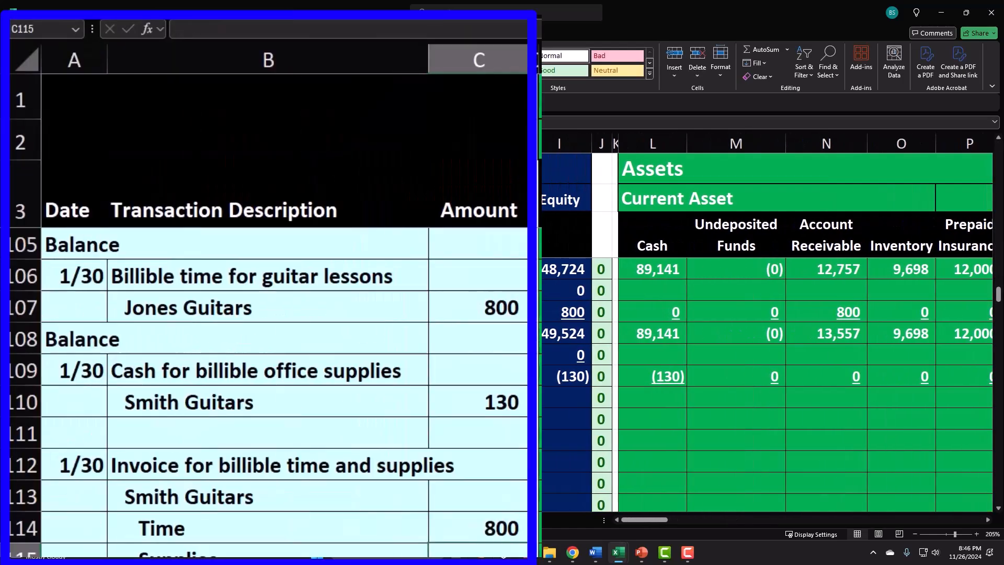
type("=")
key("Up")
key("Up")
key("Up")
key("Up")
key("Up")
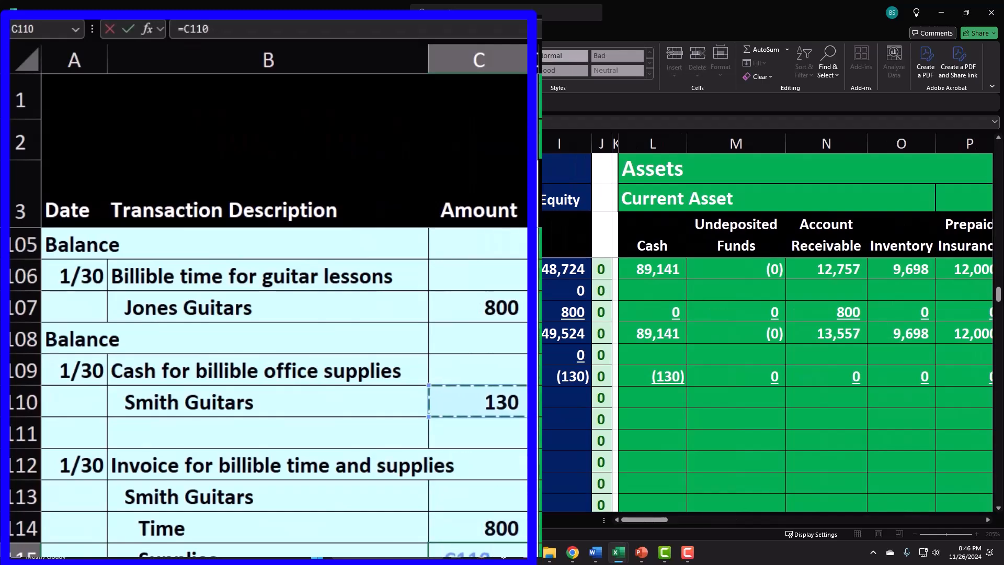
key("Return")
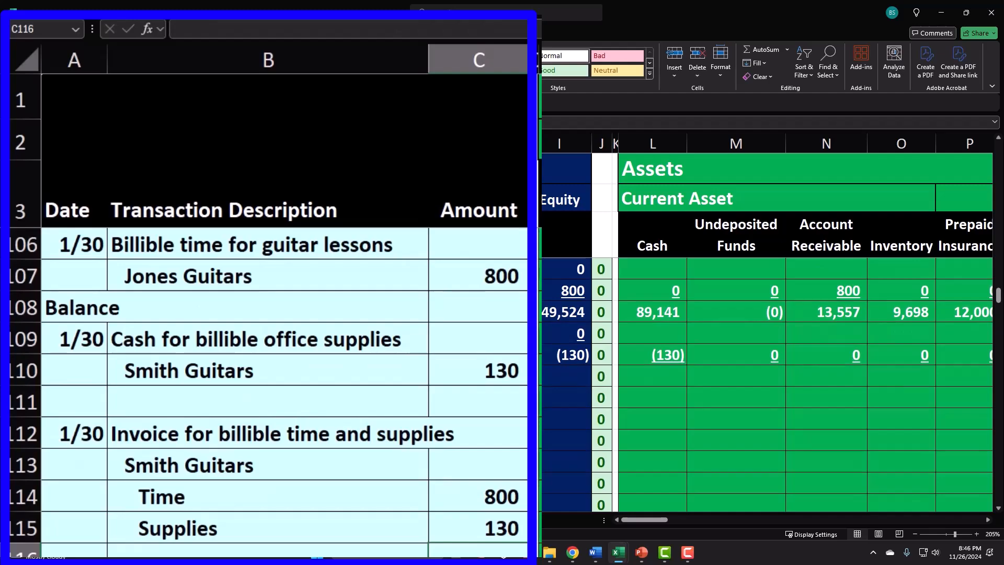
left_click_drag(363, 520, 450, 523)
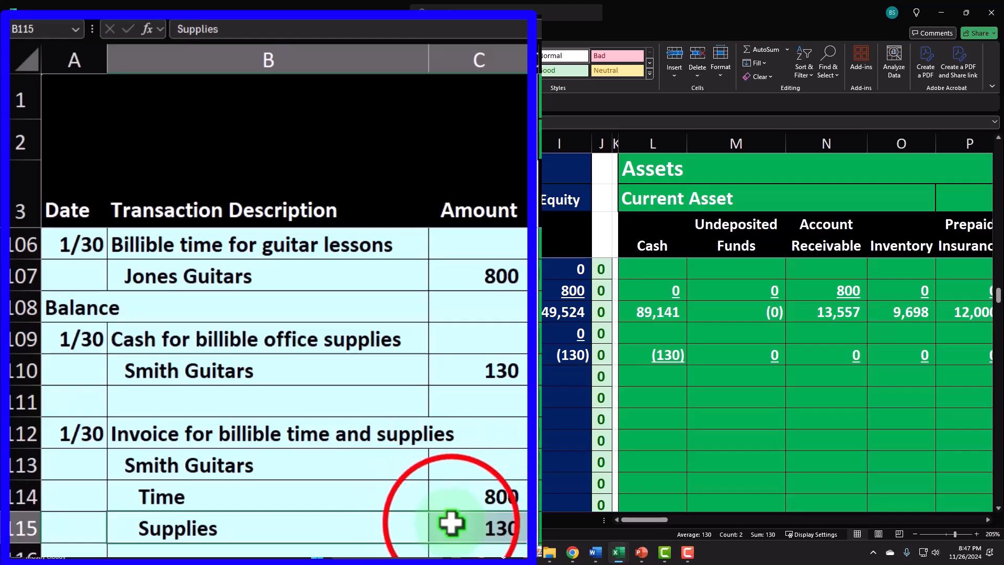
left_click(450, 522)
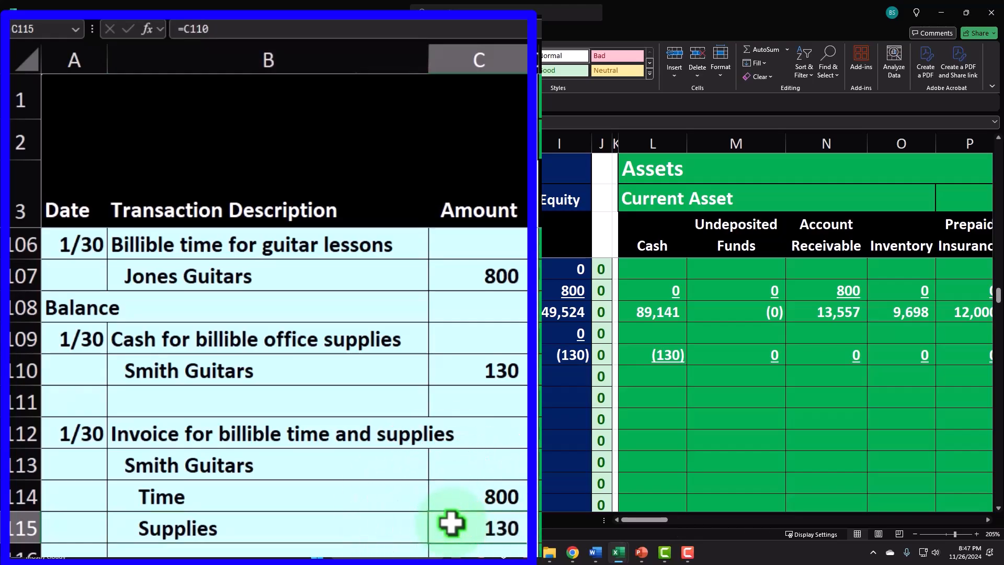
Browse across the account columns along the Supplies row of the invoice.
key("Right")
key("Right")
key("Right")
key("Right")
key("Right")
key("Right")
key("Right")
key("Right")
key("Right")
key("Right")
key("Right")
key("Right")
key("Right")
key("Right")
key("Right")
key("Right")
key("Right")
key("Right")
key("Right")
key("Right")
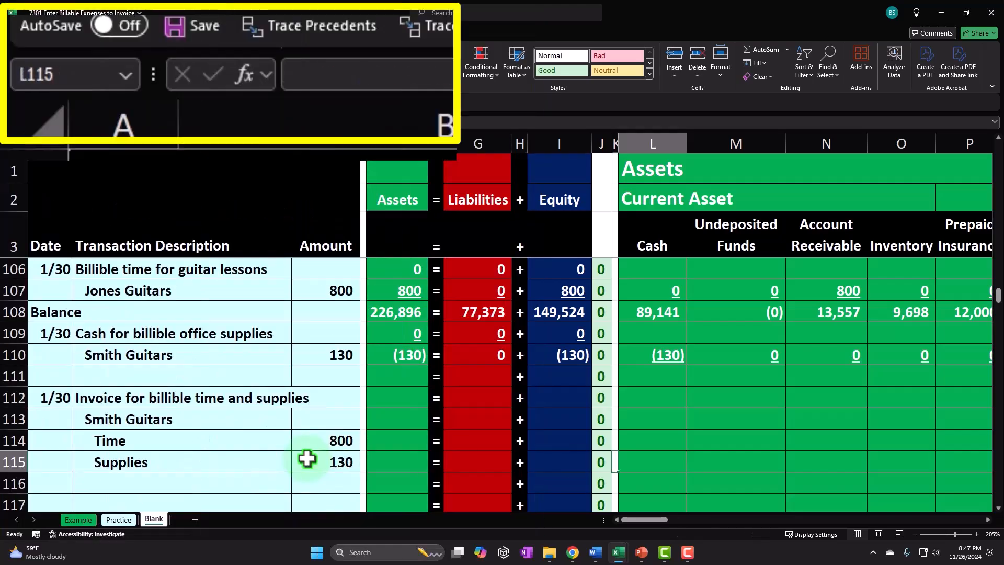
key("Right")
key("Right")
key("Right")
key("Right")
key("Right")
key("Right")
key("Right")
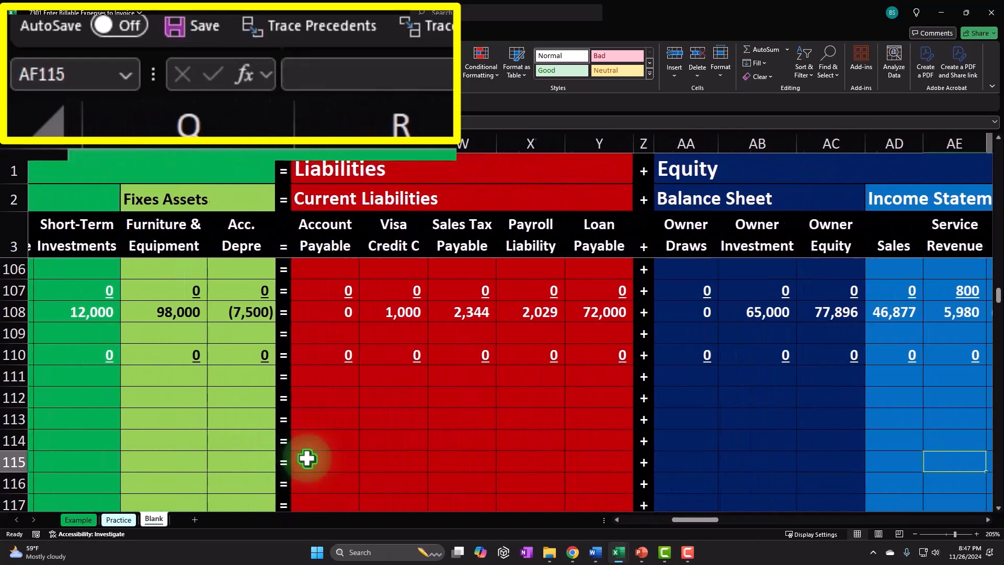
key("Left")
key("Left")
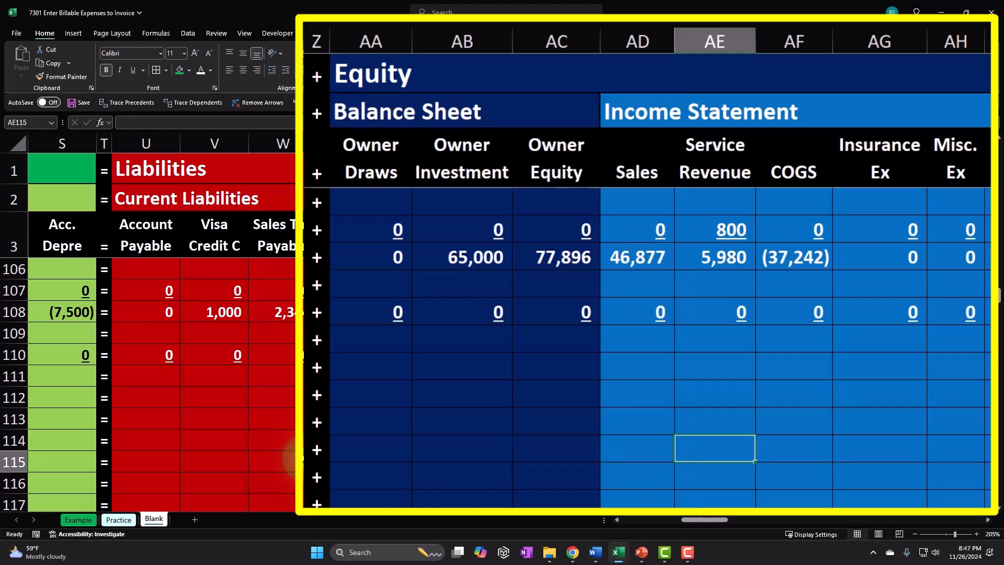
key("Left")
key("Right")
key("Left")
key("Right")
key("Left")
key("Left")
key("Left")
key("Left")
key("Left")
key("Left")
key("Left")
key("Left")
key("Left")
key("Left")
key("Left")
key("Left")
key("Left")
key("Left")
key("Left")
key("Left")
key("Left")
key("Left")
key("Left")
key("Left")
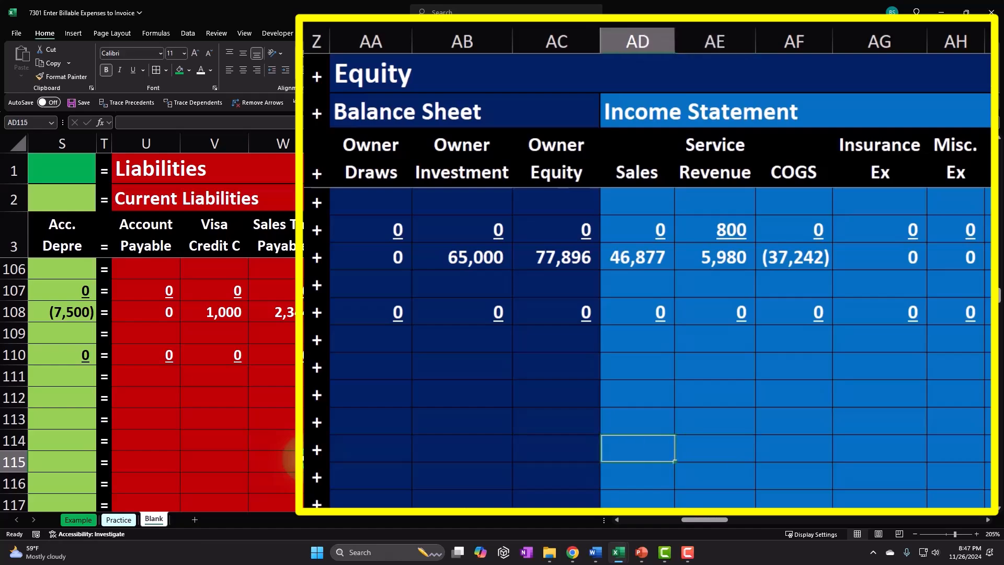
key("Right")
key("Right")
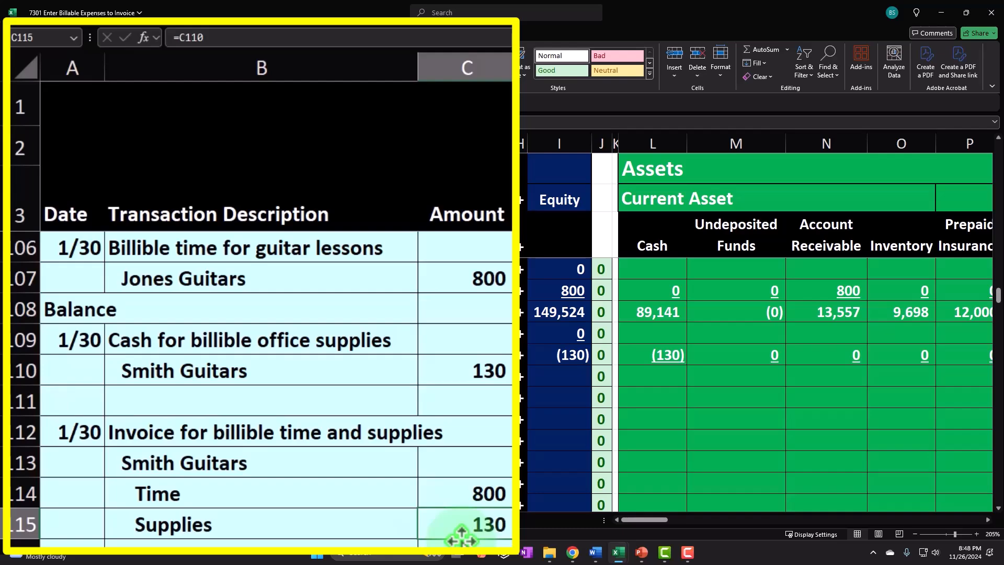
Inspect the formulas behind the invoice's Time and Supplies amounts.
left_click(460, 530)
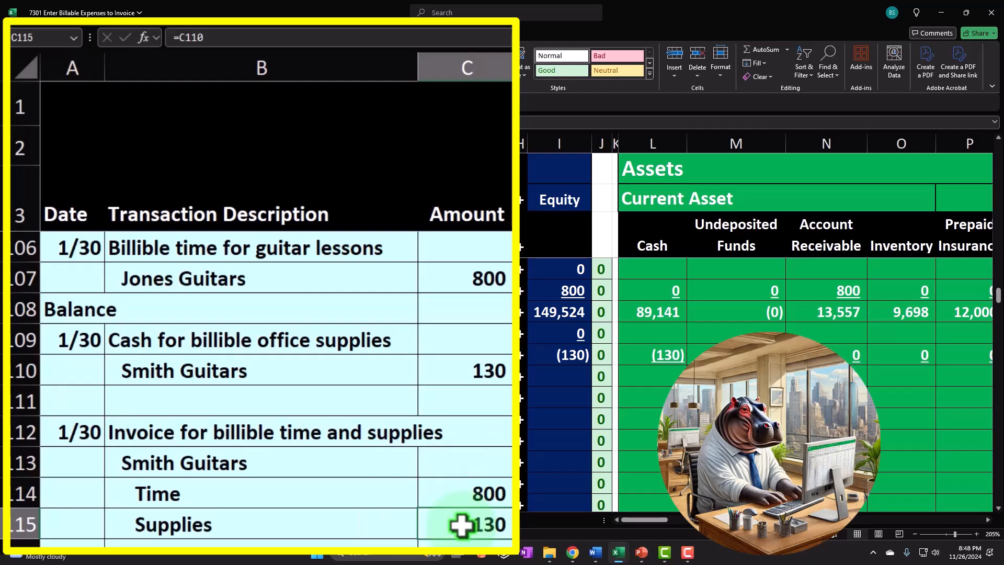
key("Up")
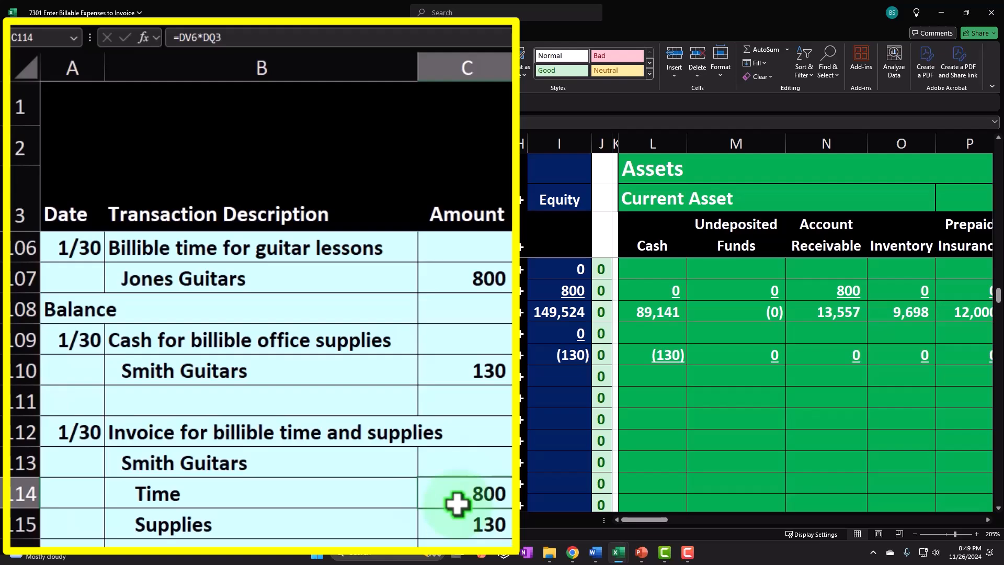
left_click(468, 522)
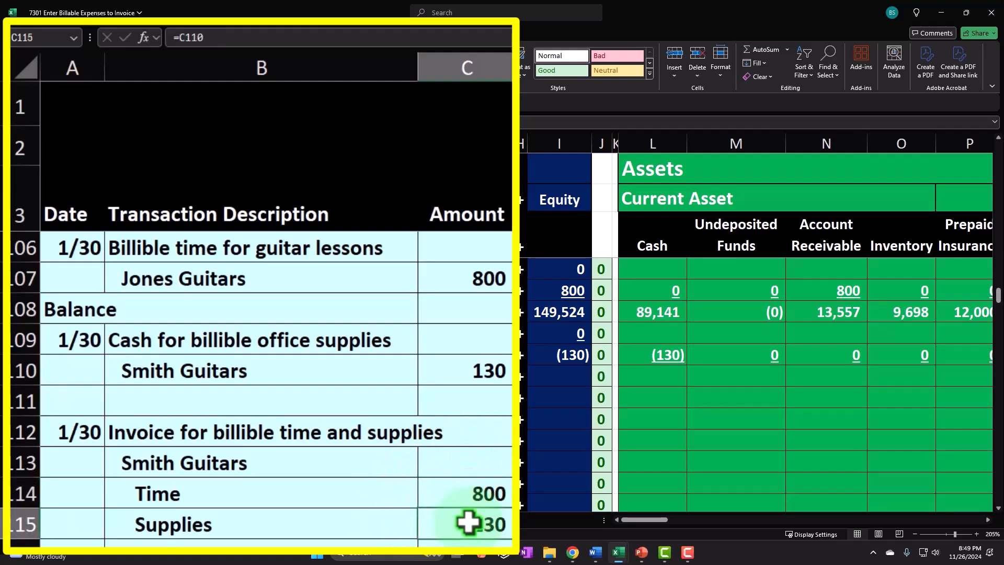
left_click(396, 522)
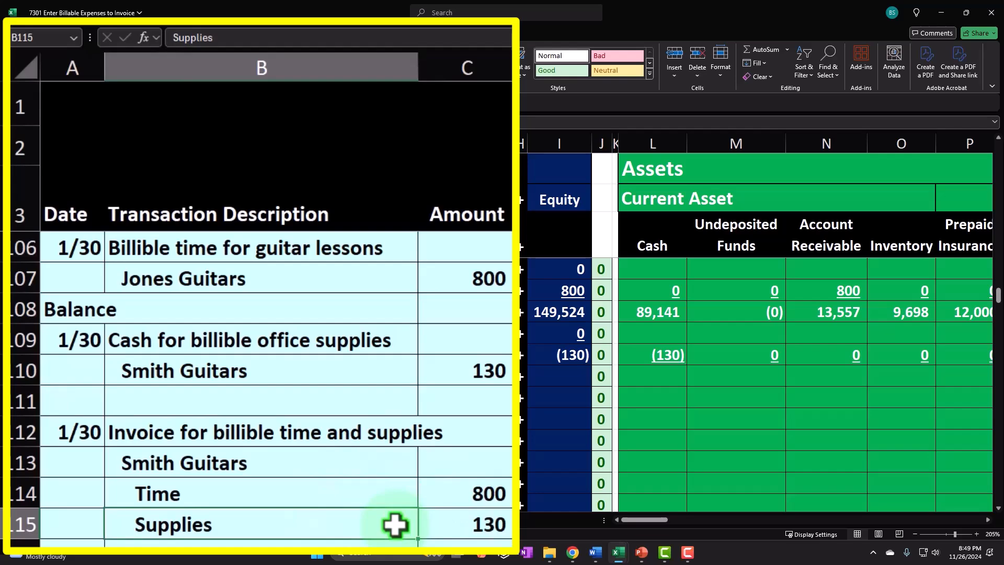
key("Right")
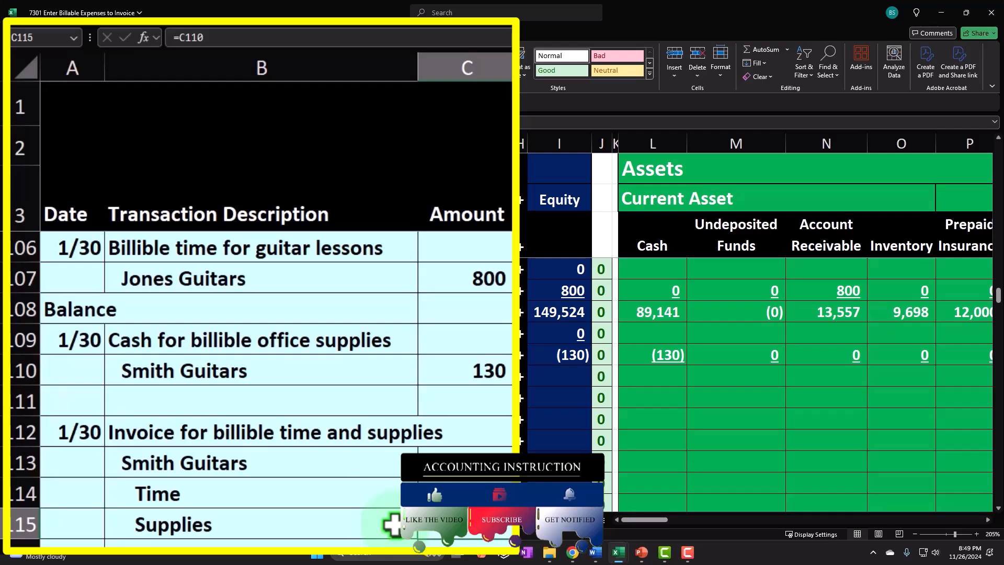
key("Up")
key("Right")
key("Right")
key("Right")
key("Right")
key("Right")
key("Right")
key("Right")
key("Right")
key("Right")
key("Right")
key("Right")
key("Right")
key("Right")
key("Right")
key("Right")
key("Right")
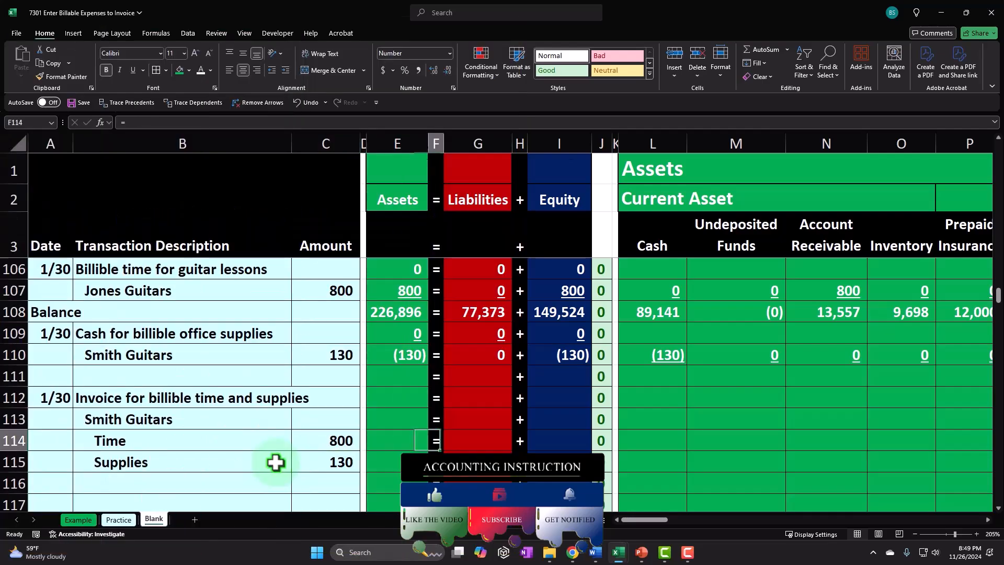
key("Right")
key("Right")
key("Right")
key("Right")
key("Right")
key("Right")
key("Right")
key("Right")
key("Right")
key("Right")
key("Right")
key("Right")
key("Right")
key("Right")
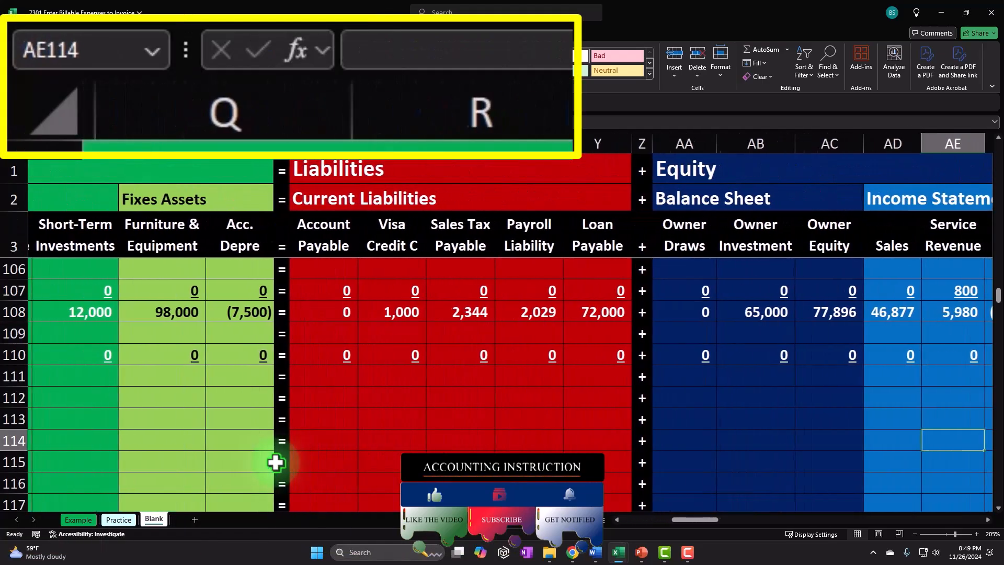
key("Left")
key("Left")
key("Left")
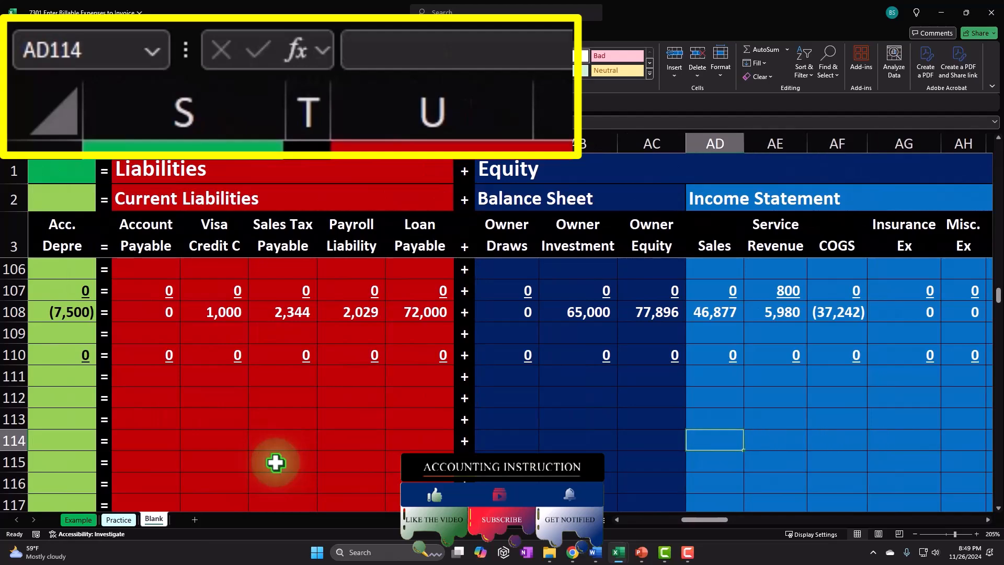
type("=")
key("Left")
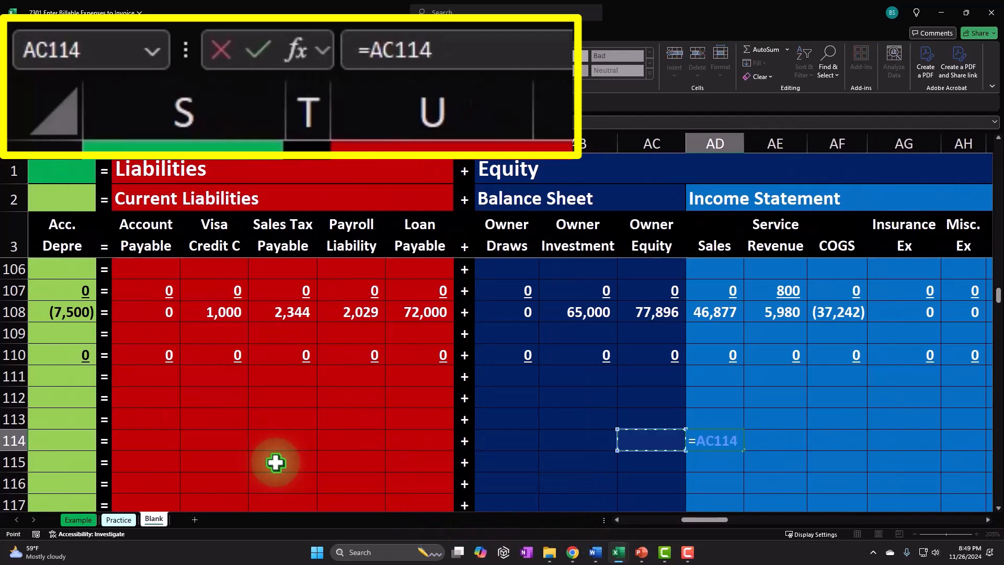
key("Left")
key("Left")
key("Left")
key("Left")
key("Left")
key("Left")
key("Left")
key("Left")
key("Left")
key("Left")
key("Left")
key("Left")
key("Left")
key("Left")
key("Left")
key("Left")
key("Left")
key("Left")
key("Left")
key("Left")
key("Escape")
Set the Time row's Service Revenue cell to equal the Time amount.
key("Right")
key("Right")
key("Left")
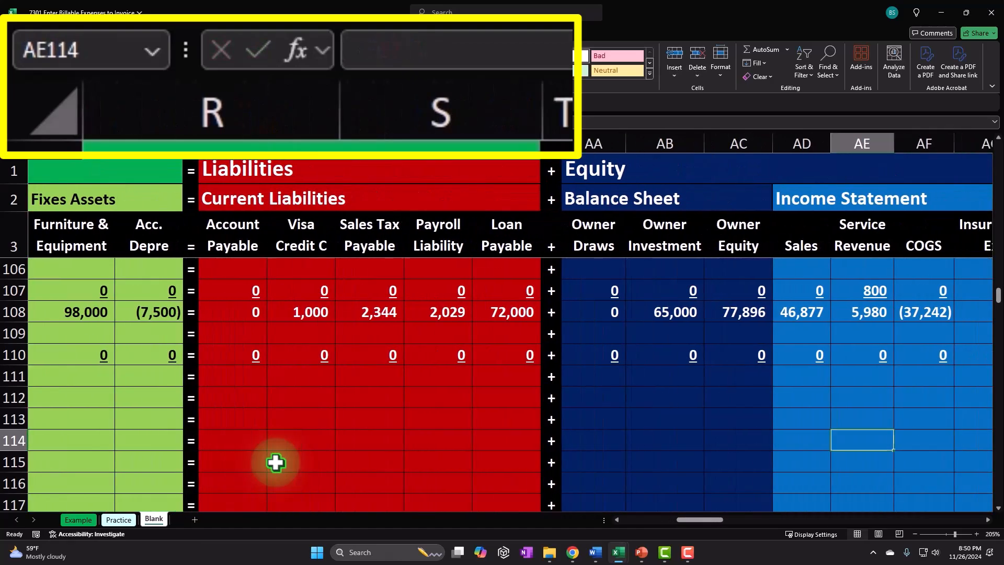
type("=")
key("Left")
key("Left")
key("Left")
key("Left")
key("Left")
key("Left")
key("Left")
key("Left")
key("Left")
key("Left")
key("Left")
key("Left")
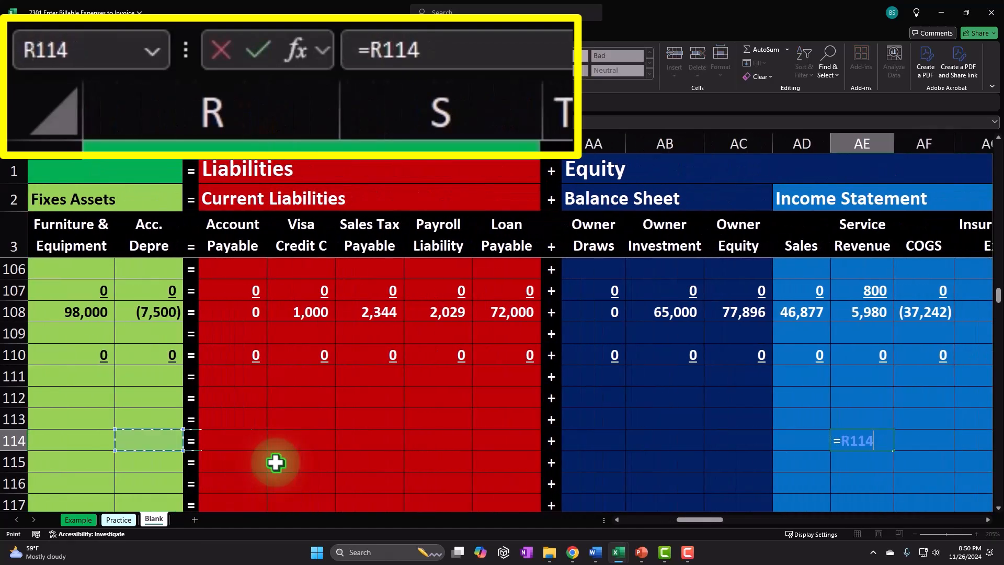
key("Left")
key("Left")
key("Left")
key("Left")
key("Left")
key("Left")
key("Left")
key("Left")
key("Left")
key("Left")
key("Left")
key("Left")
key("Left")
key("Left")
key("Left")
key("Left")
key("Left")
key("Left")
key("Right")
key("Right")
key("Return")
Link the Accounts Receivable cells in the Time and Supplies rows to their respective amounts.
key("Up")
key("Left")
key("Left")
key("Left")
key("Left")
key("Left")
key("Left")
key("Left")
key("Left")
key("Left")
key("Left")
key("Left")
key("Left")
key("Left")
key("Left")
key("Left")
key("Left")
key("Left")
key("Left")
key("Left")
key("Left")
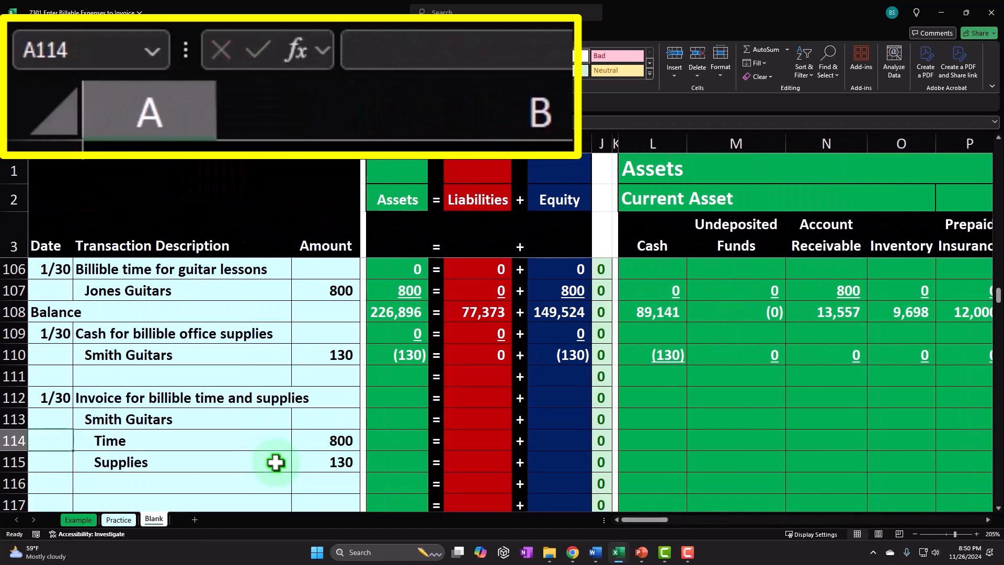
key("Right")
key("Right")
key("Right")
key("Right")
key("Right")
key("Right")
key("Right")
key("Right")
key("Right")
key("Right")
key("Right")
key("Right")
key("Right")
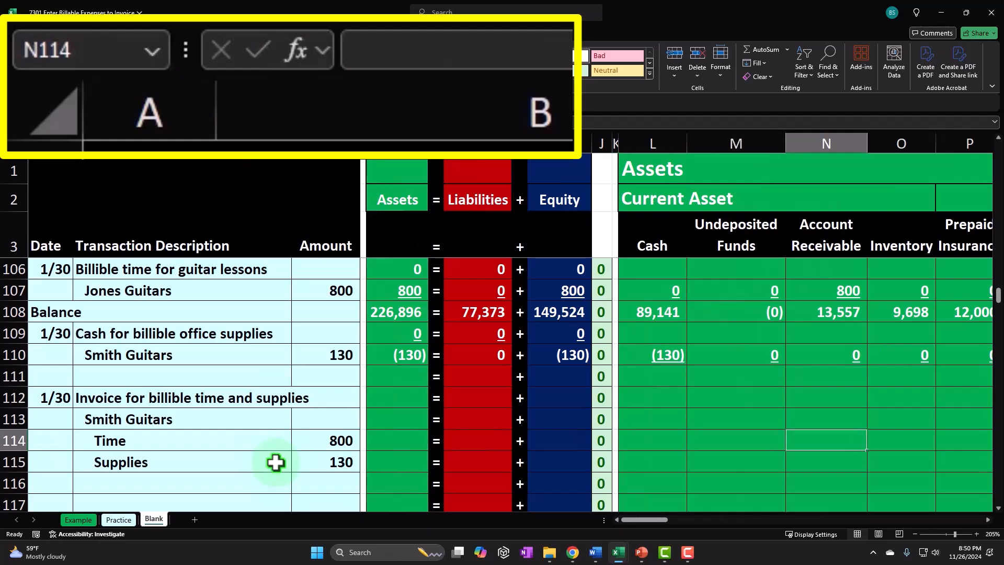
type("=")
key("Left")
key("Left")
key("Left")
key("Left")
key("Left")
key("Left")
key("Left")
key("Left")
key("Left")
key("Left")
key("Return")
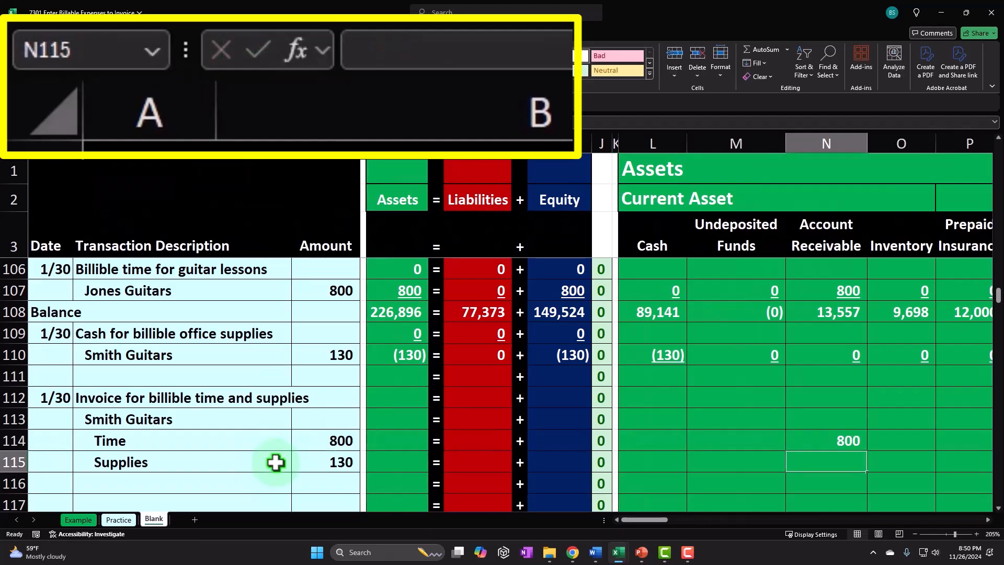
type("=")
key("Left")
key("Left")
key("Left")
key("Left")
key("Left")
key("Left")
key("Left")
key("Left")
key("Left")
key("Left")
key("Left")
key("Return")
key("Up")
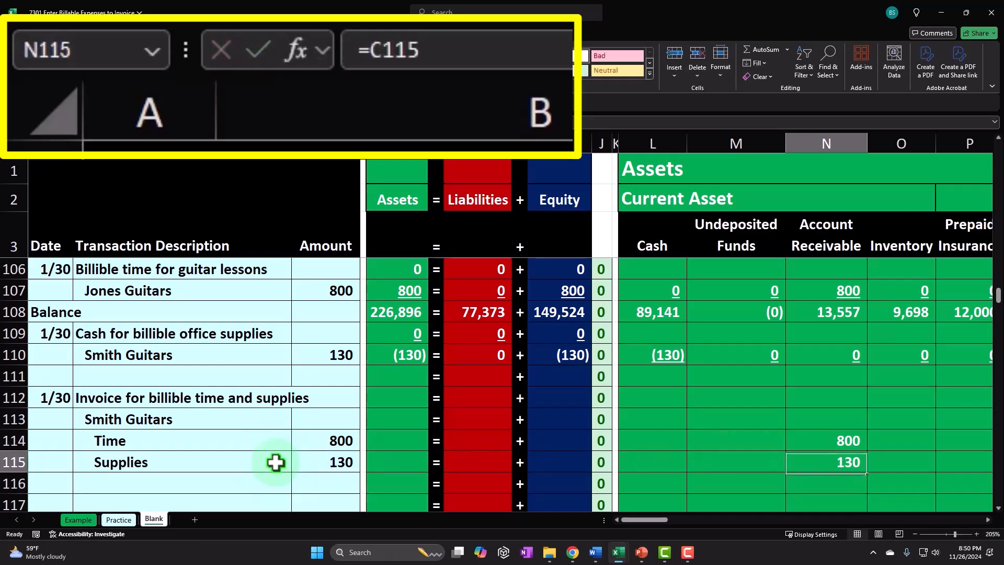
Set the Supplies row's Office Supplies cell to equal the Supplies amount.
key("Right")
key("Right")
key("Right")
key("Right")
key("Right")
key("Right")
key("Right")
key("Right")
key("Right")
key("Right")
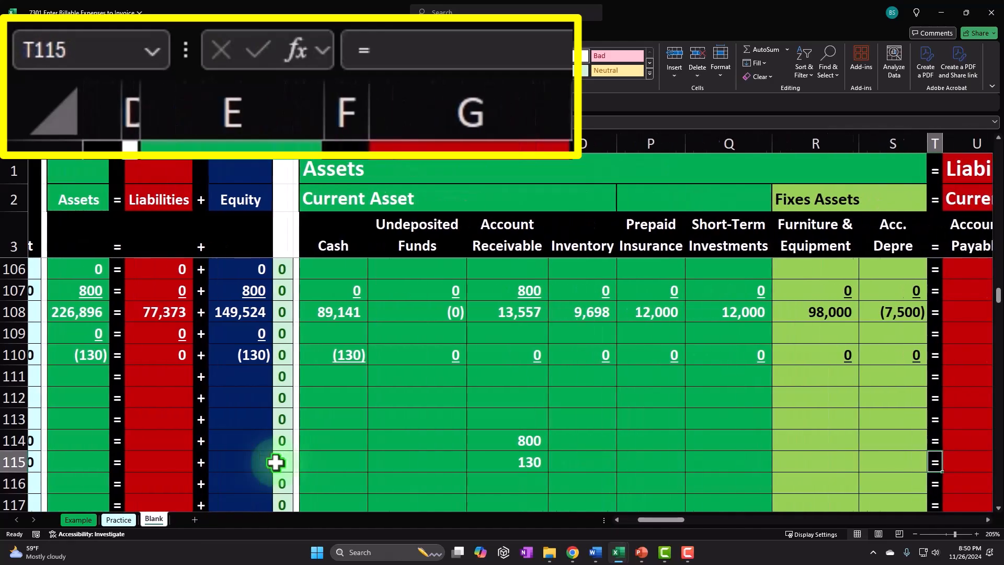
key("Right")
key("Right")
key("Right")
key("Right")
key("Right")
key("Right")
key("Right")
key("Right")
key("Right")
key("Right")
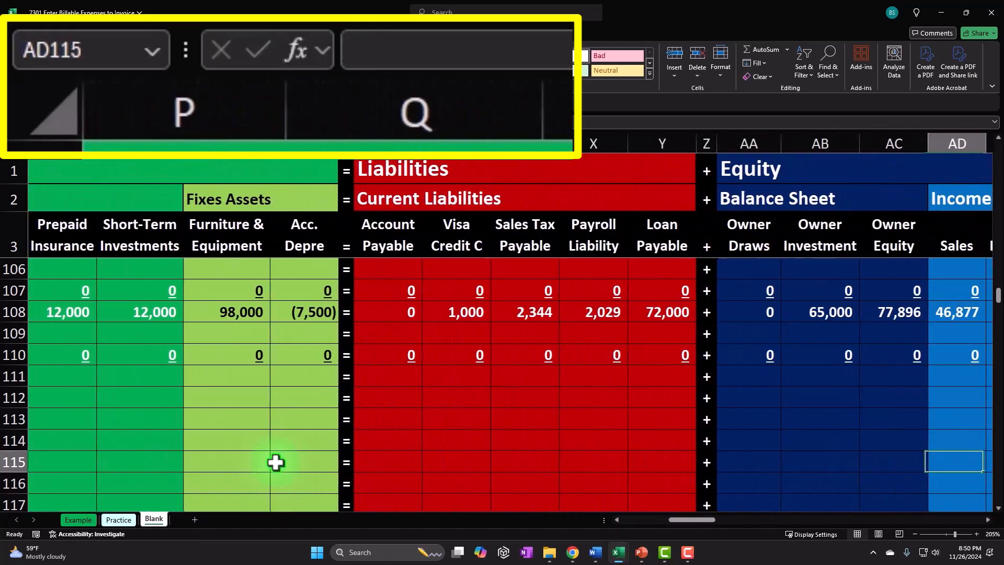
key("Right")
key("Right")
key("Right")
key("Right")
key("Right")
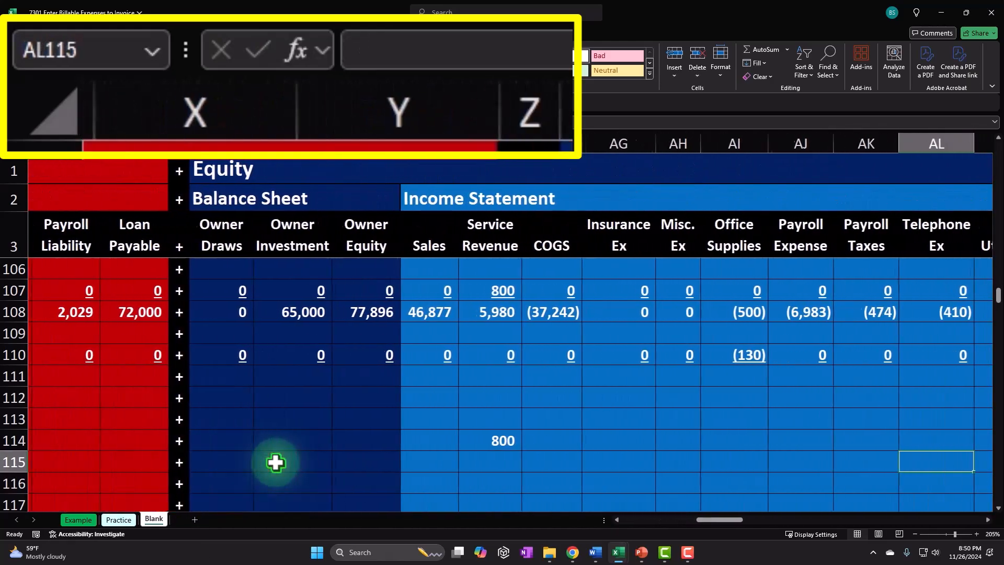
key("Left")
key("Left")
key("Left")
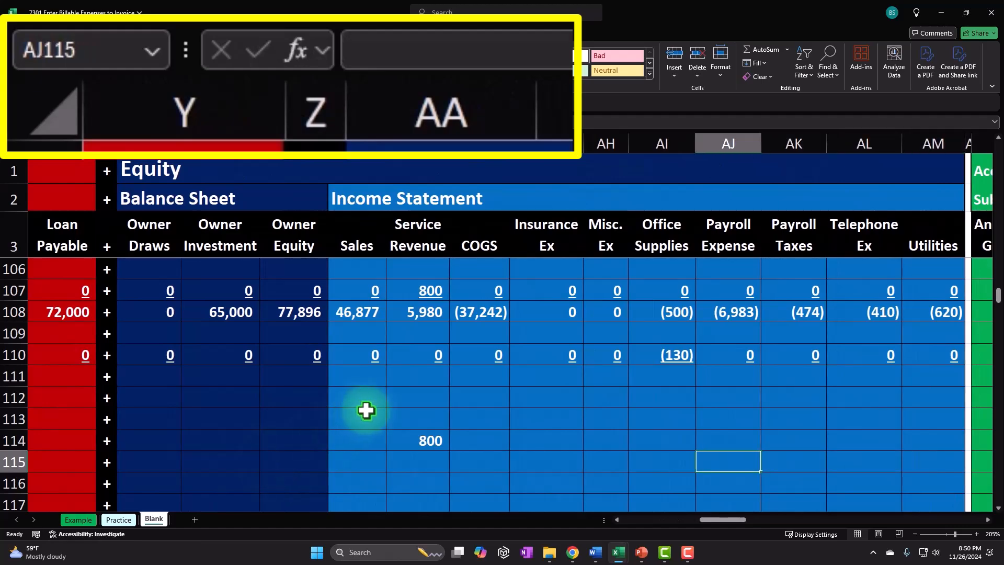
key("Left")
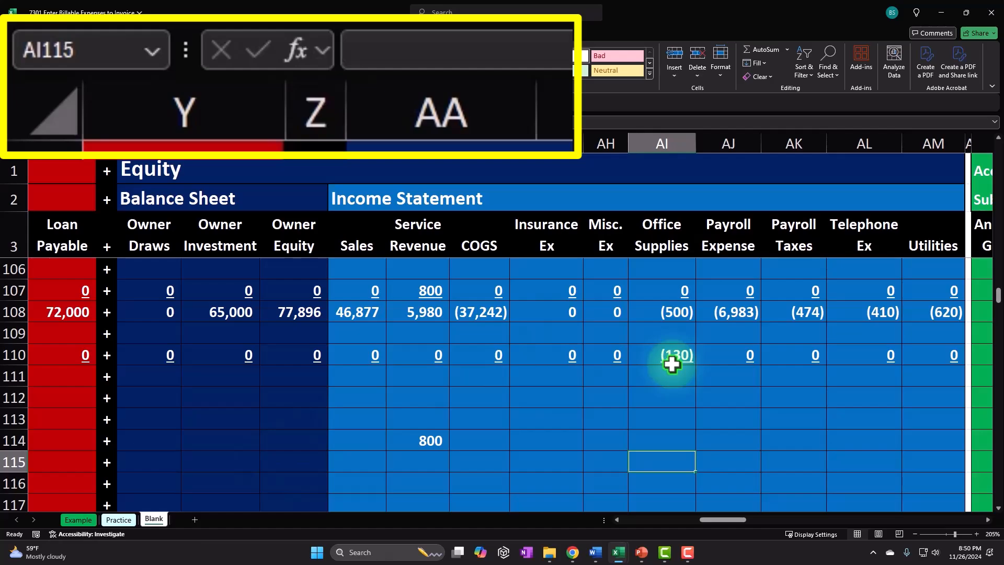
type("=")
key("Left")
key("Left")
key("Left")
key("Left")
key("Left")
key("Left")
key("Left")
key("Left")
key("Left")
key("Left")
key("Left")
key("Left")
key("Left")
key("Left")
key("Left")
key("Left")
key("Left")
key("Left")
key("Left")
key("Left")
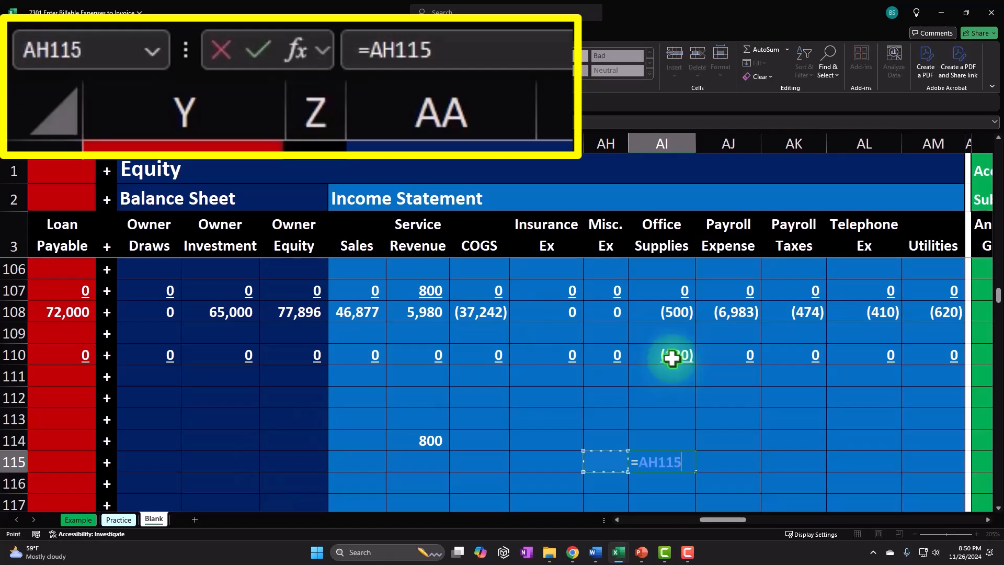
key("Right")
key("Right")
key("Return")
Compare the Office Supplies entries of the cash purchase and the invoice with the Service Revenue entry.
key("Right")
key("Right")
key("Right")
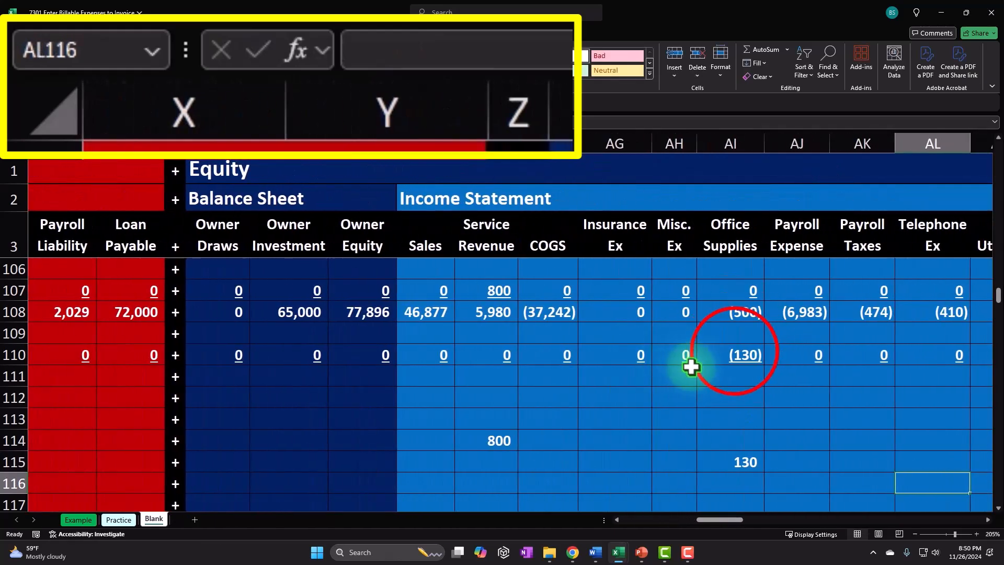
left_click_drag(733, 351, 738, 456)
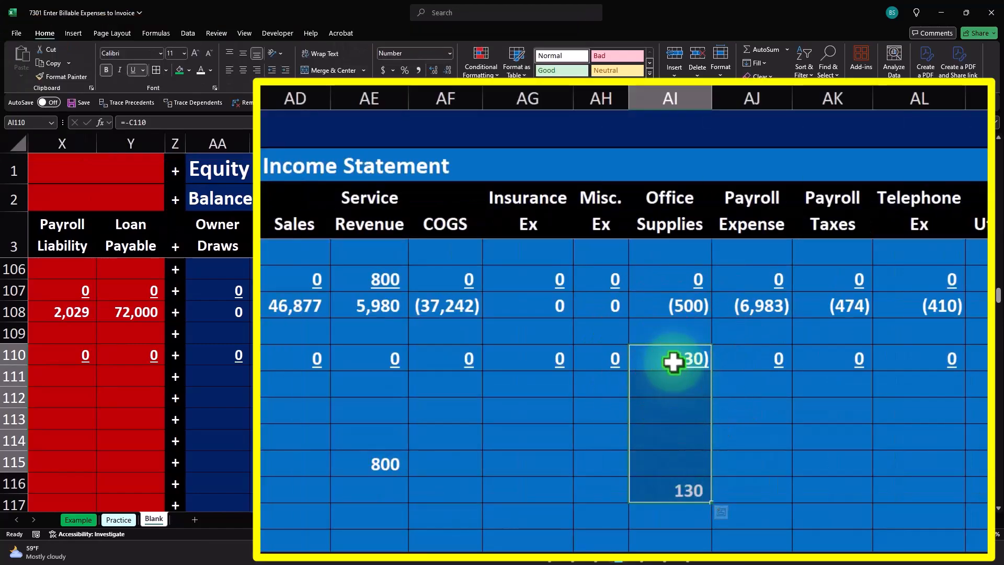
left_click(672, 362)
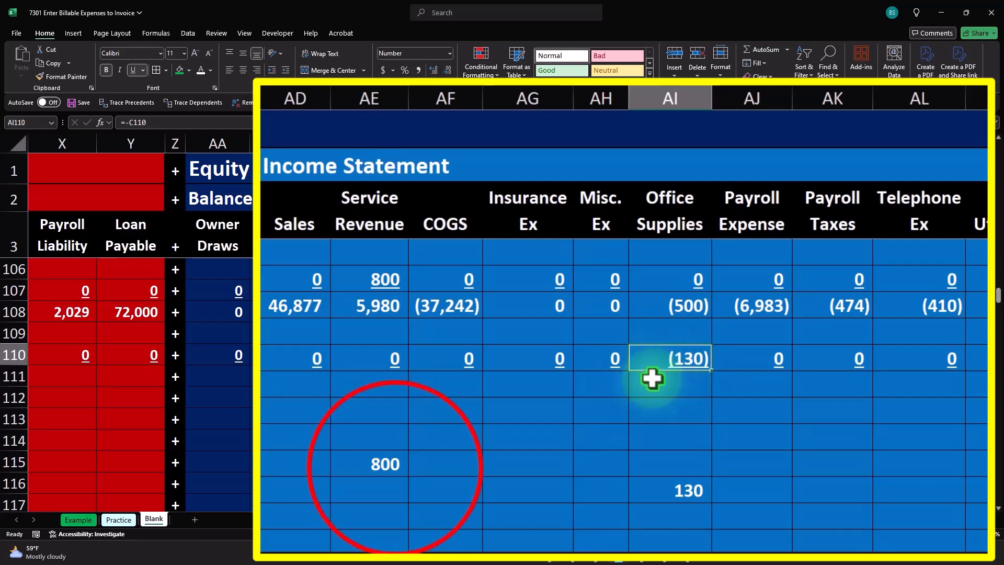
left_click(395, 468)
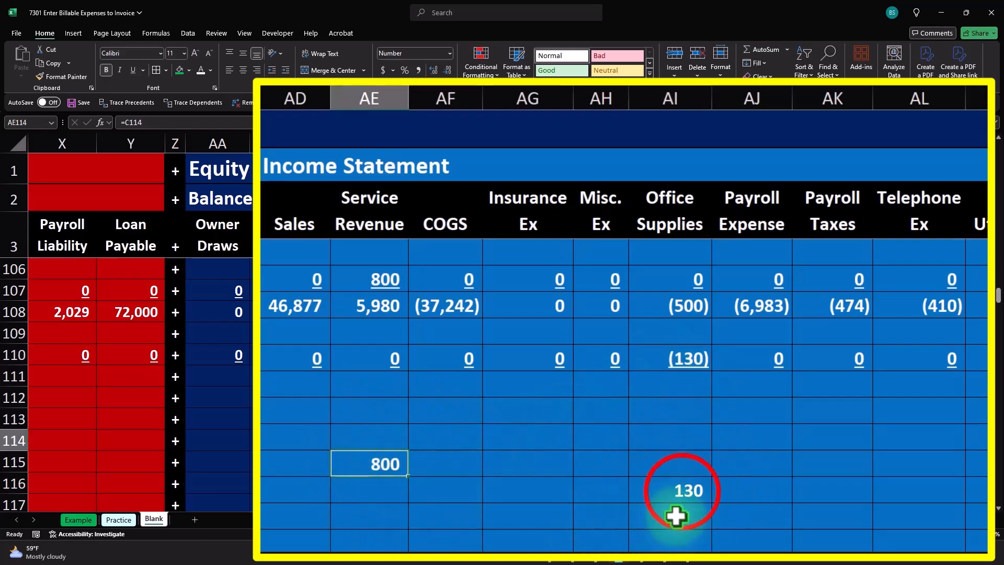
left_click(683, 492)
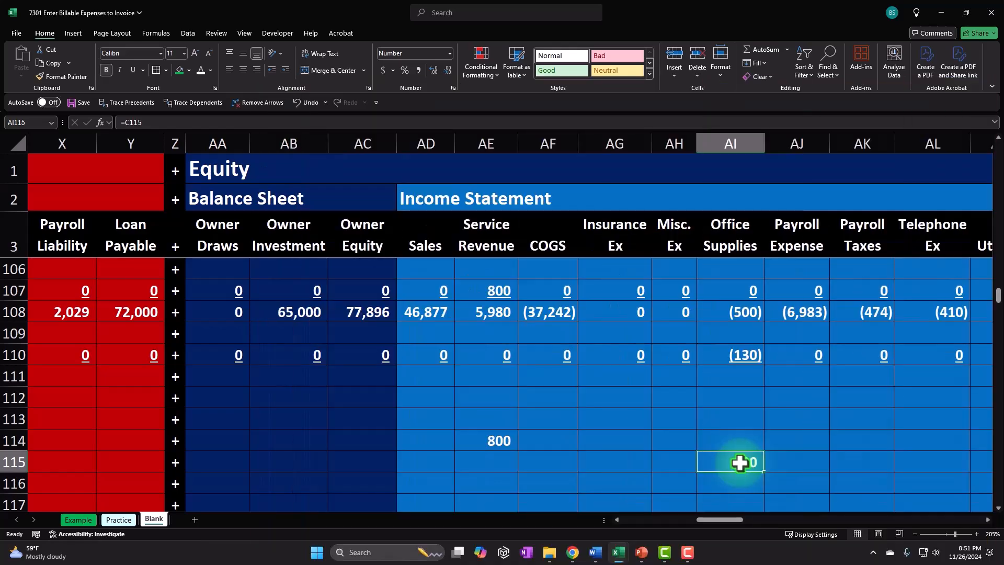
Enter 0 in the Time row's Cash cell.
key("Up")
key("Left")
key("Left")
key("Left")
key("Left")
key("Left")
key("Left")
key("Left")
key("Left")
key("Left")
key("Left")
key("Left")
key("Left")
key("Left")
key("Left")
key("Left")
key("Left")
key("Left")
key("Left")
key("Left")
key("Left")
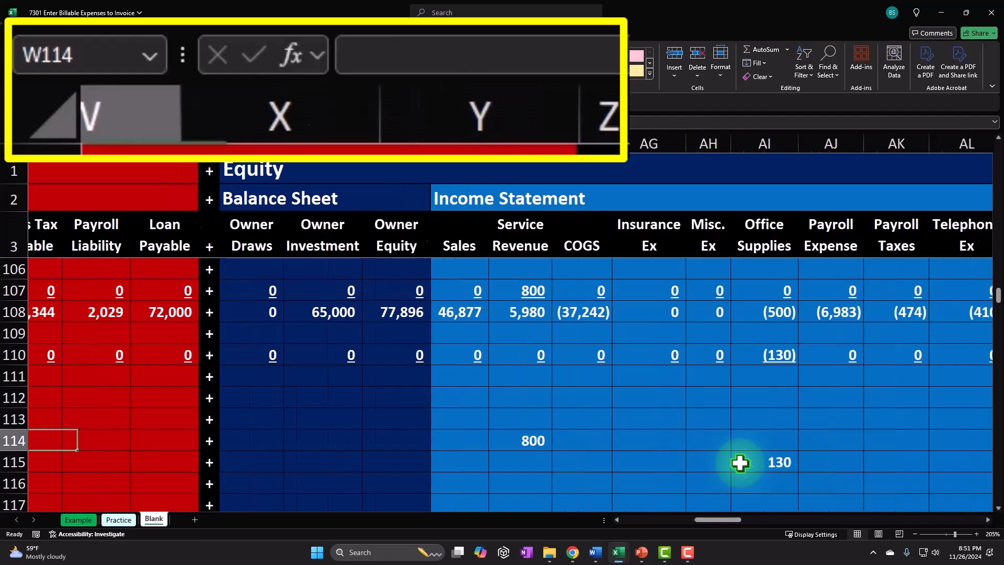
key("Right")
key("Right")
key("Right")
key("Right")
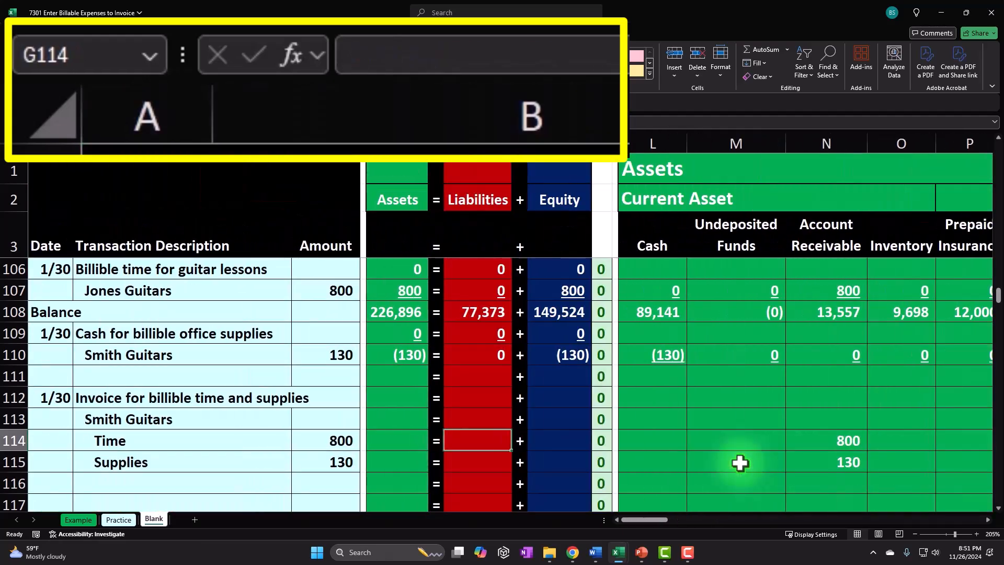
key("Right")
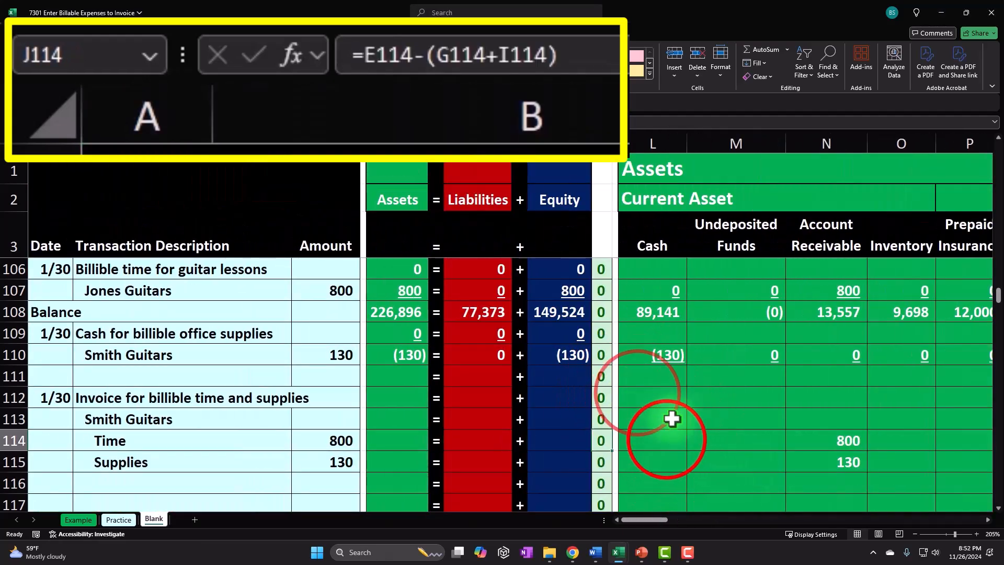
key("Right")
key("Right")
type("0")
key("Right")
Enter 0 in every remaining account column of the Time row through the income statement accounts.
type("0")
key("Right")
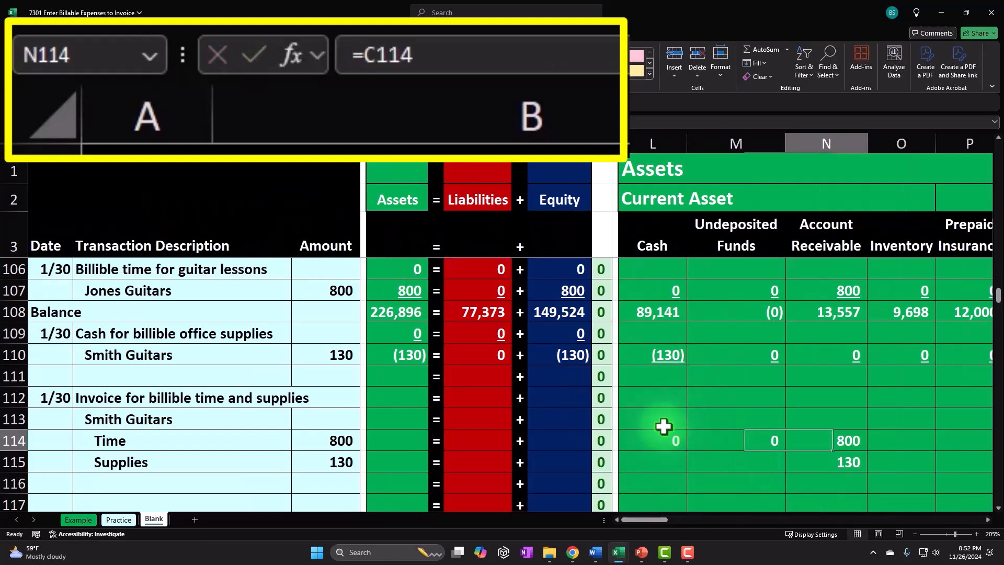
key("Right")
type("0")
key("Right")
type("0")
key("Right")
type("0")
key("Right")
type("0")
key("Right")
type("0")
key("Right")
type("0")
key("Right")
type("0")
key("Right")
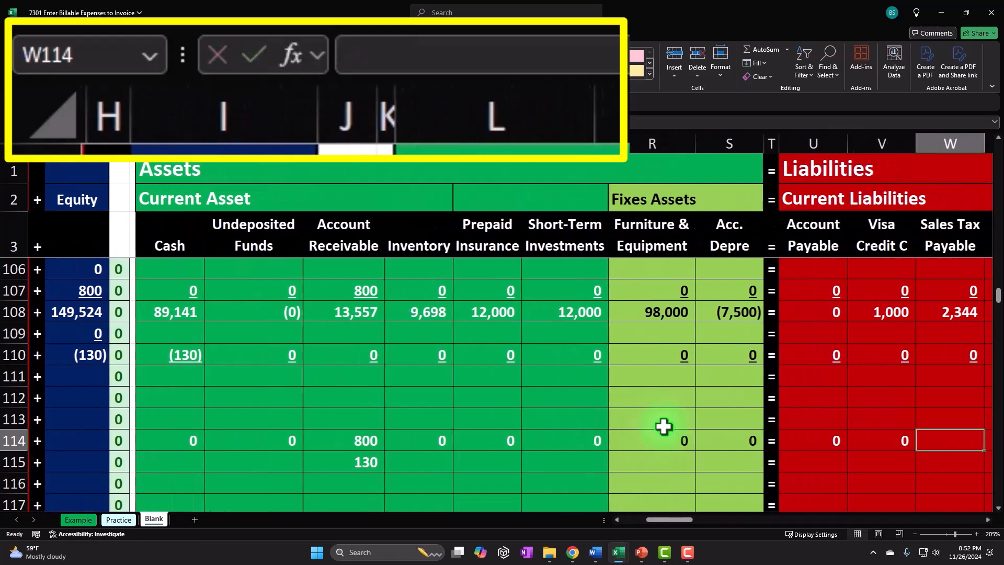
type("0")
key("Right")
type("0")
key("Right")
type("0")
key("Right")
key("Right")
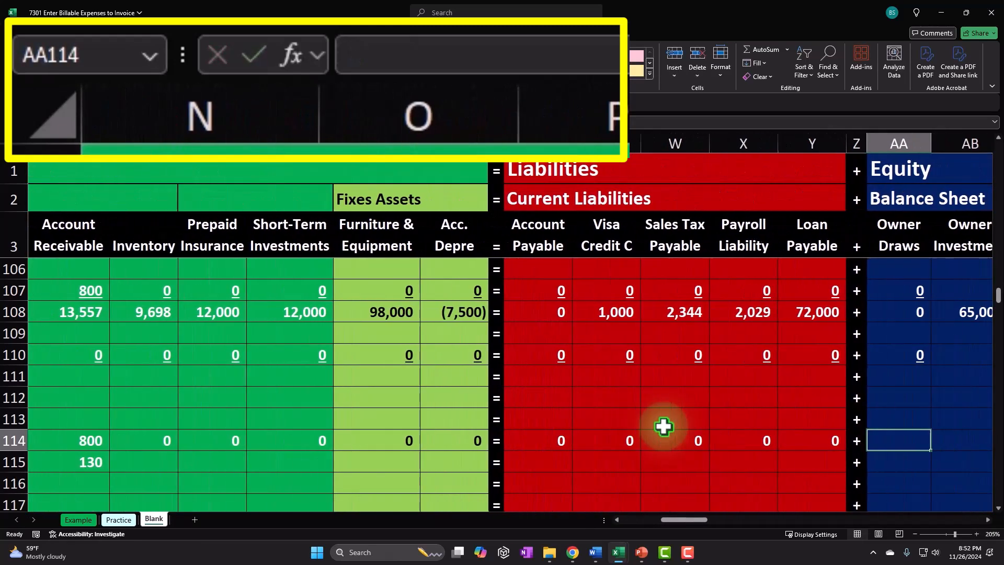
type("0")
key("Right")
type("0")
key("Right")
type("00")
key("Right")
key("Right")
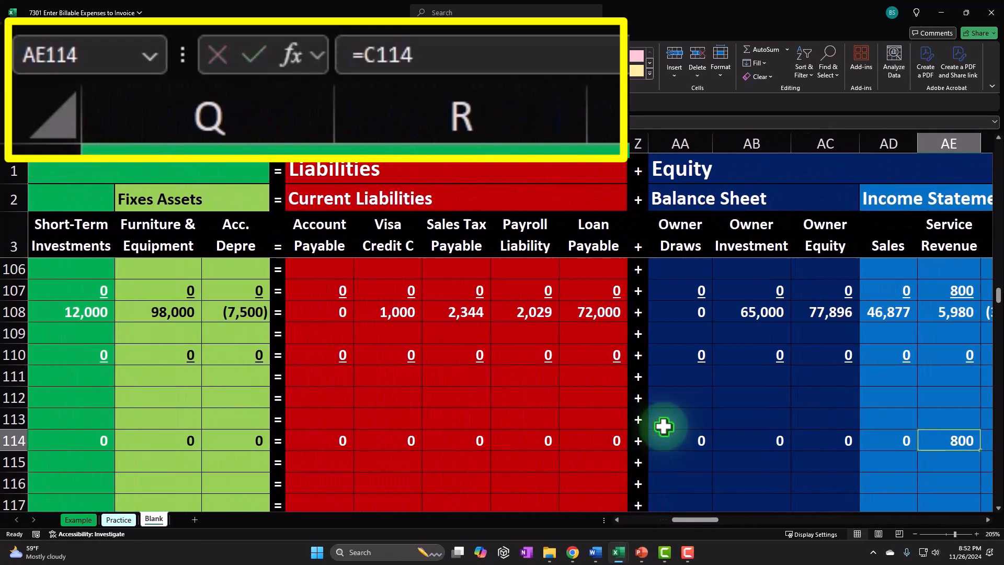
type("0")
key("Right")
type("0")
key("Right")
type("0")
key("Right")
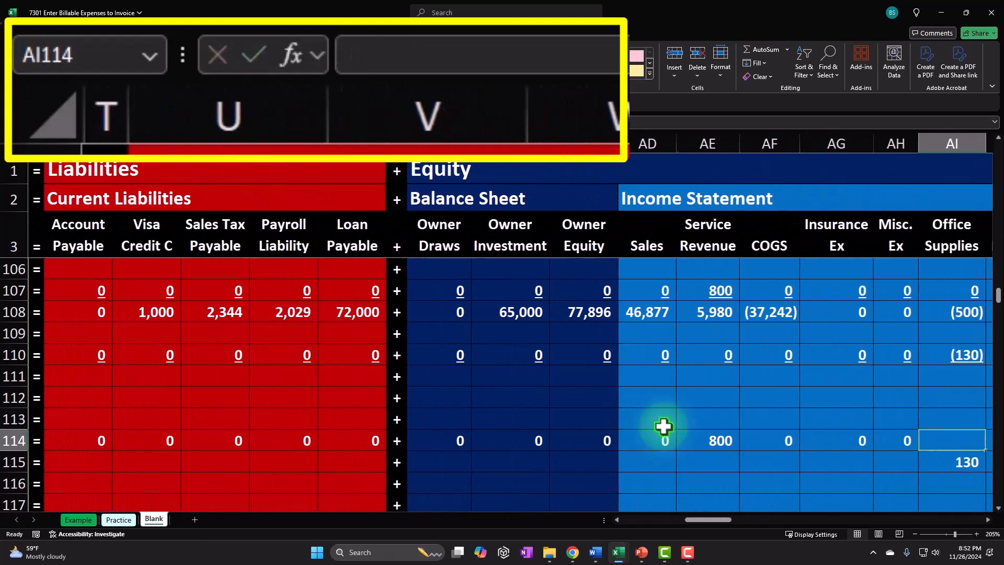
type("0")
key("Right")
type("0")
key("Right")
type("0")
Enter 0 in every remaining account column of the Supplies row across assets, liabilities and equity.
key("Right")
key("0")
key("Right")
type("0")
key("Right")
type("0")
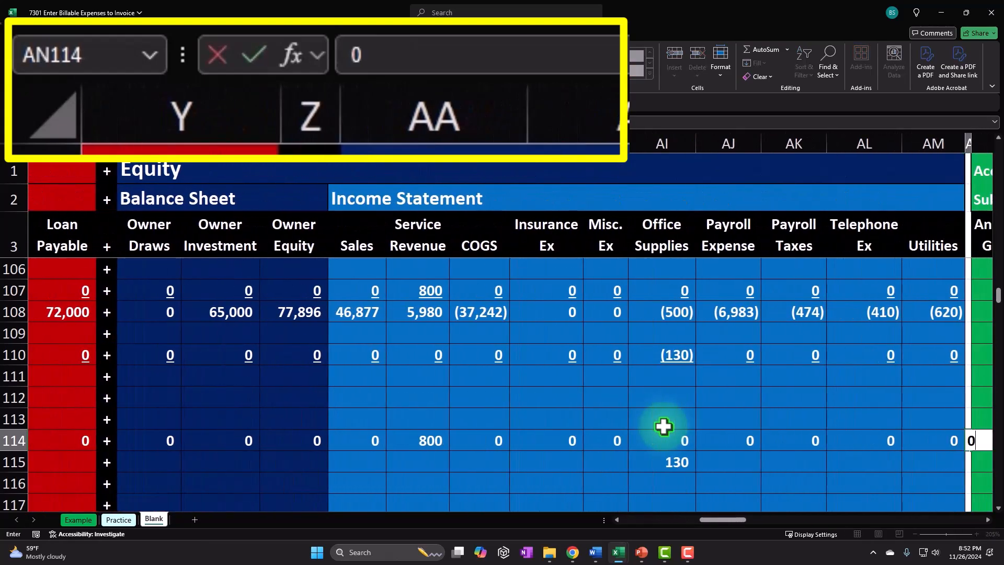
left_click_drag(699, 521, 633, 523)
left_click(661, 460)
key("Right")
type("0")
key("Right")
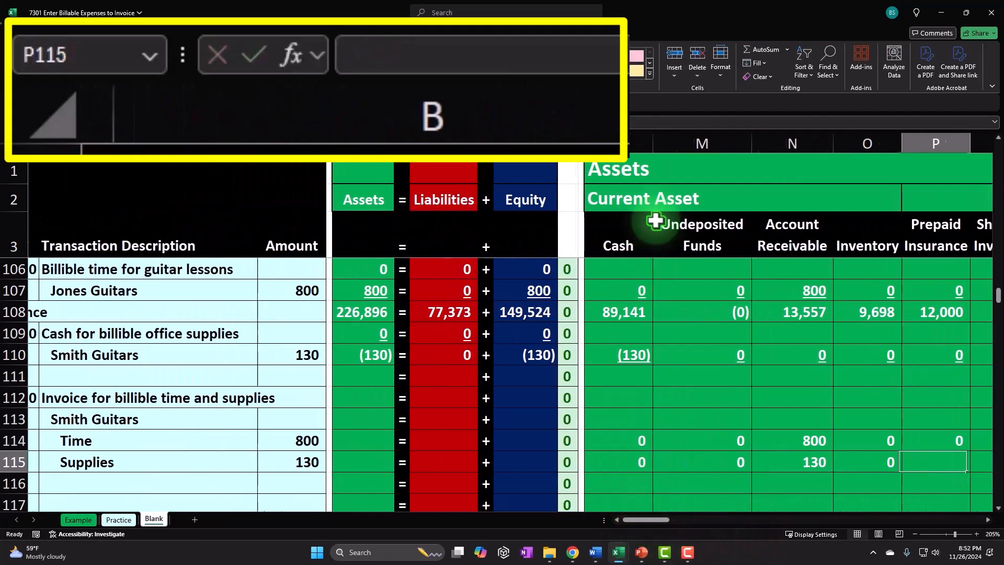
type("0")
key("Right")
type("0")
key("Right")
key("Right")
type("0")
key("Right")
type("0")
key("Right")
type("0")
key("Right")
type("0")
key("Right")
type("0")
key("Right")
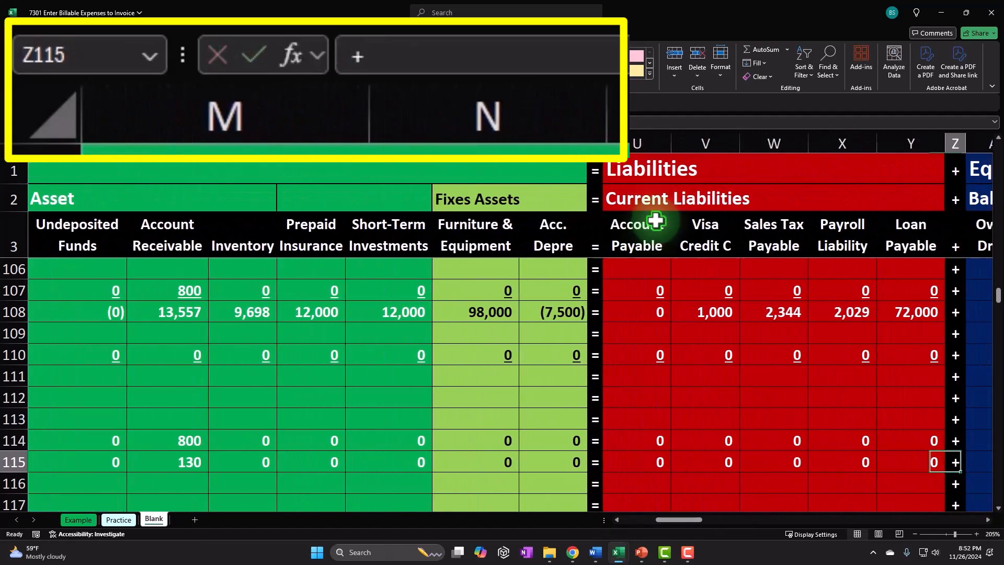
key("Right")
type("0")
key("Right")
type("0")
key("Right")
type("0")
key("Right")
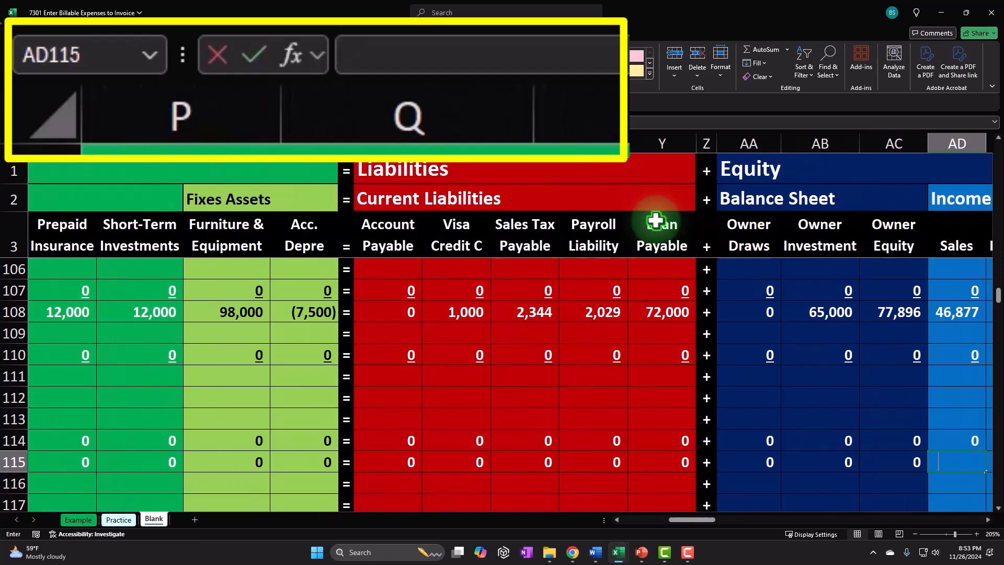
type("0")
key("Right")
key("Right")
type("0")
key("Right")
type("0")
key("Right")
type("0")
key("Right")
key("Right")
type("0")
key("Right")
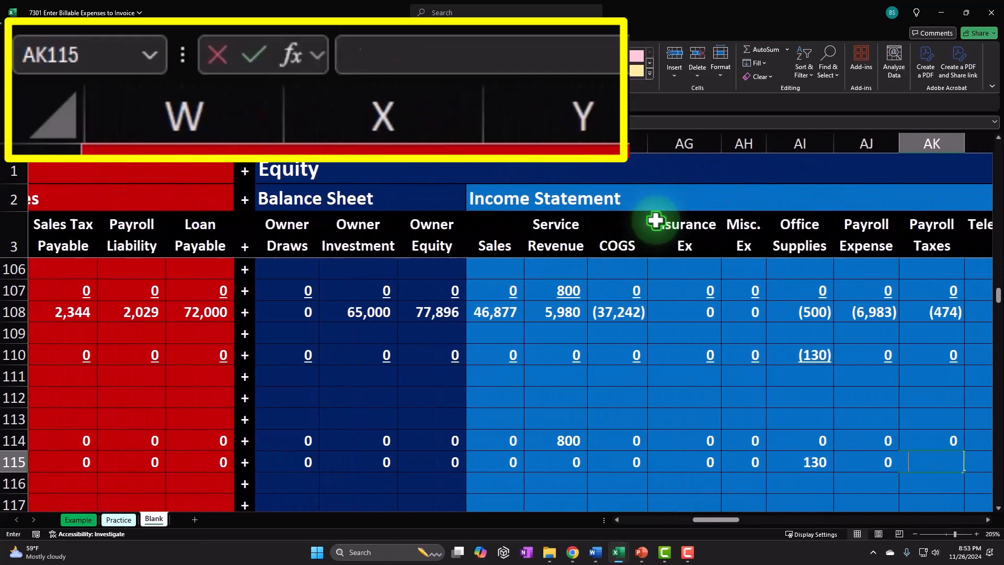
type("0")
key("Right")
type("0")
key("Right")
type("0")
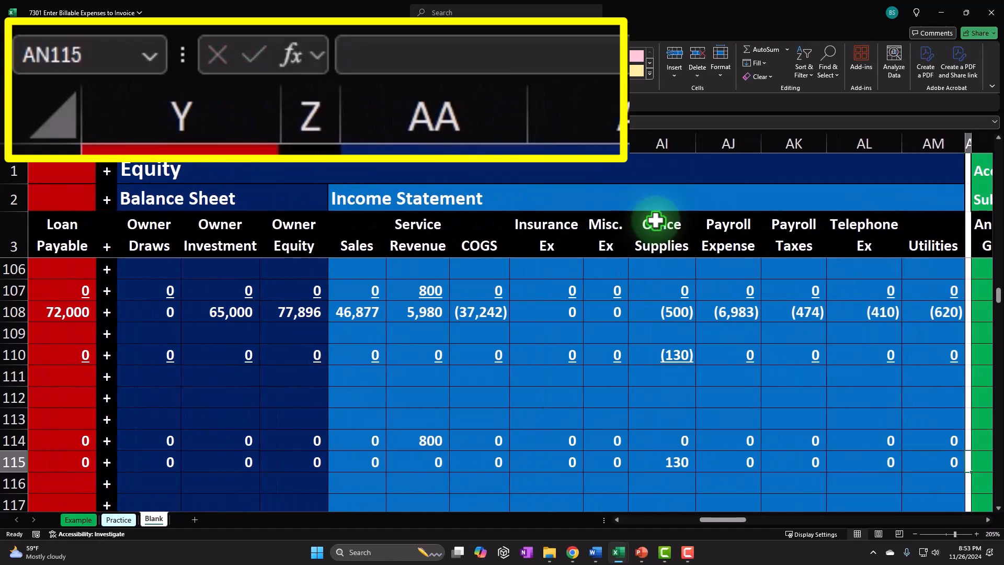
Underline the Supplies row's entries across all account columns to close the invoice transaction.
left_click_drag(952, 463, 167, 450)
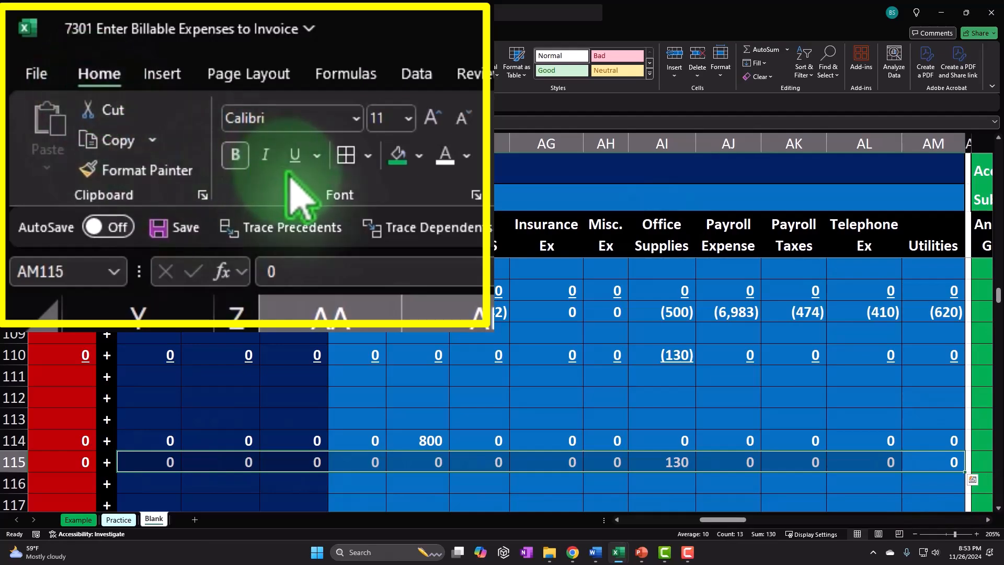
left_click(133, 70)
left_click_drag(77, 461, 315, 465)
left_click(133, 70)
left_click_drag(235, 460, 606, 466)
left_click(311, 164)
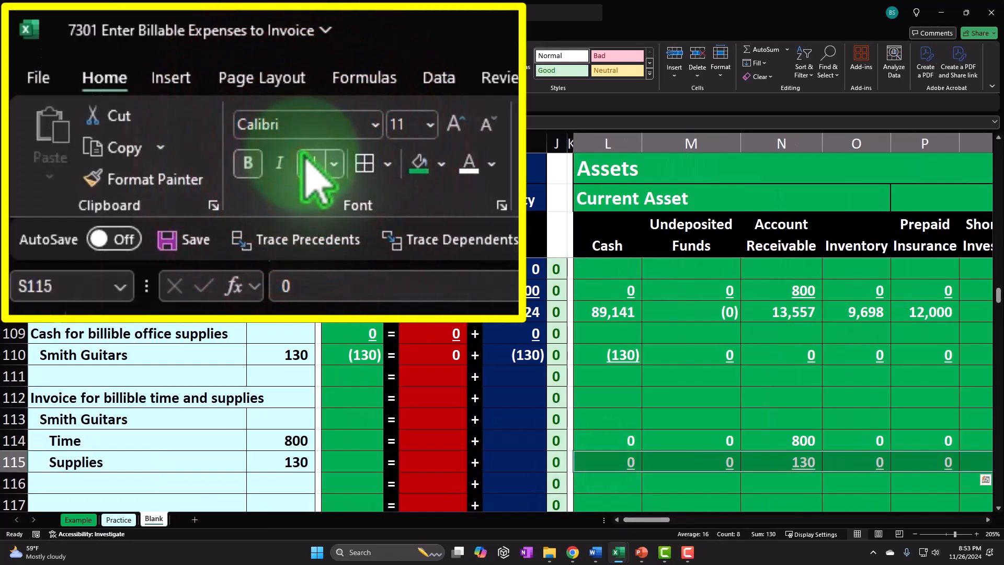
key("Down")
key("Left")
key("Left")
key("Left")
key("Left")
key("Left")
key("Left")
key("Left")
key("Left")
key("Left")
key("Left")
key("Left")
key("Left")
key("Left")
key("Left")
key("Left")
key("Left")
key("Left")
key("Left")
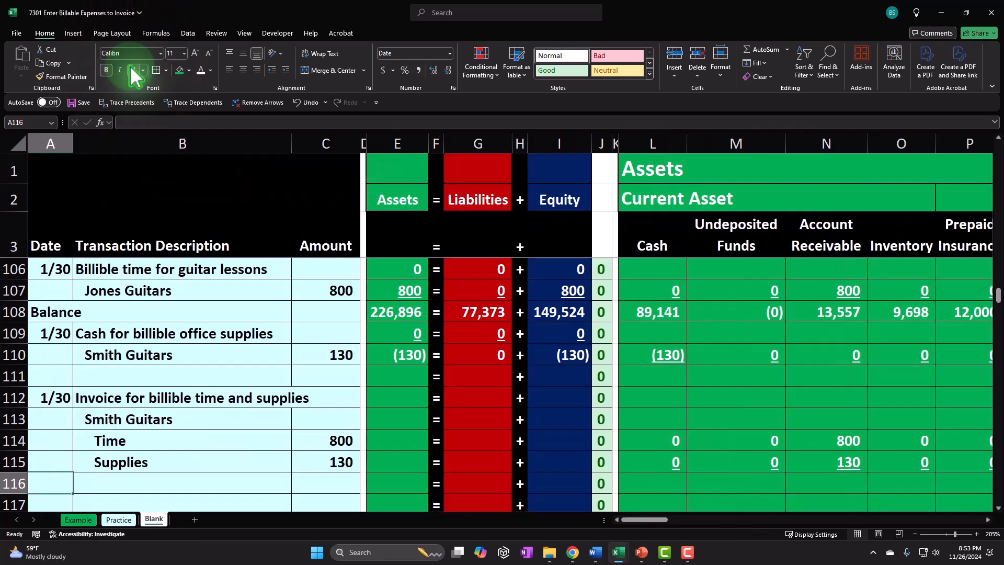
Fill the Assets, Liabilities, Equity and check formulas down from row 110 through the invoice rows.
left_click(407, 355)
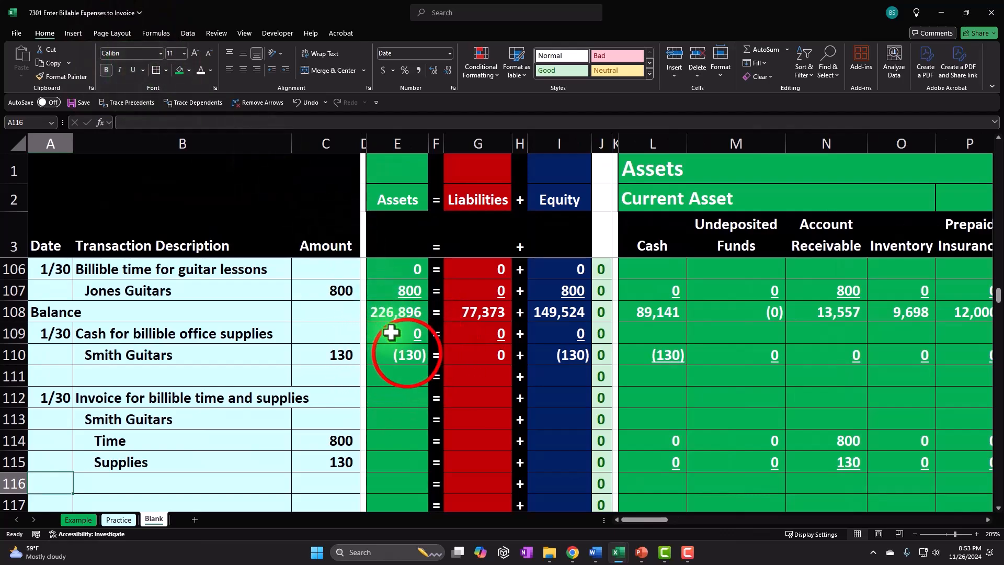
left_click_drag(462, 353, 451, 493)
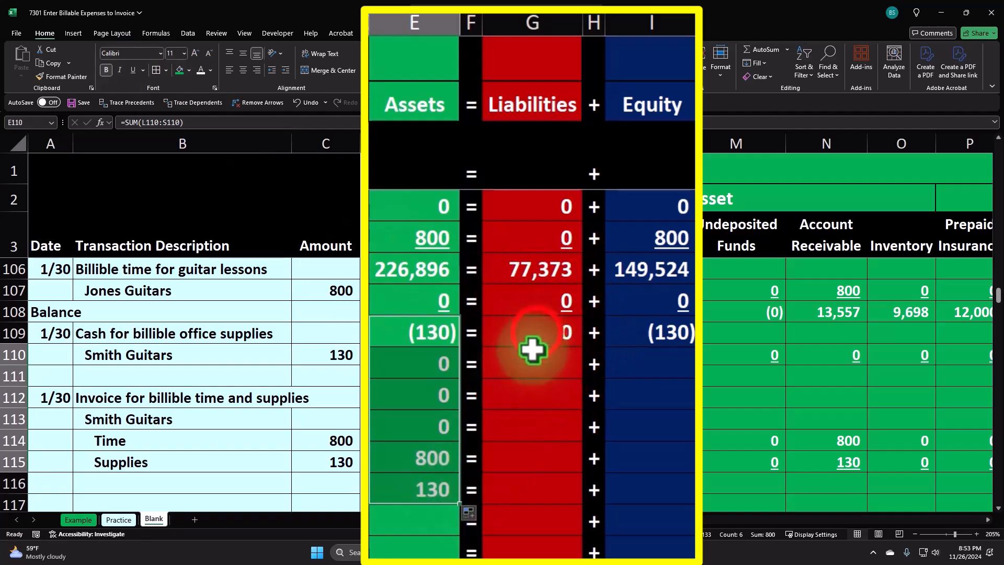
left_click(556, 336)
left_click_drag(582, 344, 580, 502)
left_click(678, 340)
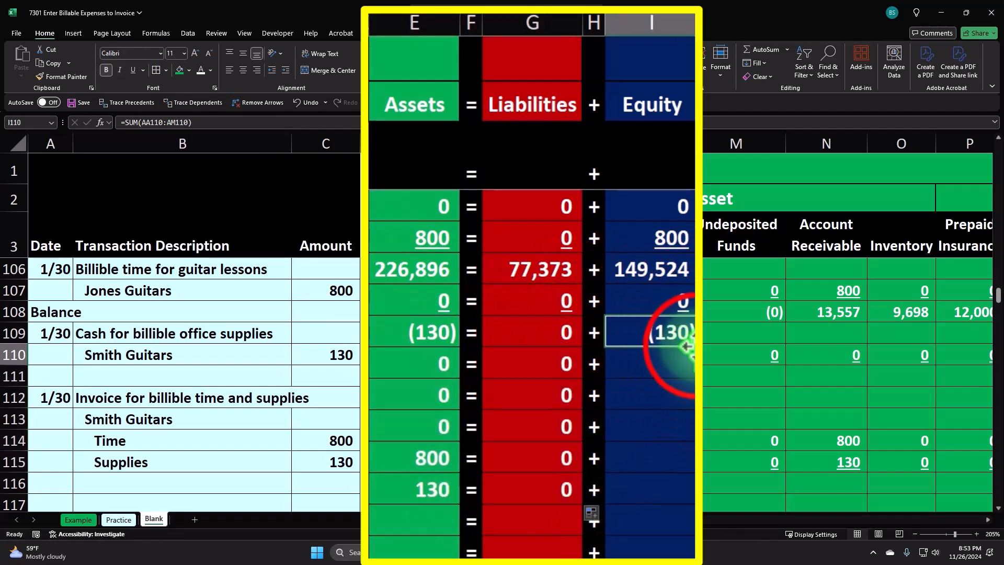
left_click_drag(691, 350, 691, 493)
left_click_drag(601, 440, 599, 458)
Label row 111 as Balance with a formula referencing the earlier Balance cell.
left_click(82, 519)
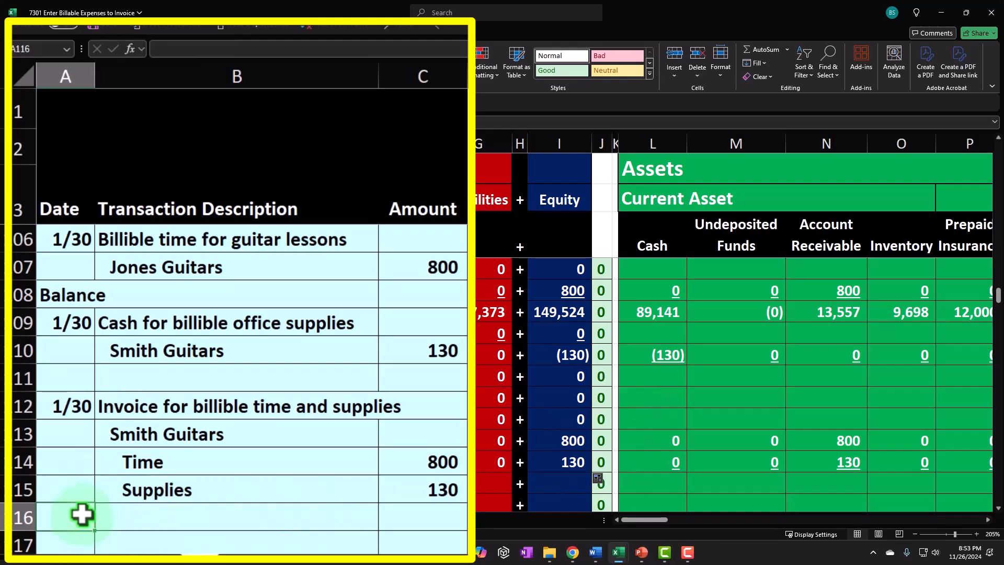
key("Up")
key("Up")
key("Up")
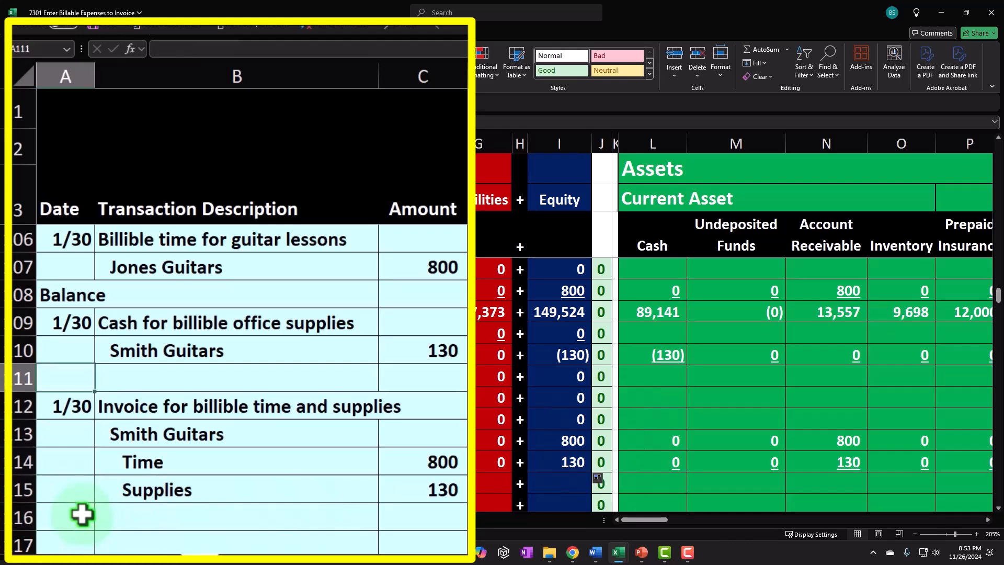
type("=")
key("Up")
key("Return")
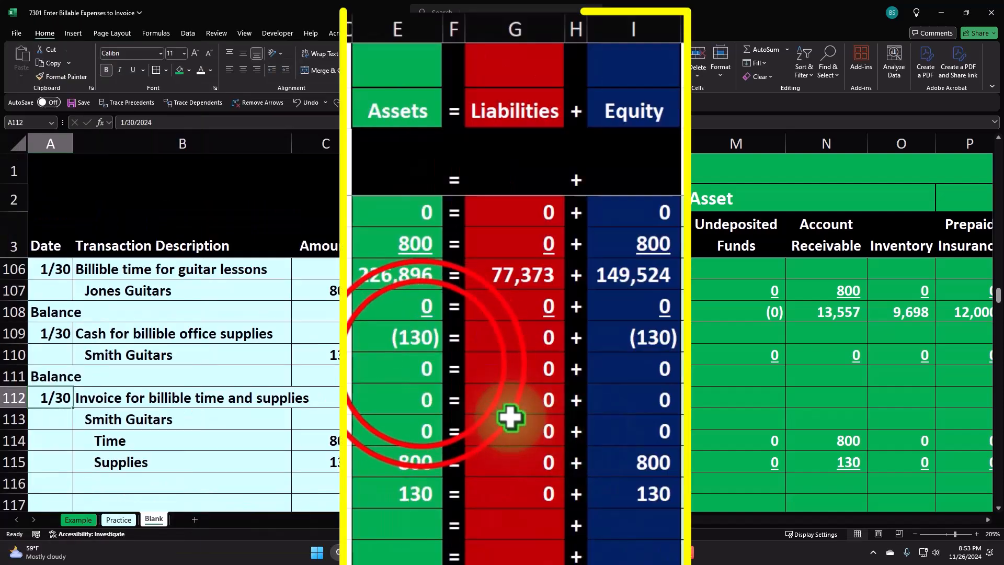
Add a Balance label in row 116 by referencing the earlier Balance cell in column A.
double_click(422, 368)
key("Return")
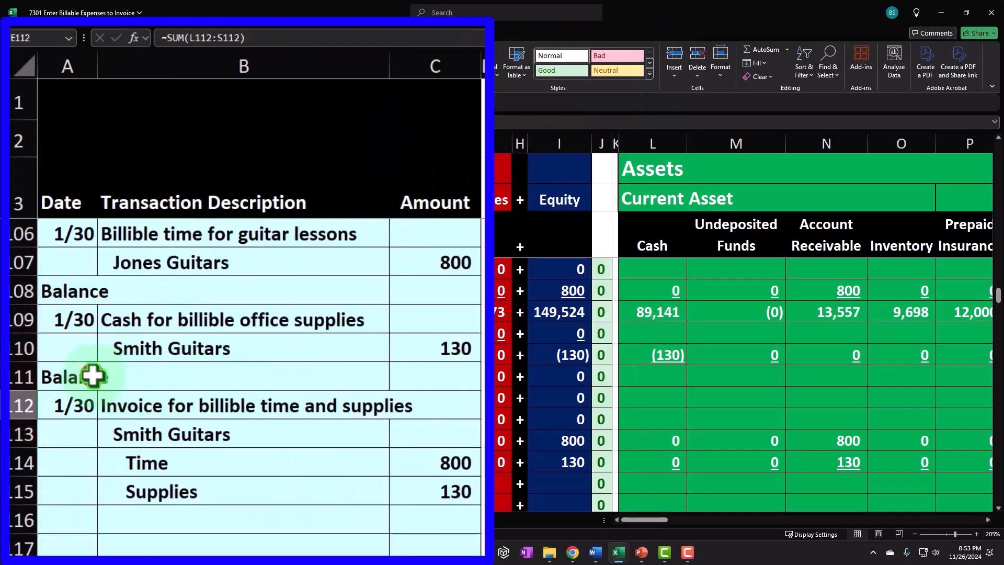
left_click(68, 376)
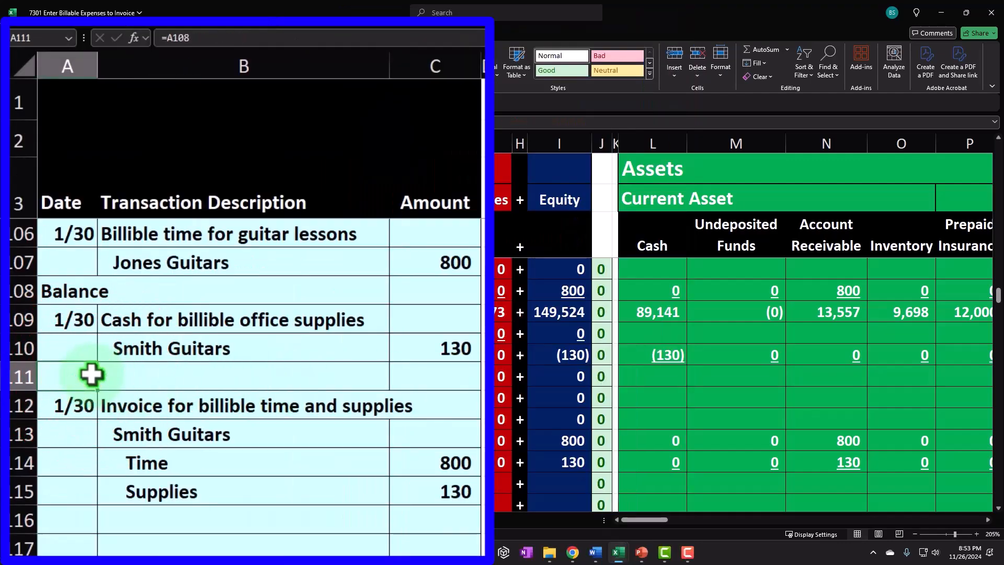
left_click(71, 522)
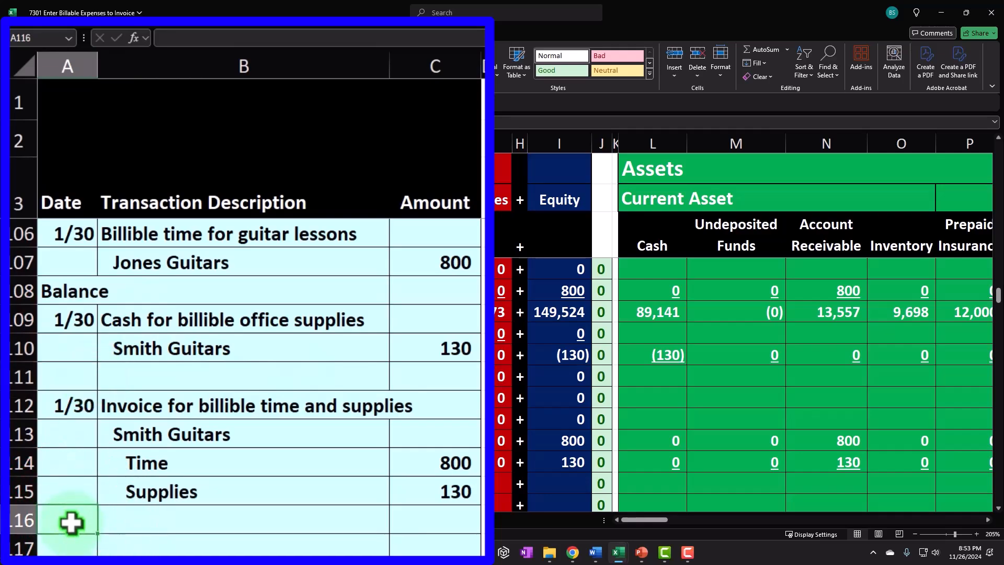
type("=")
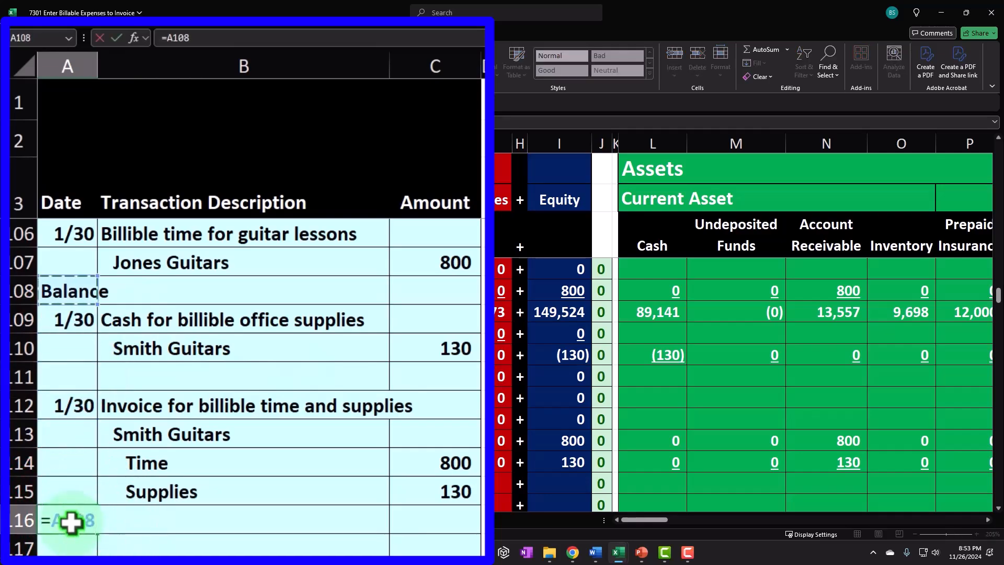
key("Return")
key("Up")
key("Right")
key("Right")
key("Right")
key("Right")
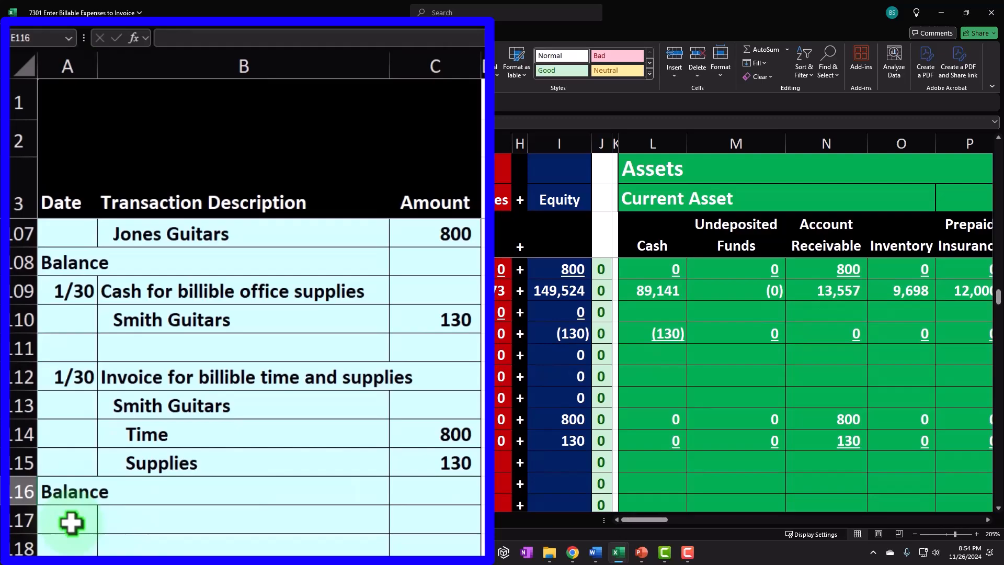
type("=")
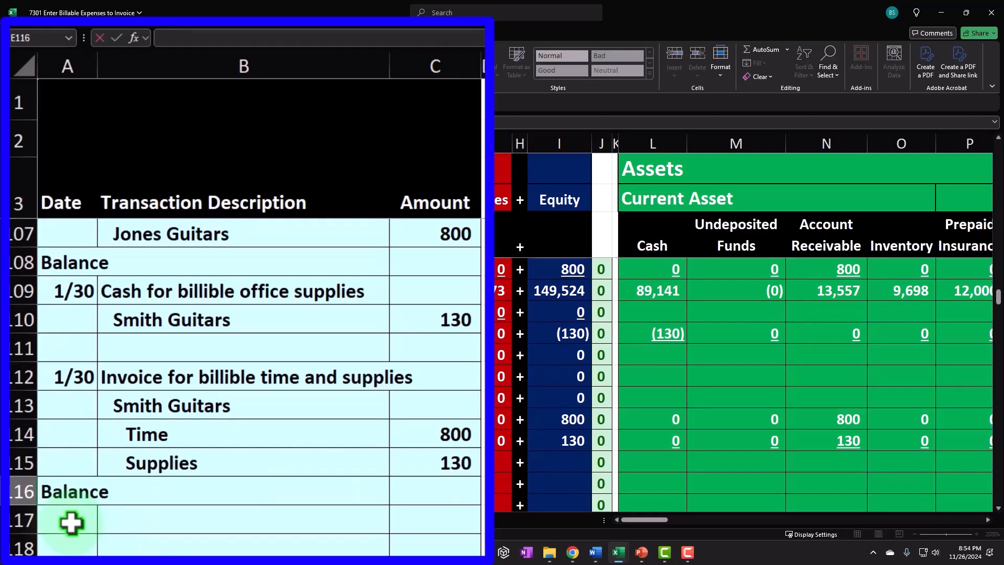
key("Return")
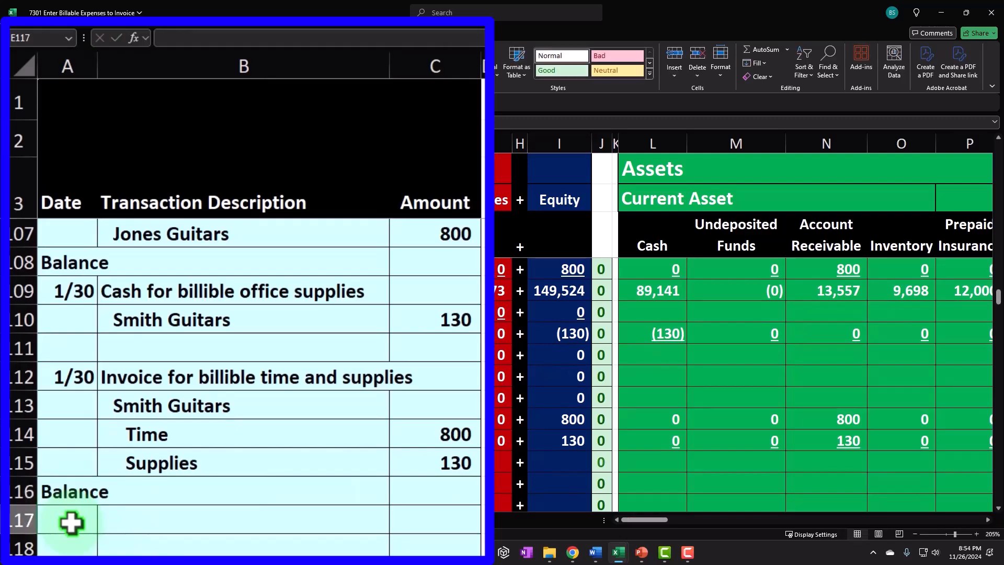
key("Right")
key("Right")
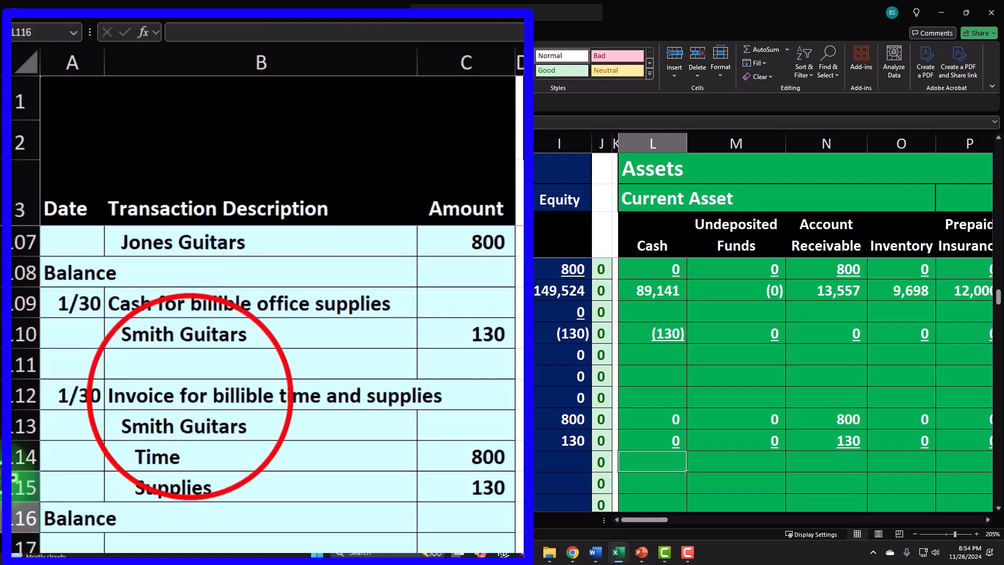
Set row 111's date cell to reference the row 108 Balance label.
left_click(190, 398)
left_click(88, 358)
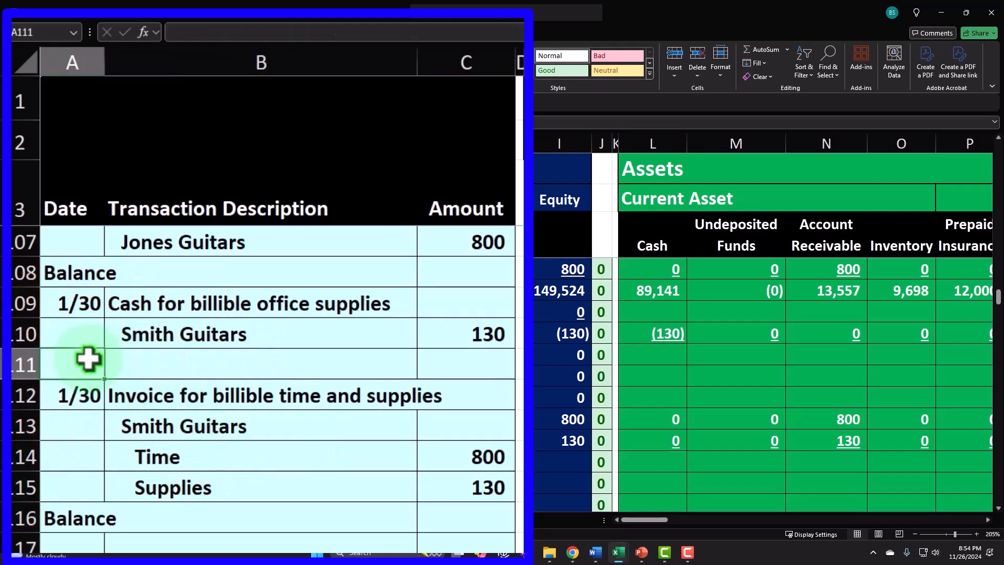
type("=")
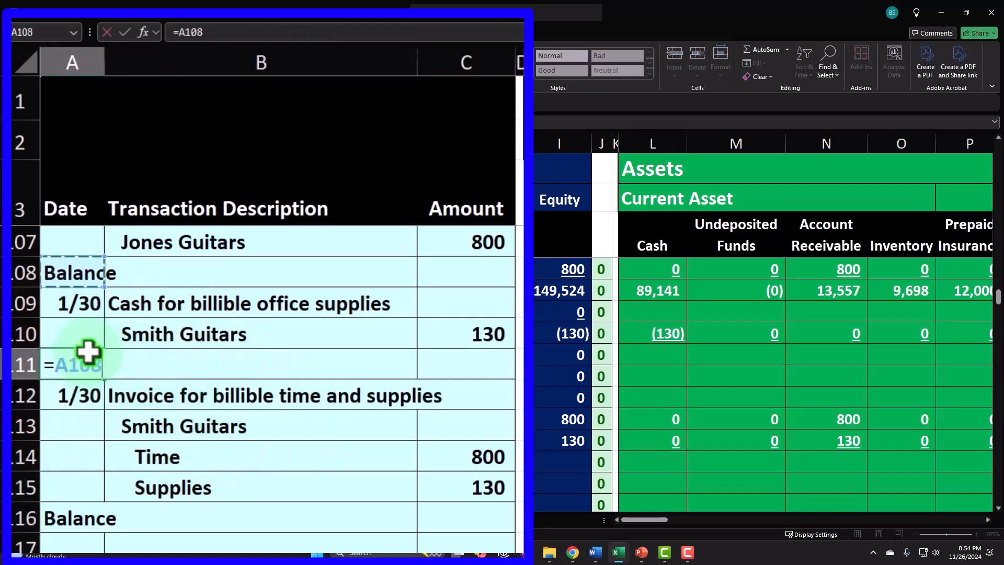
key("Tab")
key("Tab")
key("Tab")
key("Tab")
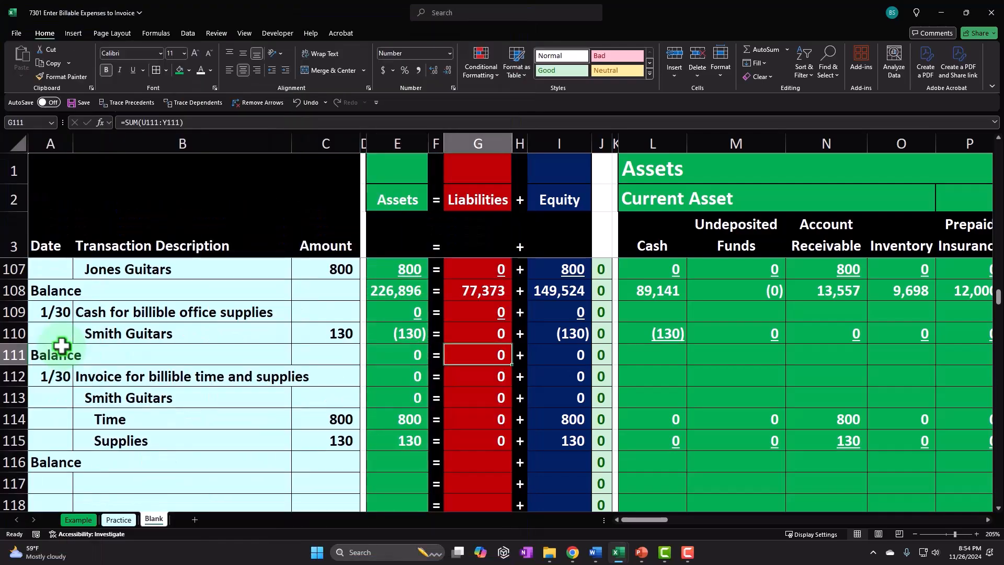
key("Tab")
key("Tab")
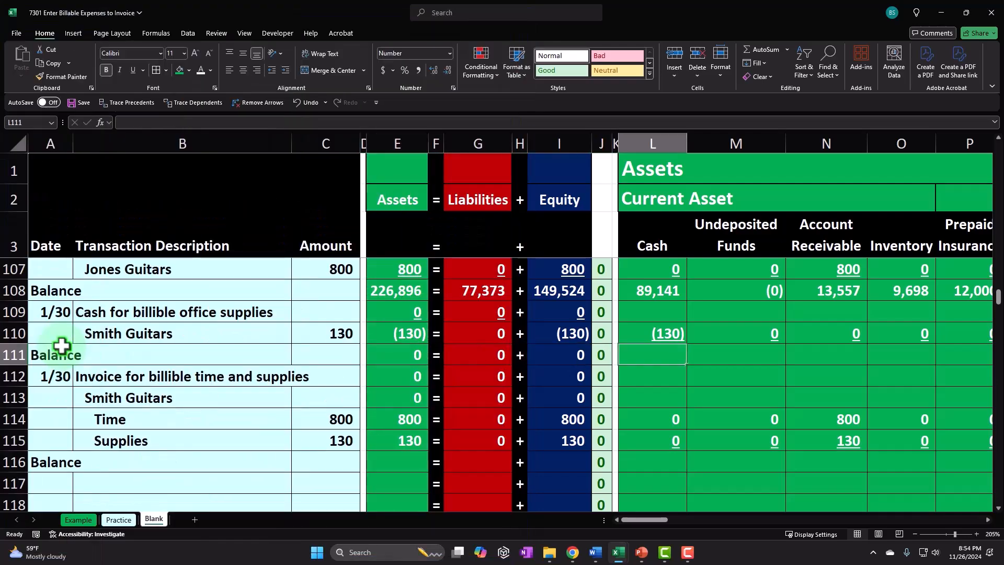
In row 111, sum the Cash column from row 108 through row 110.
type("=sum(")
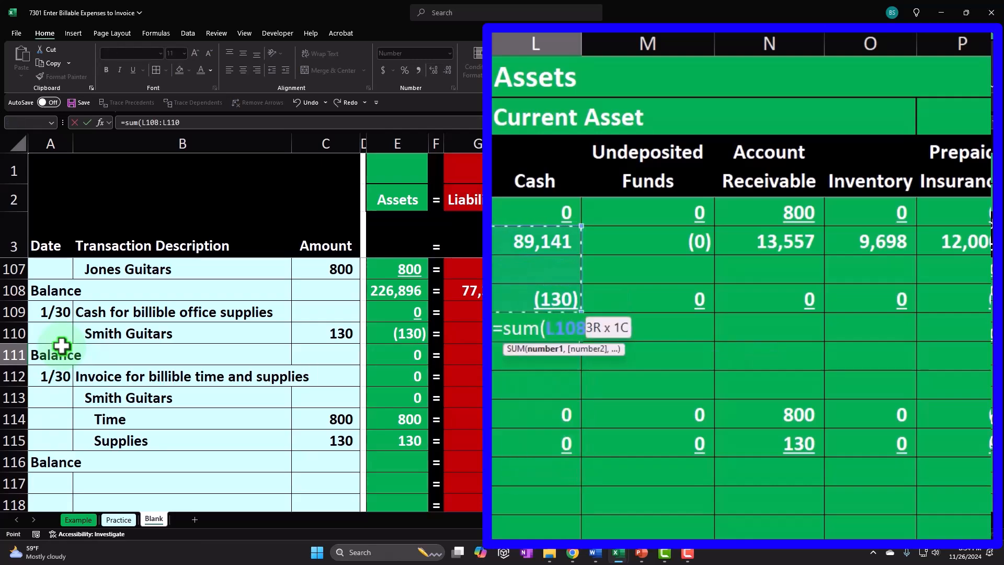
key("Return")
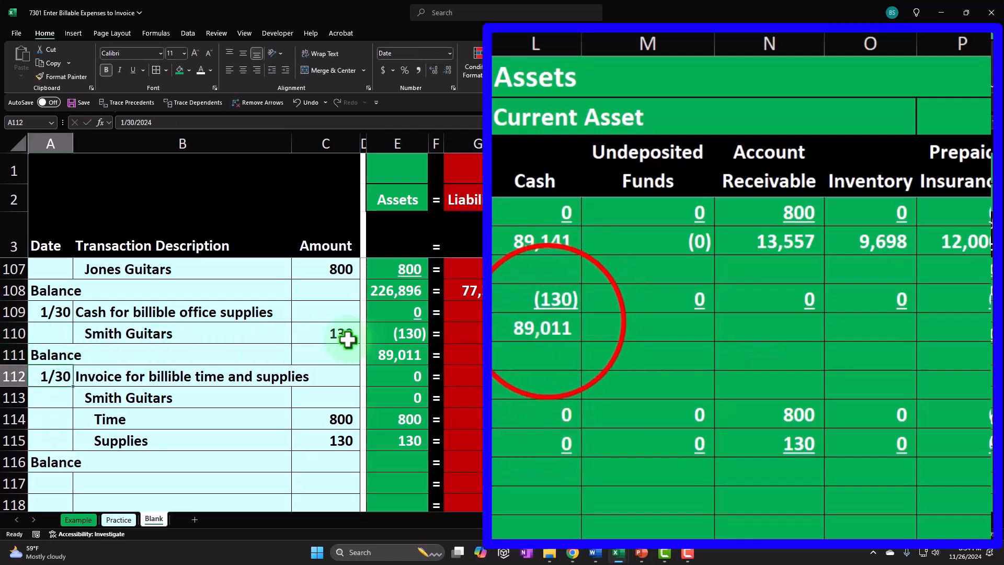
Copy the Cash balance formula and paste it as formulas across row 111's other asset columns.
left_click(548, 322)
key("ctrl+c")
left_click_drag(585, 337, 889, 350)
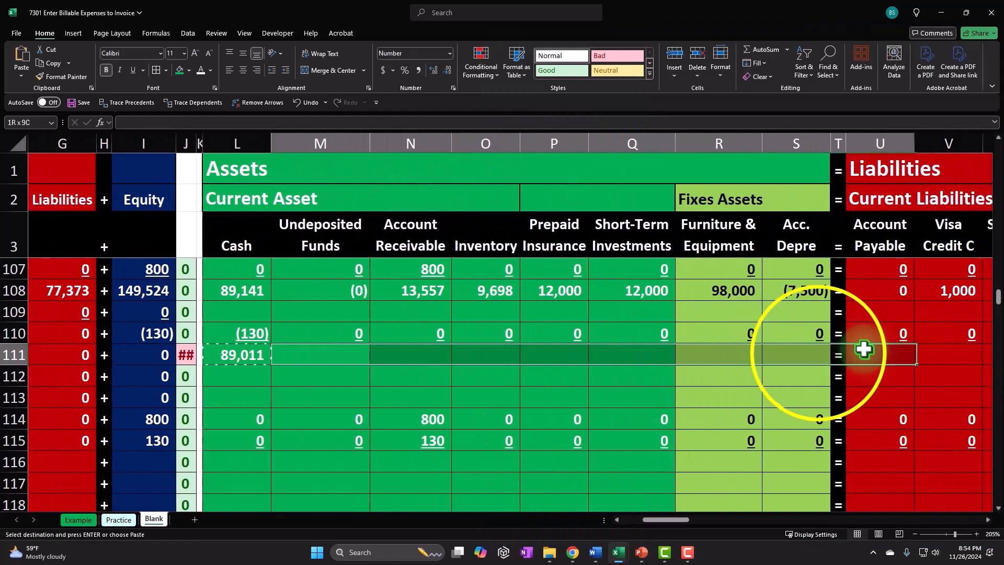
right_click(817, 350)
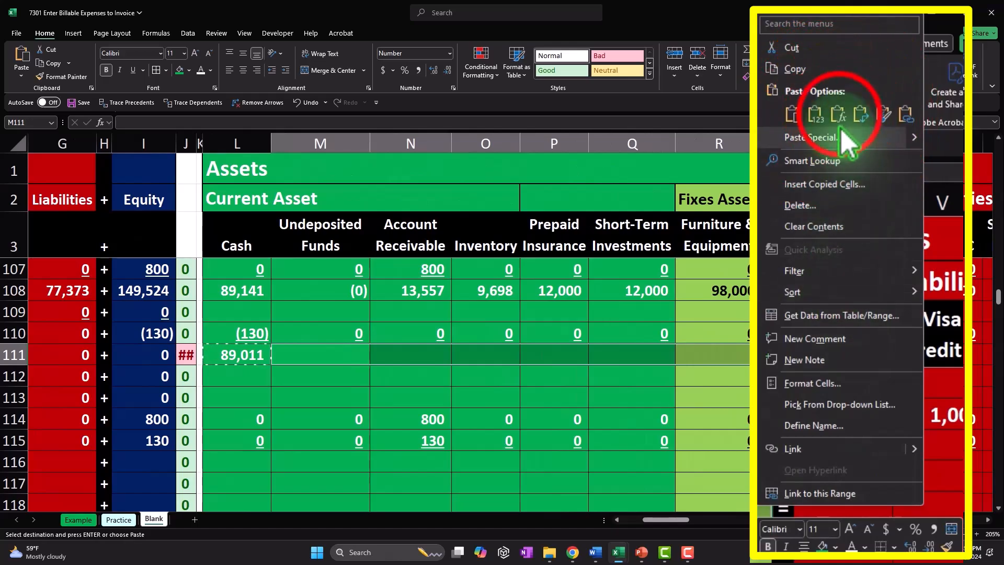
left_click(838, 112)
Paste the balance formula as formulas across row 111's liability, equity and income statement columns.
left_click_drag(889, 362, 421, 352)
right_click(343, 355)
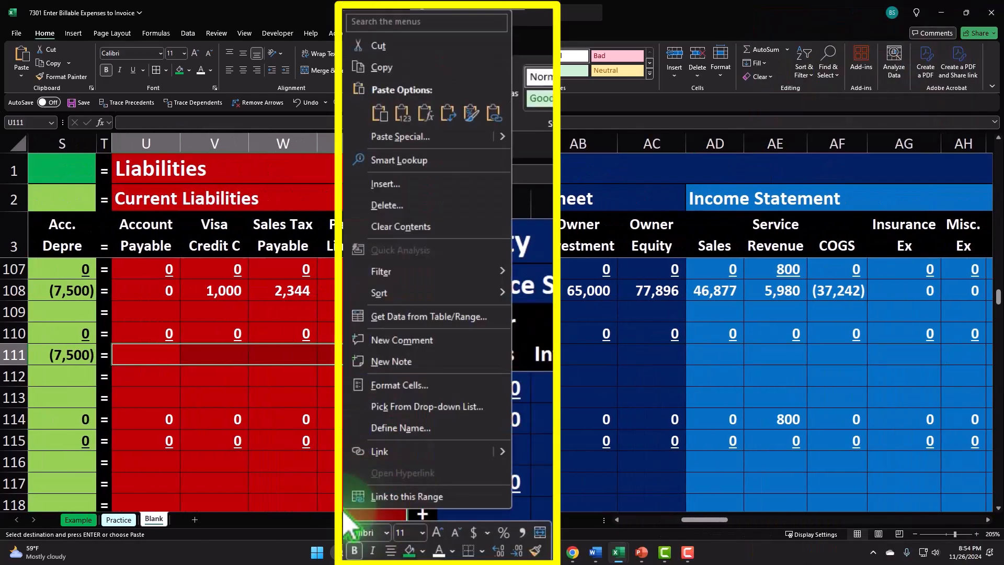
left_click(425, 109)
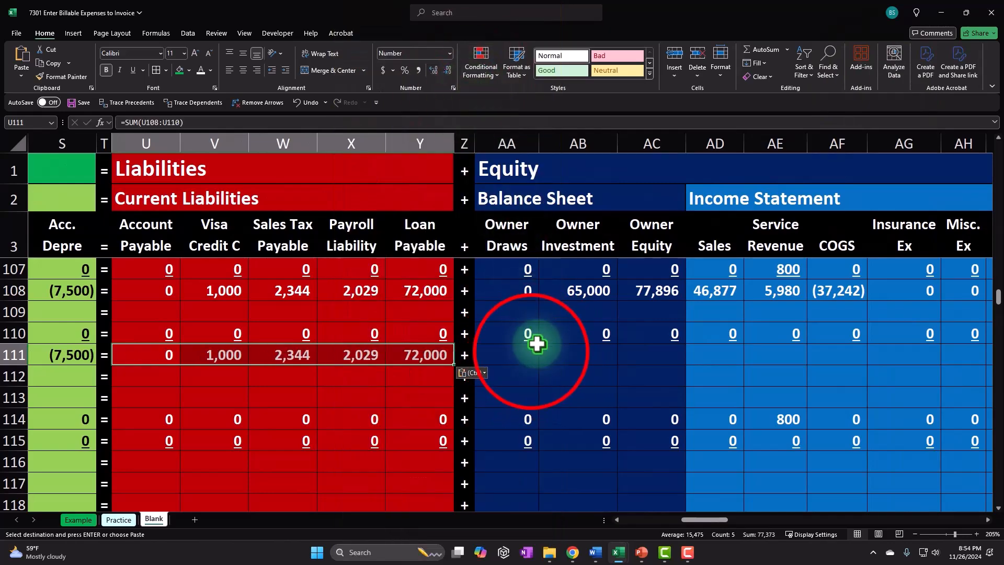
left_click_drag(531, 351, 963, 353)
right_click(915, 349)
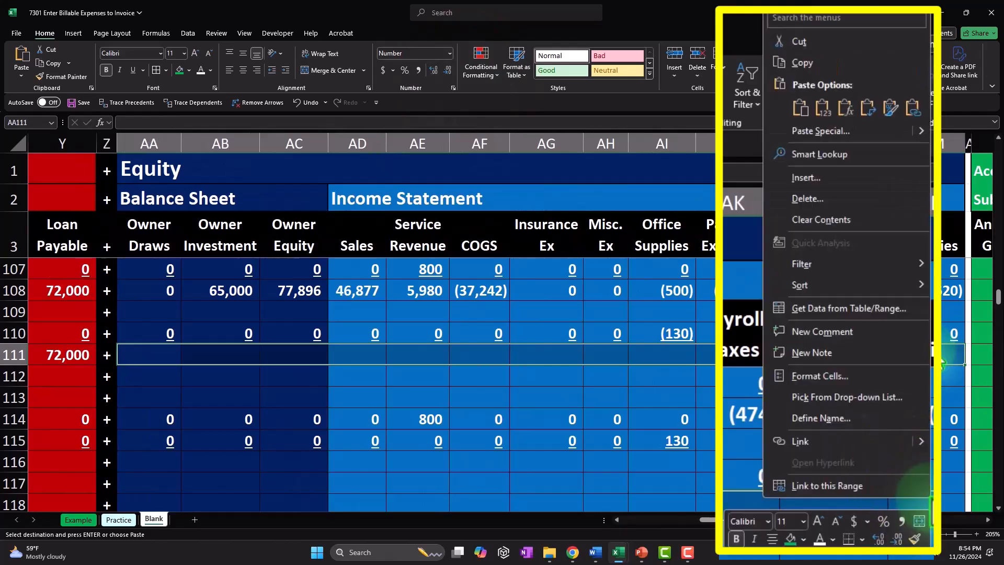
left_click(854, 105)
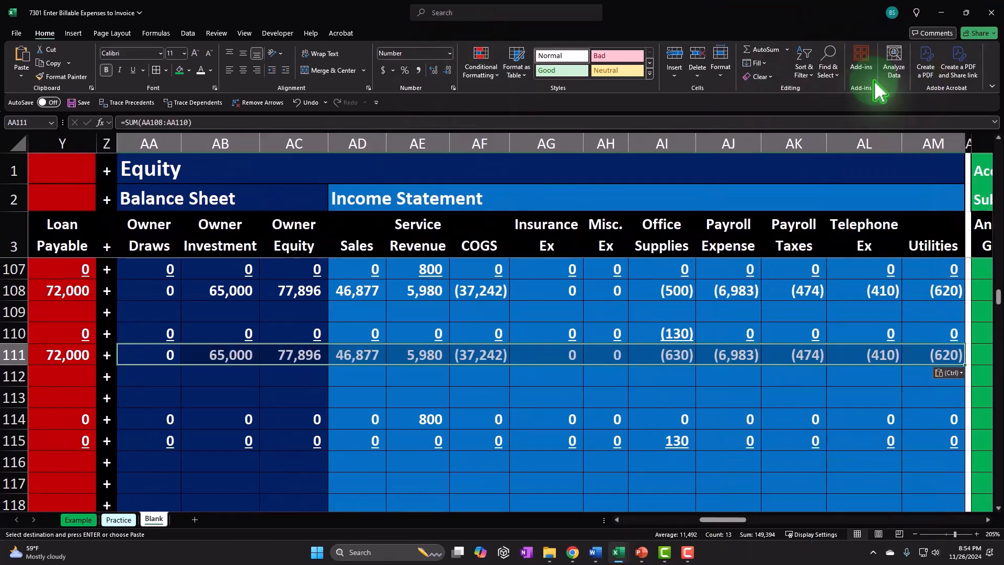
In row 116, sum the Cash column from row 111 through row 115.
key("Home")
key("Home")
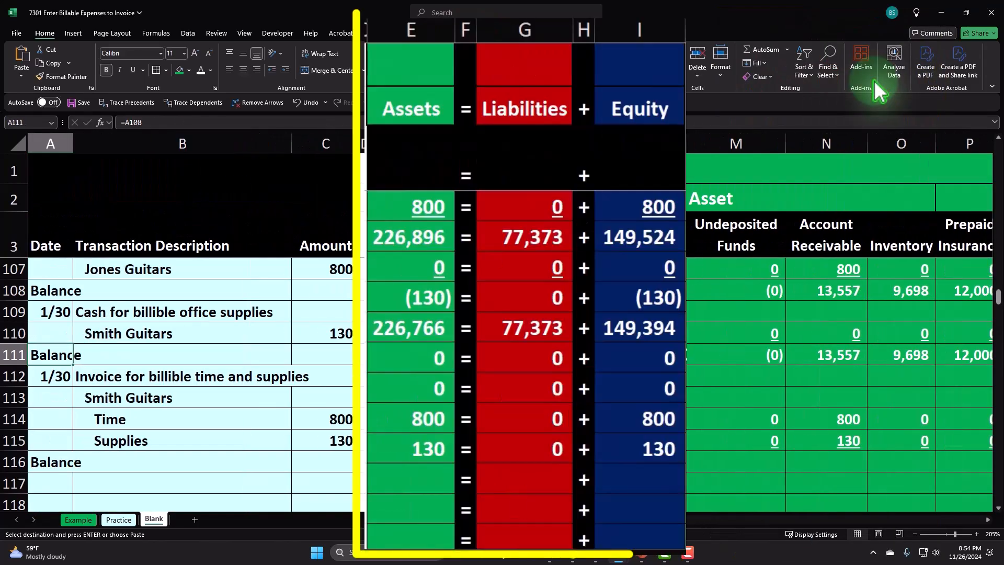
left_click(418, 332)
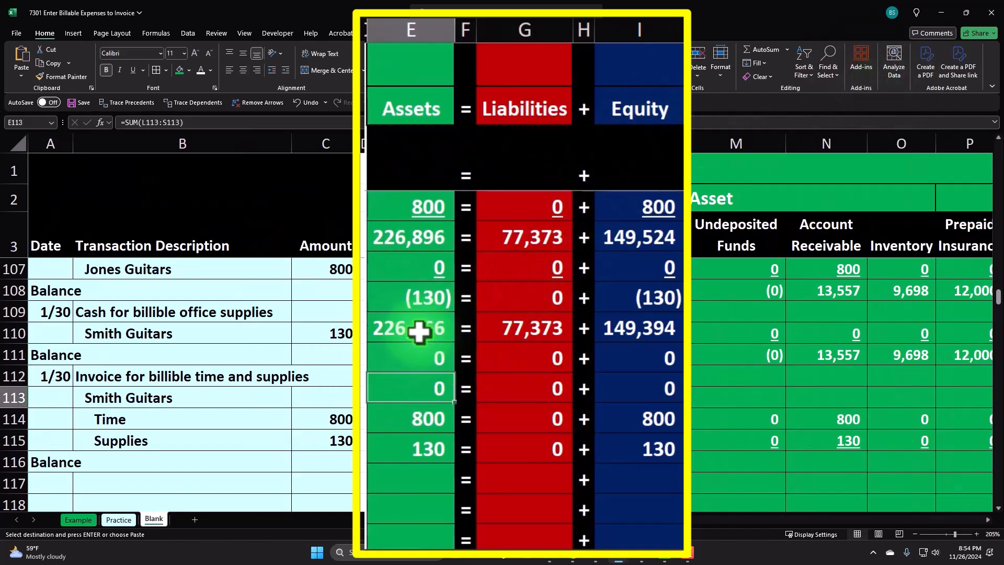
key("Down")
key("Down")
key("Down")
key("Right")
key("Right")
key("Right")
key("Right")
key("Right")
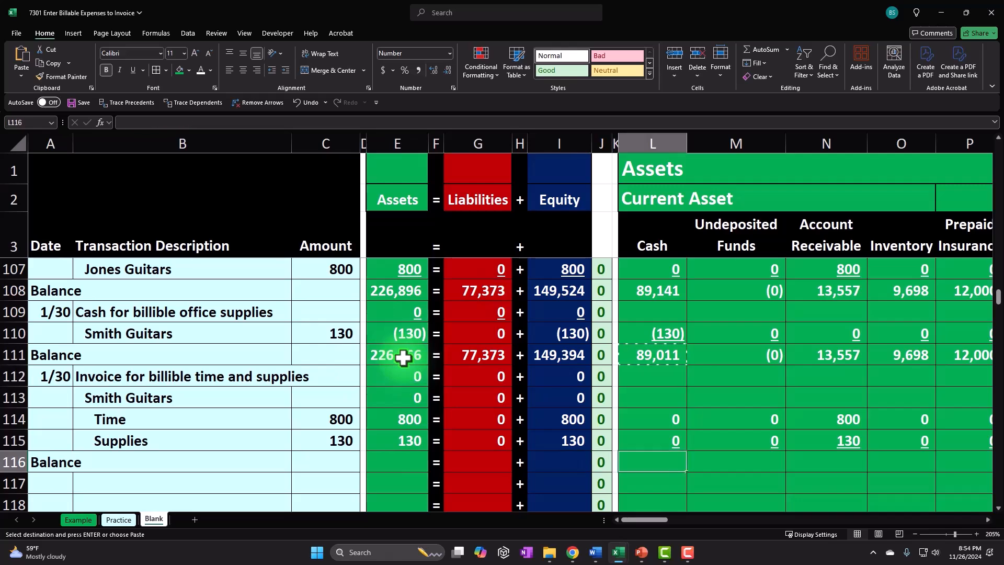
type("=sum(")
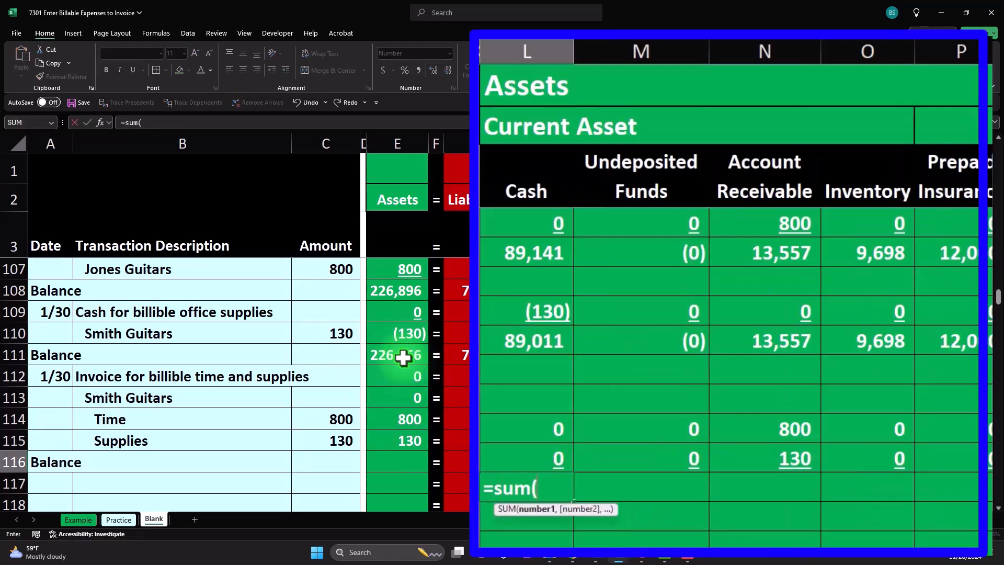
key("shift+Down")
key("shift+Down")
key("shift+Down")
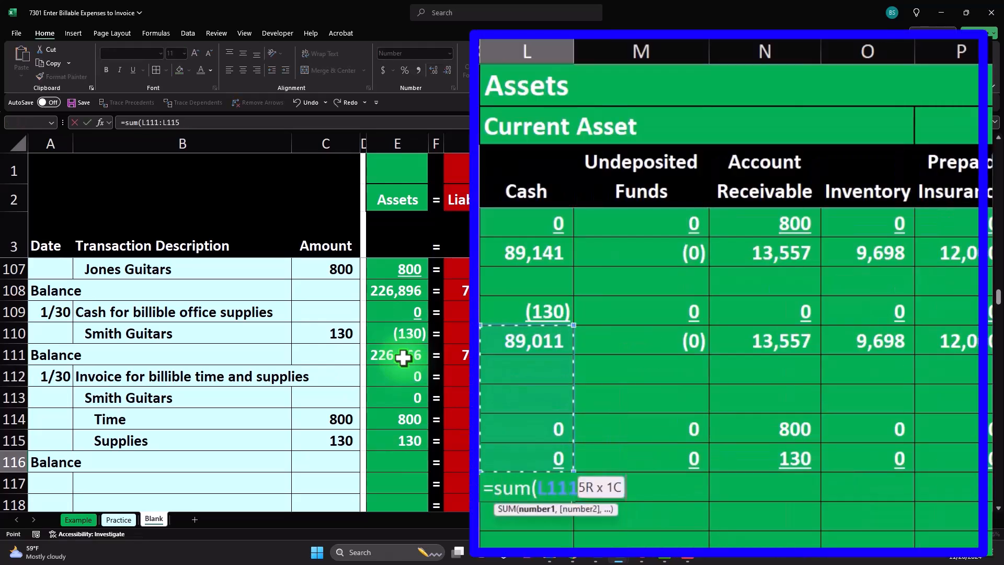
key("Return")
left_click(529, 487)
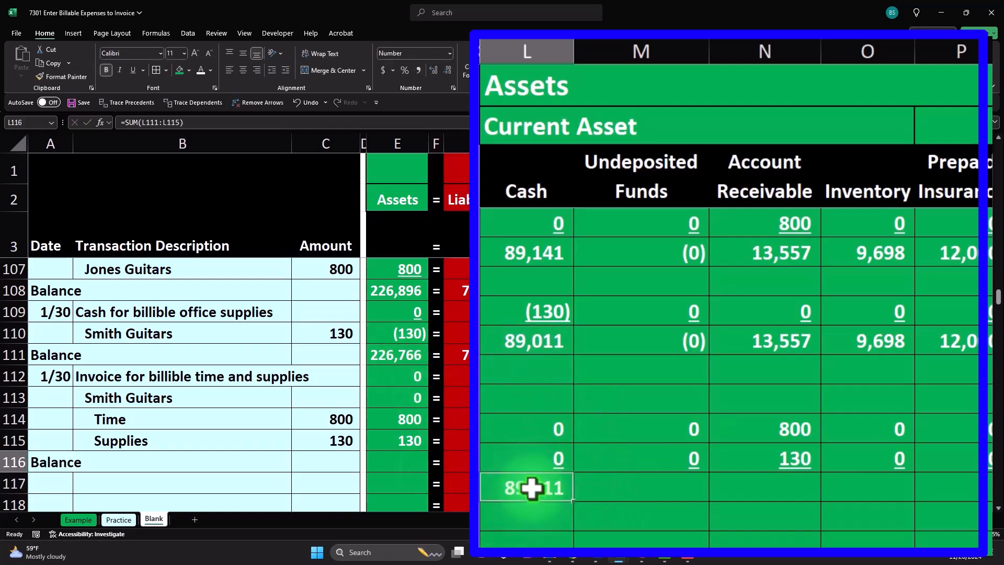
Copy the row 116 Cash balance formula and paste it as formulas across the row's other asset, liability and equity columns.
key("ctrl+c")
left_click_drag(638, 482, 638, 452)
right_click(639, 462)
left_click(727, 108)
left_click_drag(751, 463, 525, 463)
right_click(524, 464)
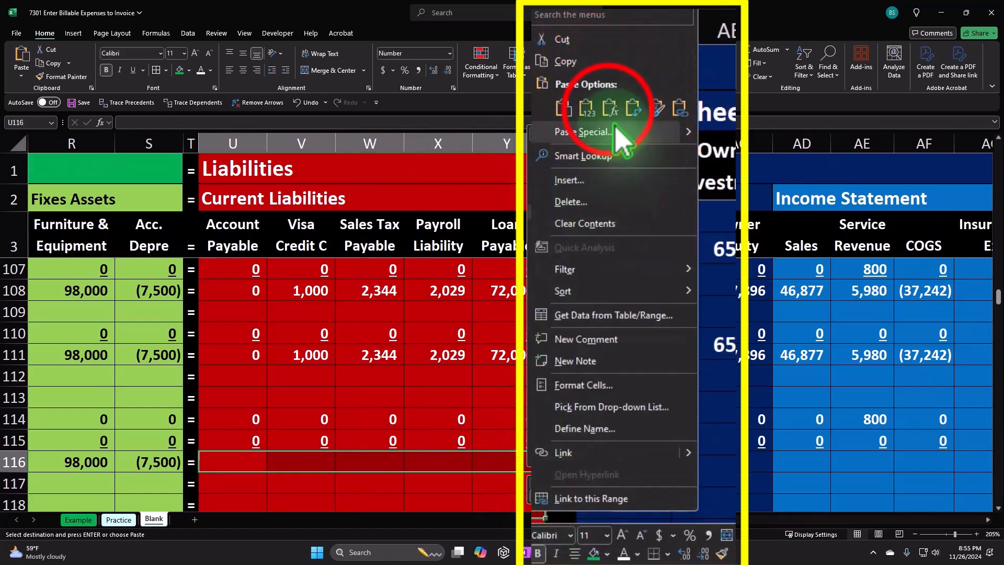
left_click(610, 109)
left_click_drag(617, 464, 990, 482)
left_click_drag(874, 473, 867, 464)
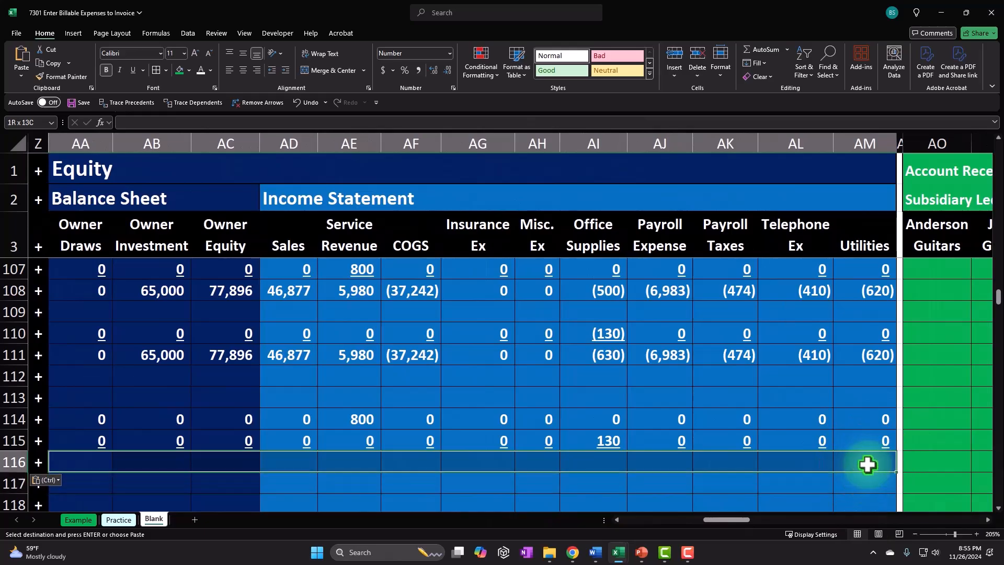
right_click(867, 464)
left_click(893, 117)
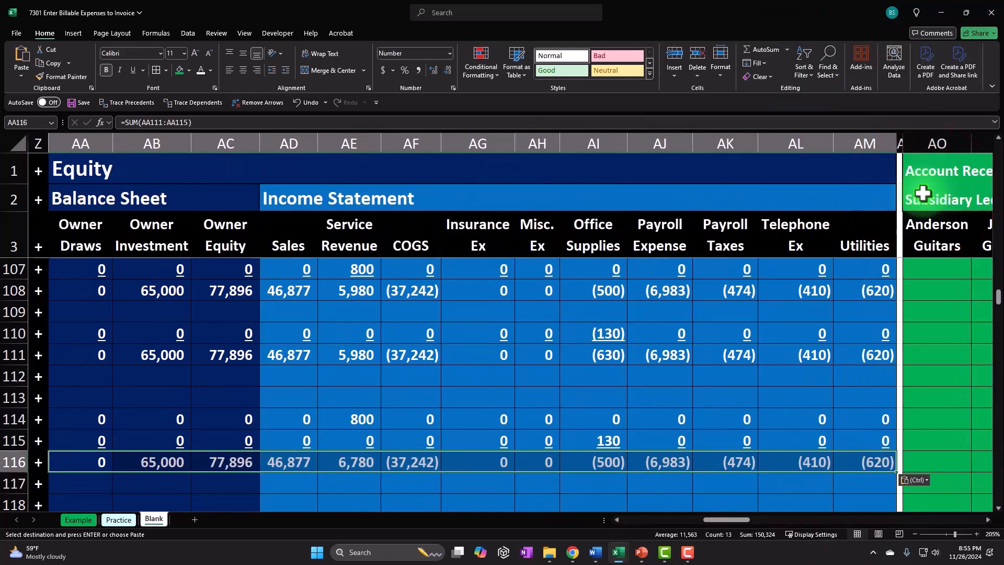
Copy the Assets, Liabilities and Equity total formulas from row 115 down into the row 116 Balance row.
key("Left")
key("Left")
key("Left")
key("Left")
key("Left")
key("Left")
key("Left")
key("Left")
key("Left")
key("Left")
key("Left")
key("Left")
key("Left")
key("Left")
key("Left")
key("Left")
key("Left")
key("Left")
key("Left")
key("Left")
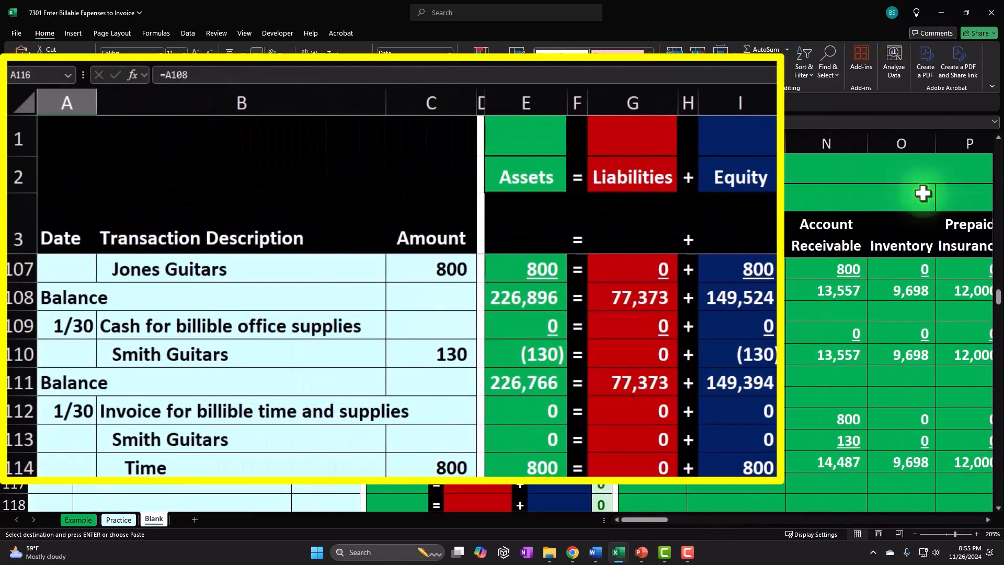
left_click(295, 397)
scroll(390, 442, "down", 2)
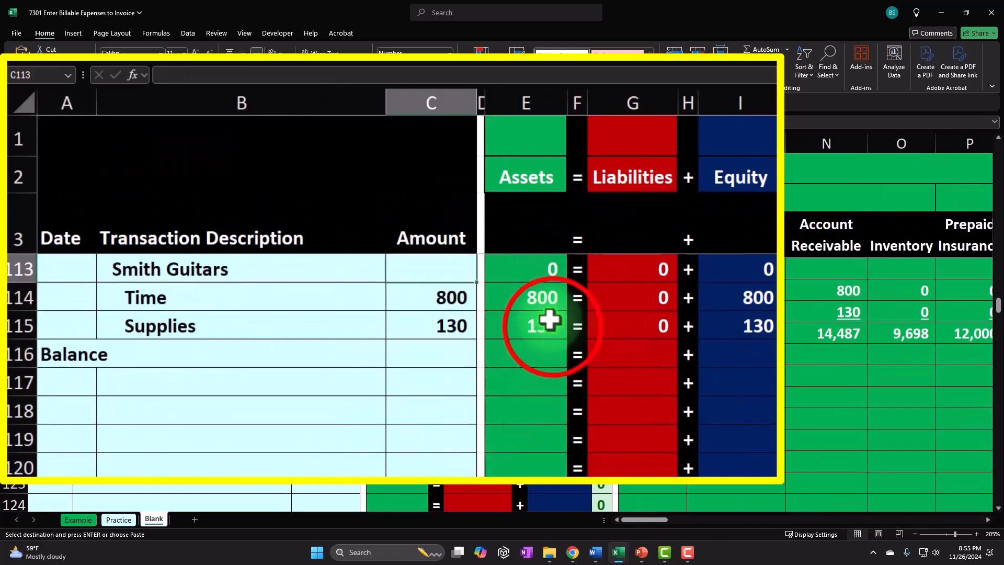
left_click(549, 327)
left_click(567, 354)
key("Return")
left_click(672, 325)
key("ctrl+c")
left_click(677, 354)
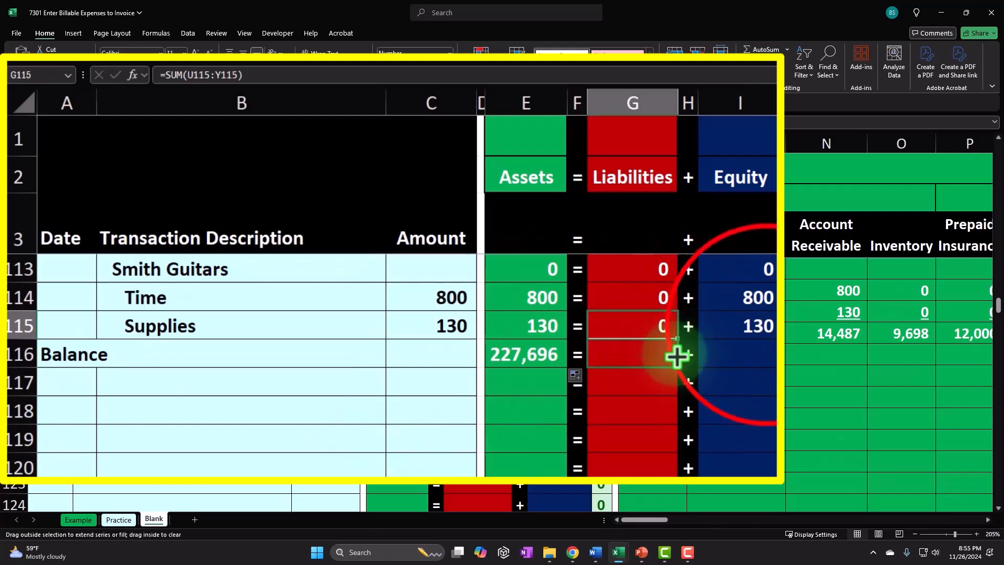
key("Return")
left_click(764, 325)
key("ctrl+c")
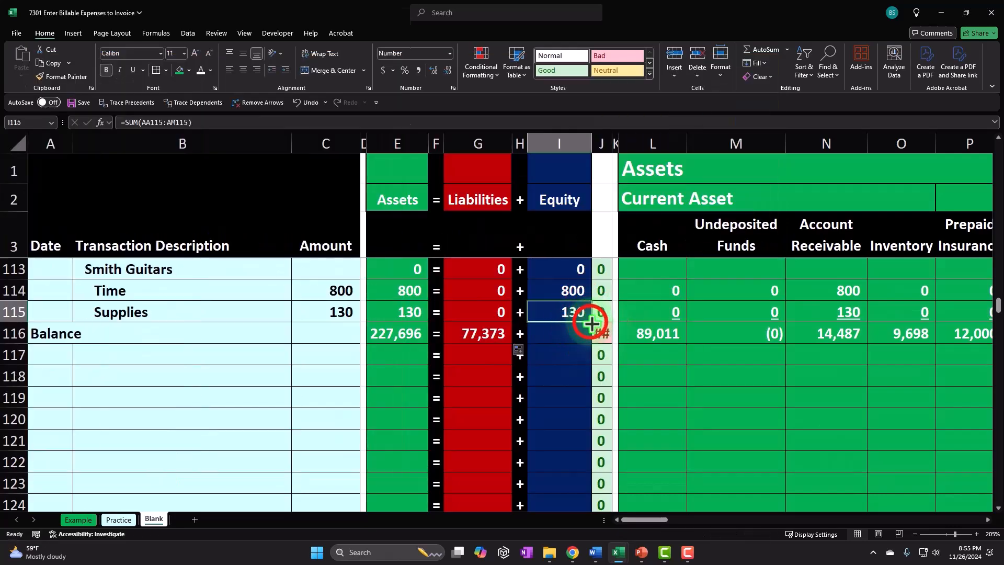
left_click(567, 333)
key("Return")
Step through row 116's balance cells to check each column's sum range.
left_click(637, 337)
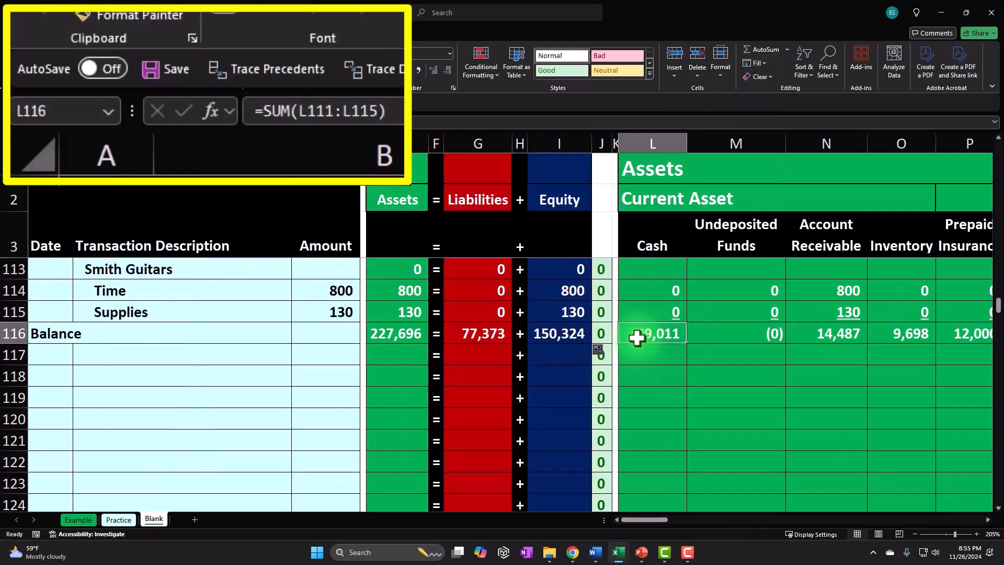
key("Right")
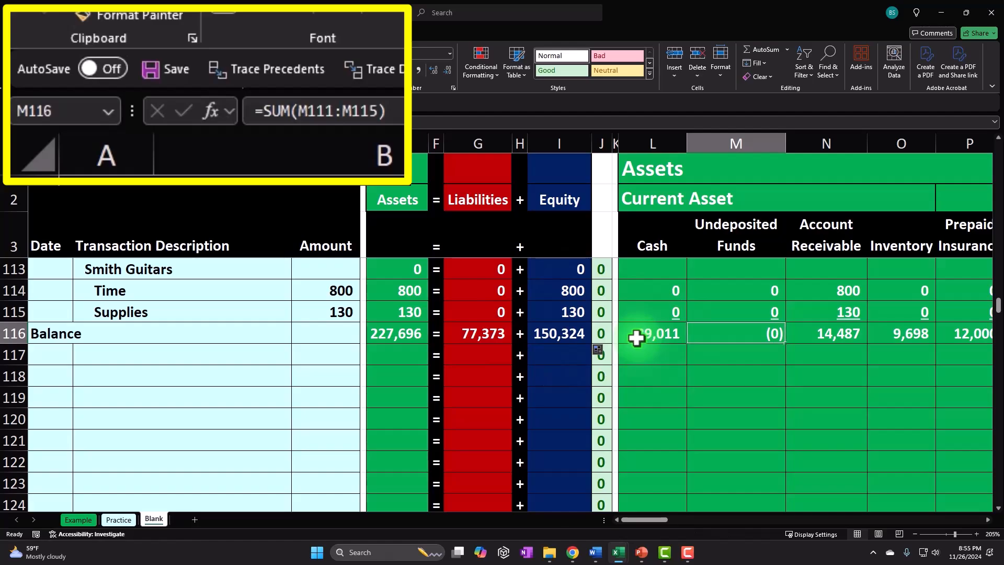
key("Right")
key("Right")
key("Right")
key("Right")
key("Right")
key("Right")
key("Right")
key("Right")
key("Right")
key("Right")
key("Right")
key("Right")
key("Right")
key("Right")
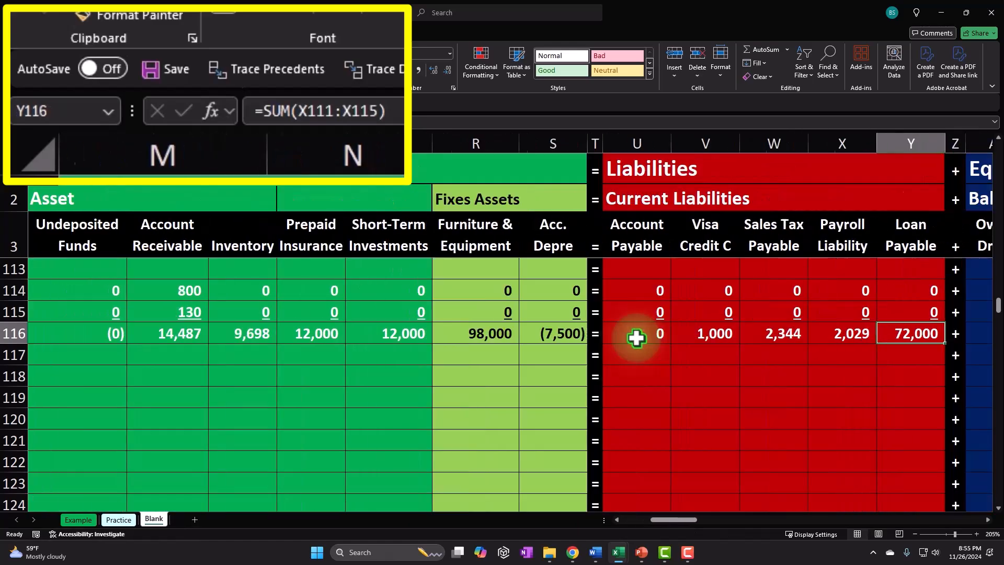
key("Right")
key("Right")
key("Right")
key("Right")
key("Right")
key("Right")
key("Right")
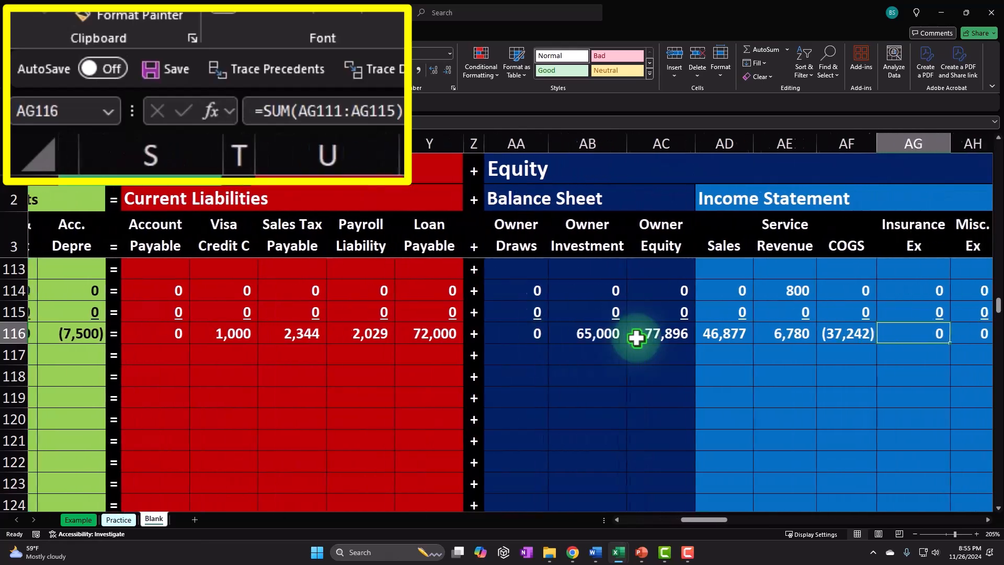
key("Right")
key("Right")
key("Right")
key("Right")
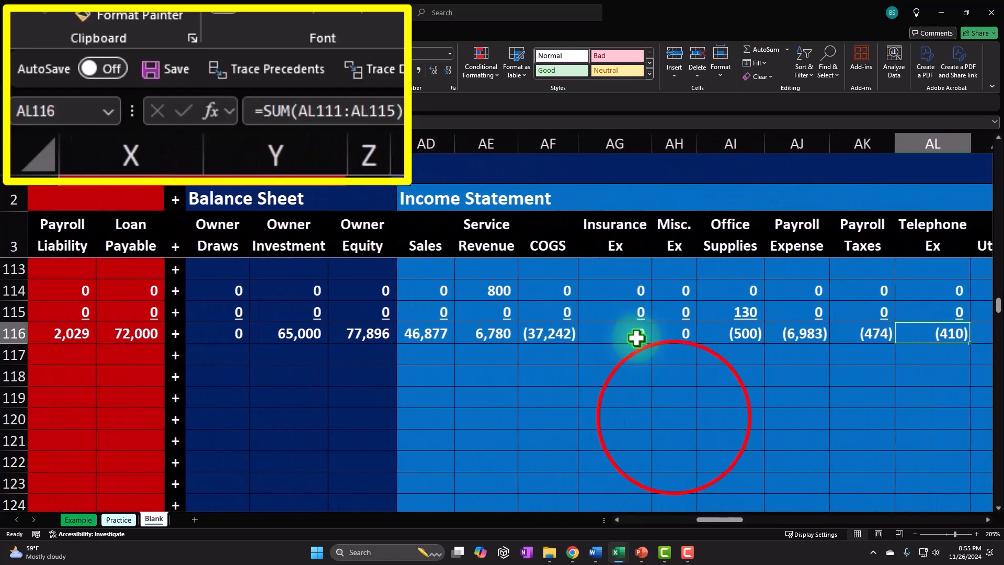
left_click(673, 416)
scroll(673, 417, "up", 1)
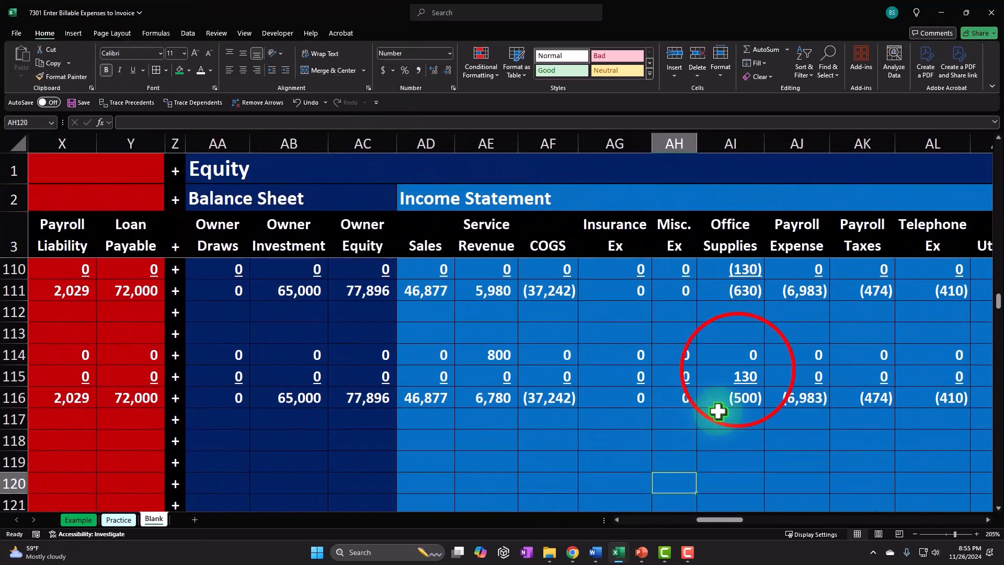
Highlight the row 115 Office Supplies amount with a yellow fill and dark font colour.
left_click(737, 372)
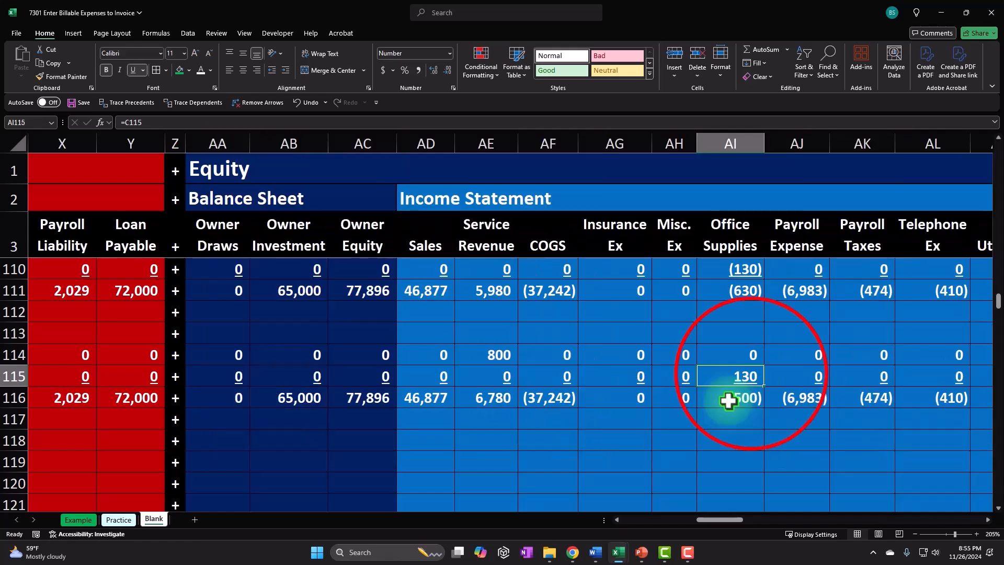
right_click(749, 375)
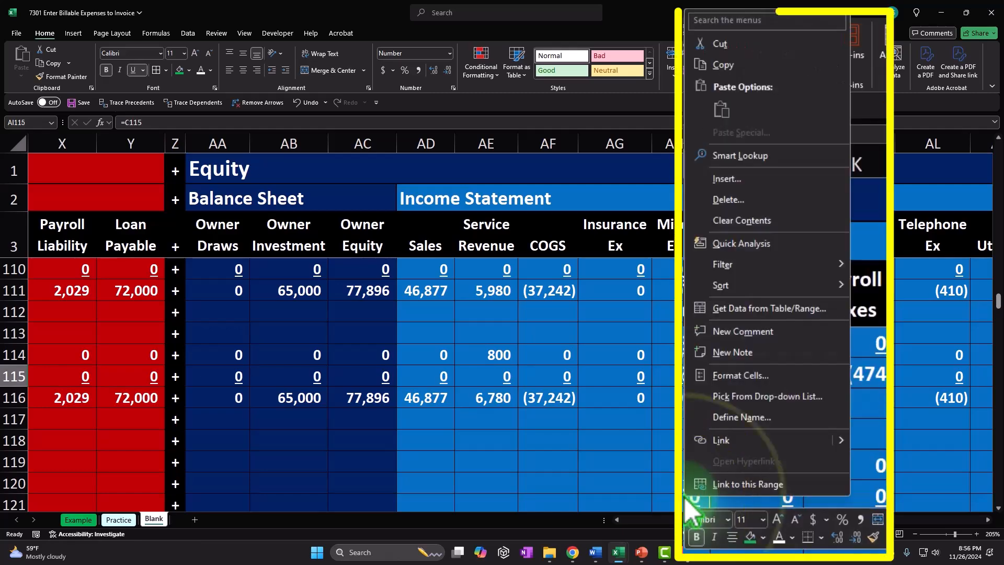
left_click(793, 408)
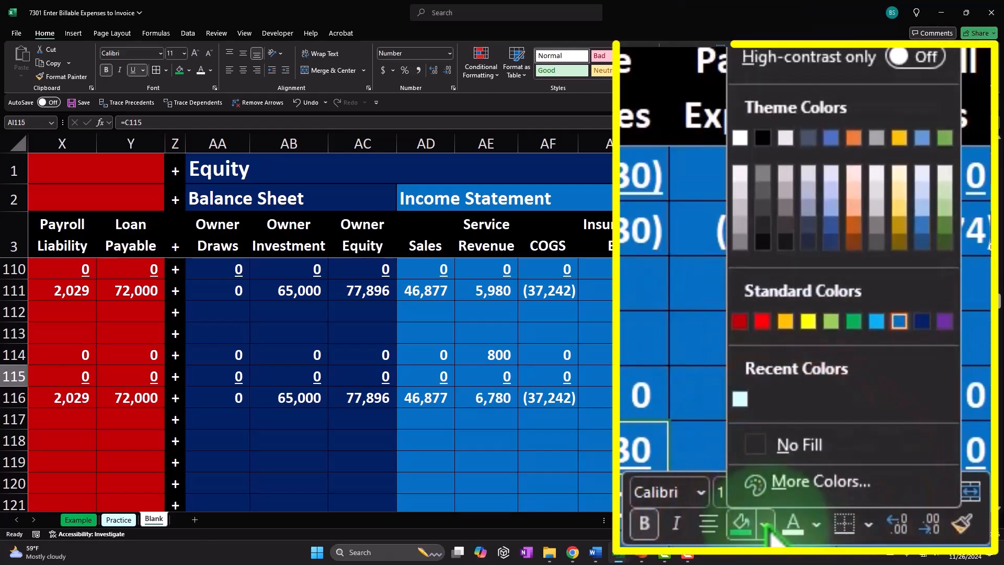
left_click(808, 321)
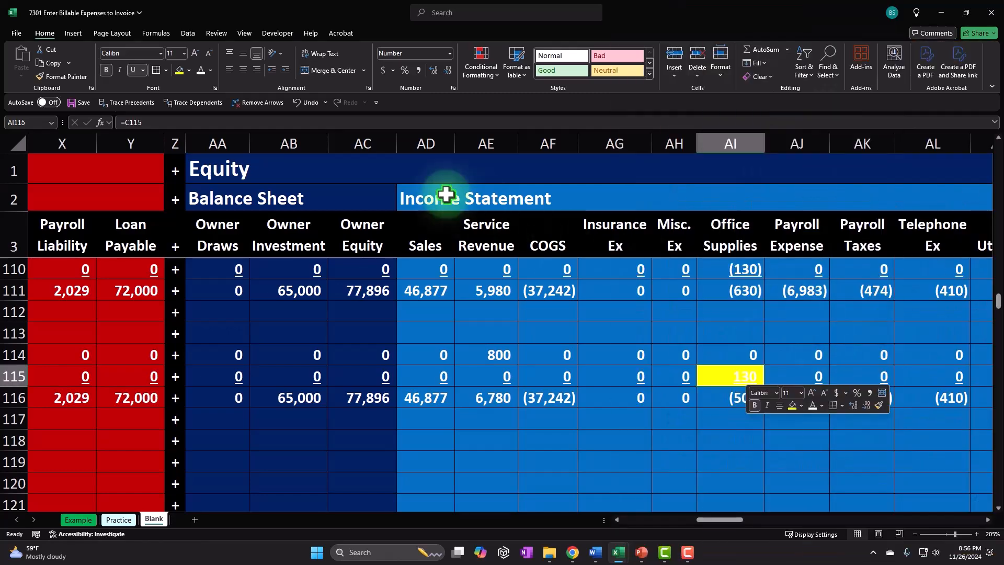
left_click(211, 71)
left_click(280, 207)
Enter the date 1/30 in row 117's date cell.
left_click(601, 423)
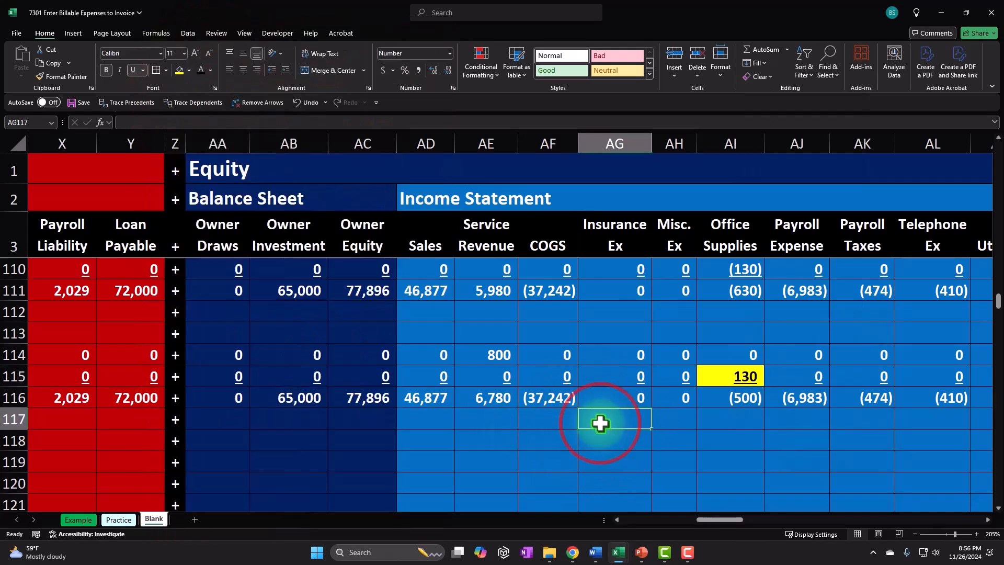
key("Left")
key("Left")
key("Left")
key("Left")
key("Left")
key("Left")
key("Left")
key("Left")
key("Left")
key("Left")
key("Left")
key("Left")
key("Left")
key("Left")
key("Left")
key("Left")
key("Left")
key("Left")
key("Left")
key("Left")
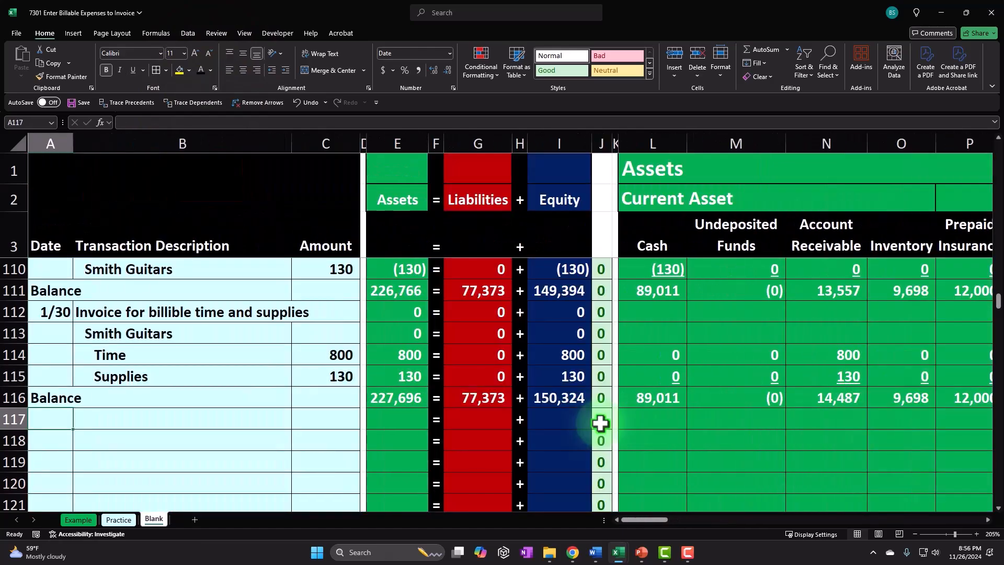
type("1/13")
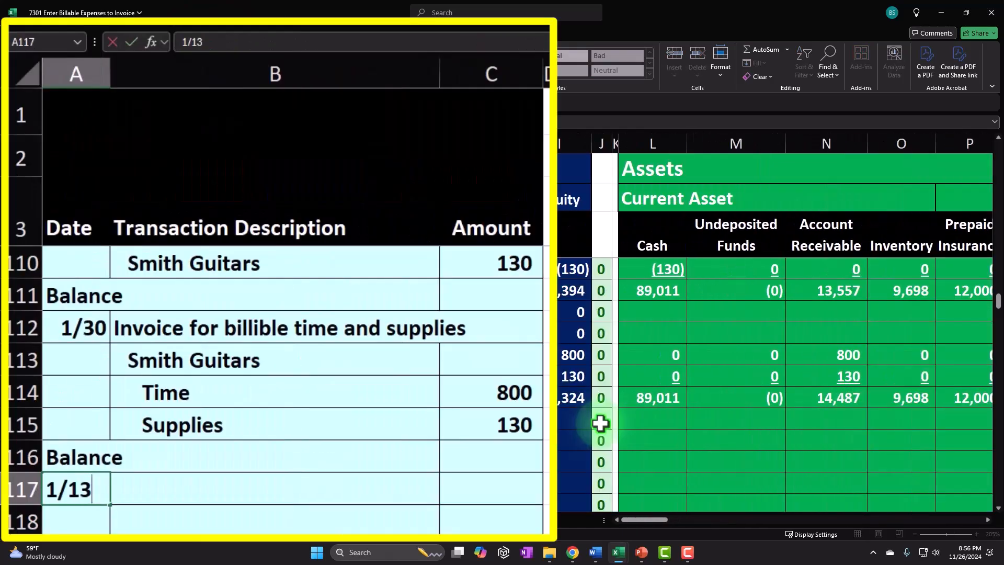
key("Return")
key("Up")
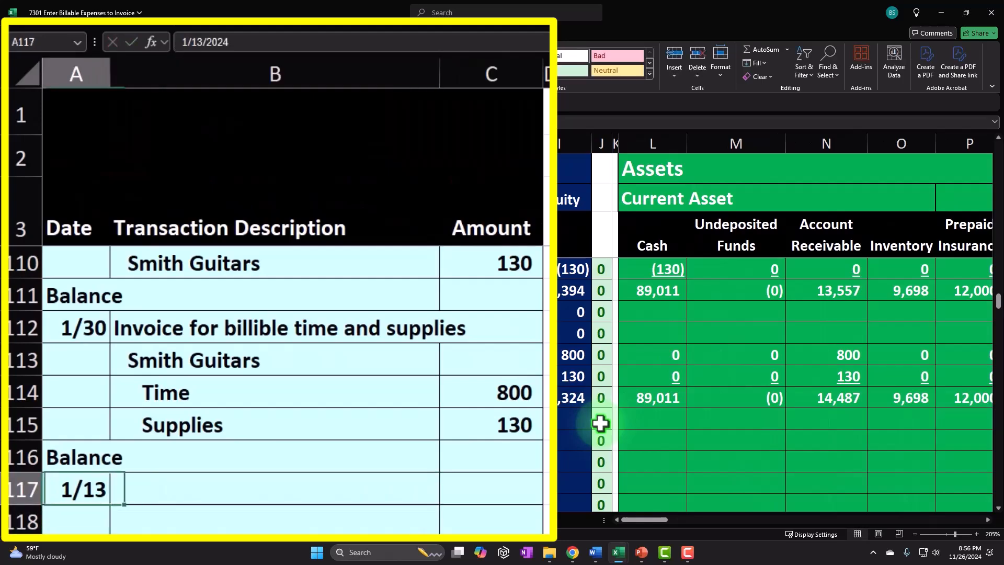
type("1/30")
key("Return")
key("Up")
Enter the description Cash for billible office supplies in row 117.
key("Right")
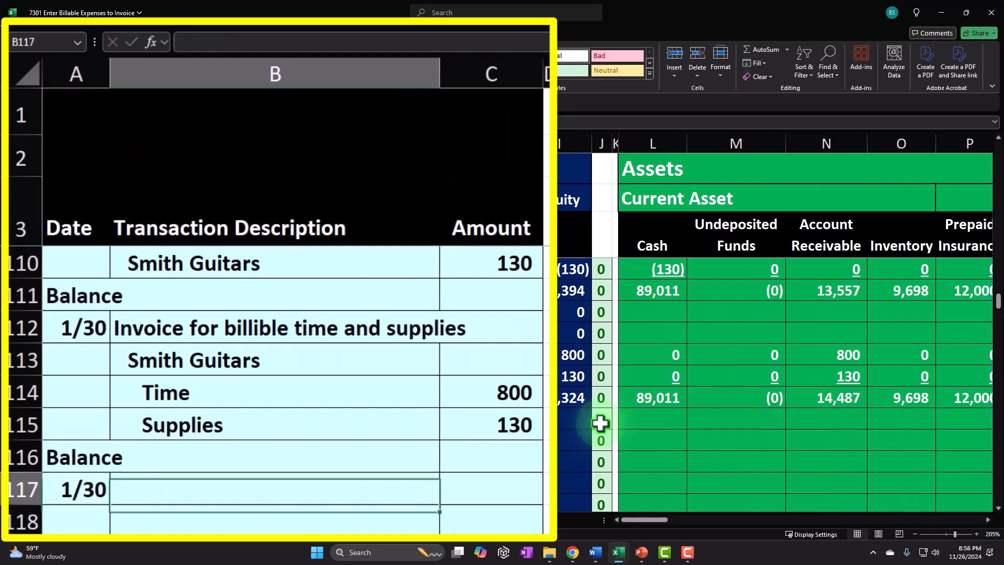
type("CaSH FOR")
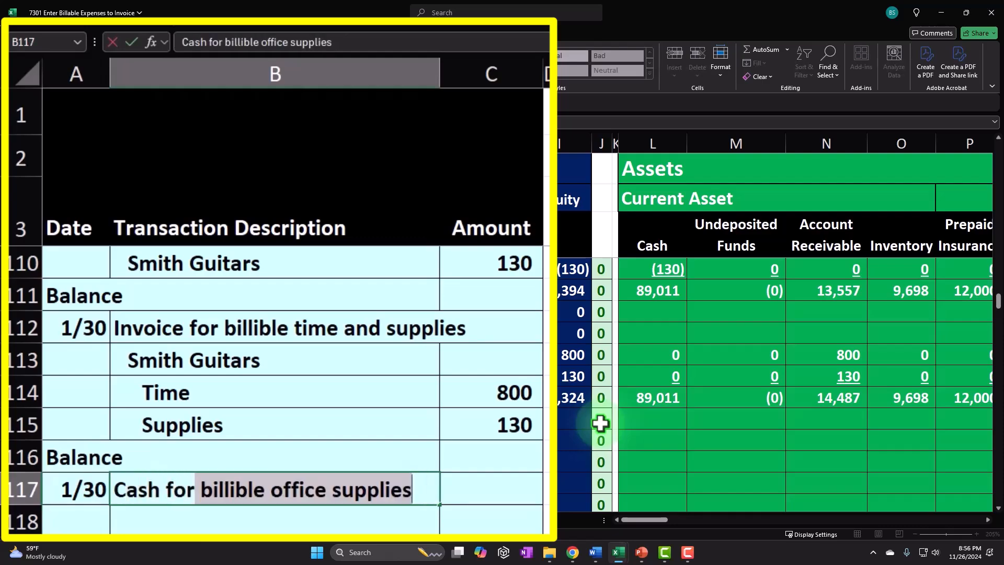
key("Return")
key("Up")
key("Right")
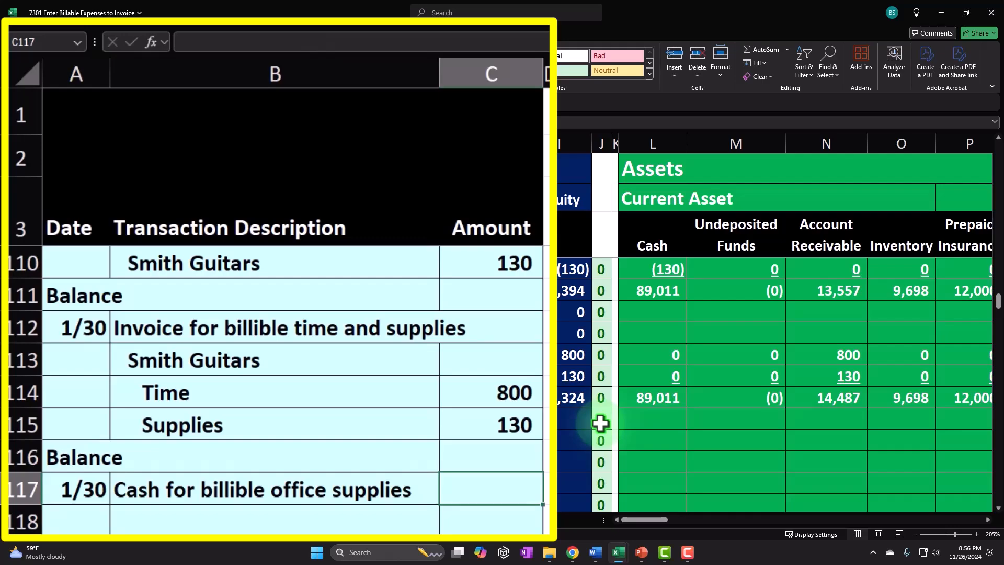
key("Left")
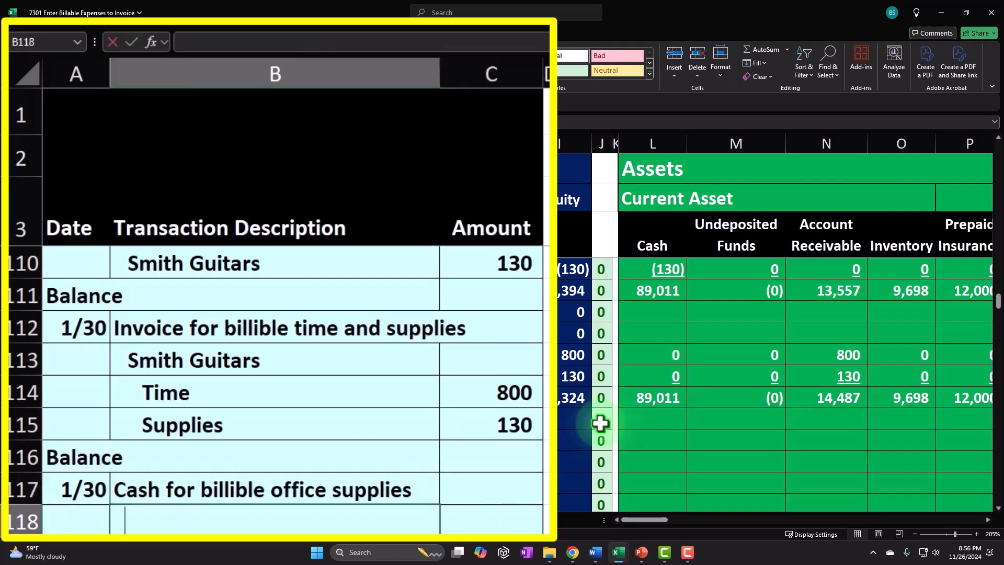
Enter Smith Guitars as the description in row 118.
type("Smith Guitars")
key("Return")
key("Up")
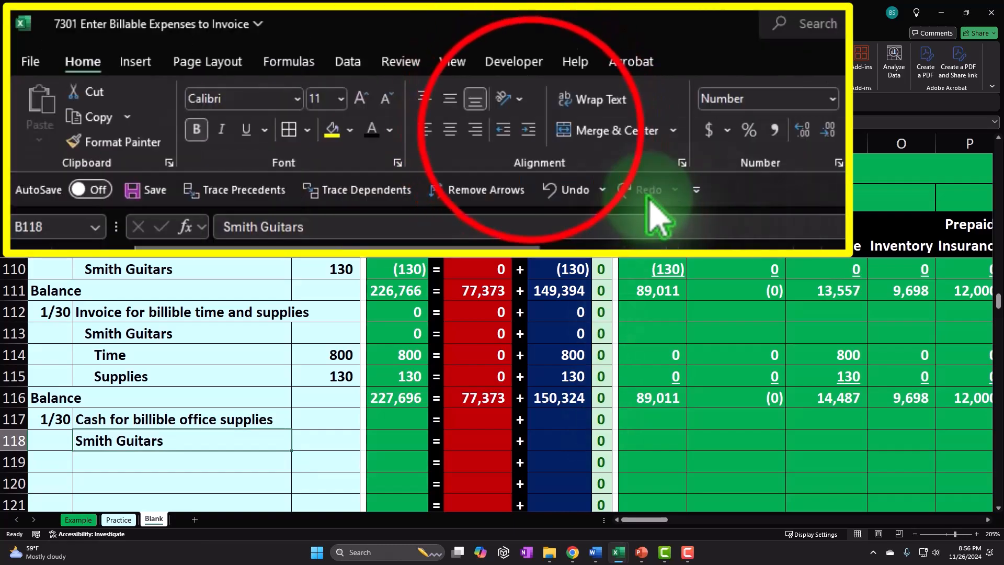
Enter 200 as the amount for the Smith Guitars line in row 118.
left_click(286, 70)
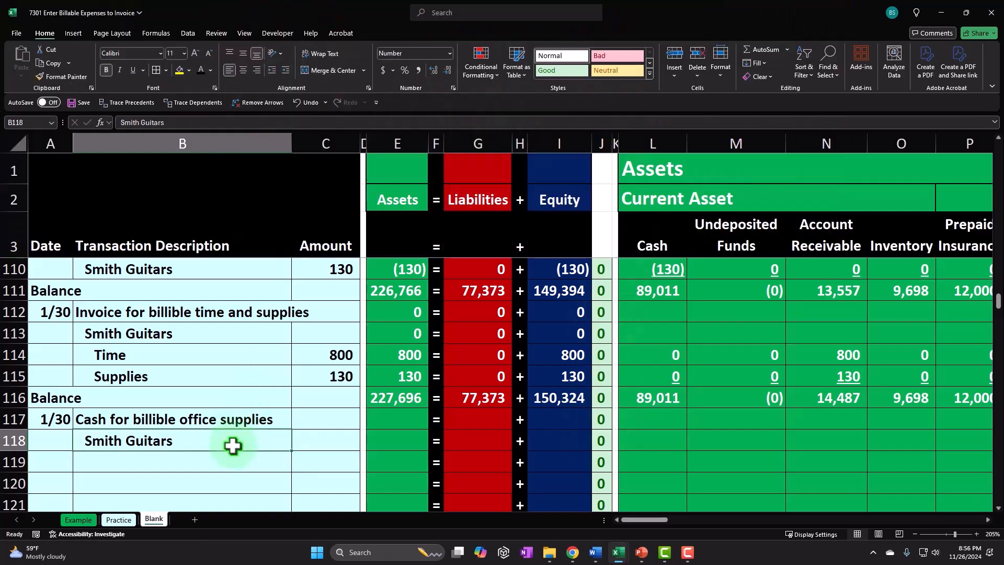
key("Tab")
type("2")
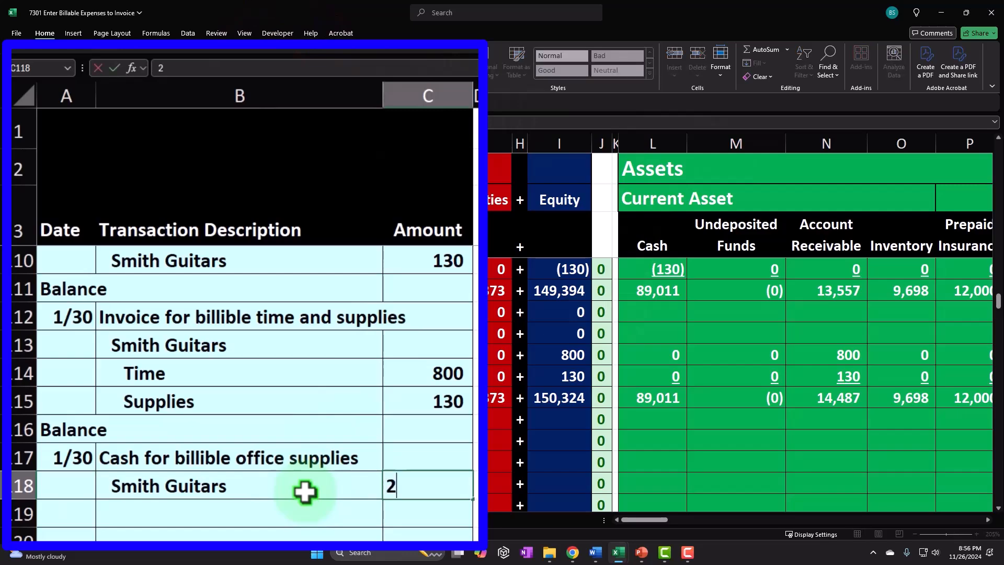
key("Return")
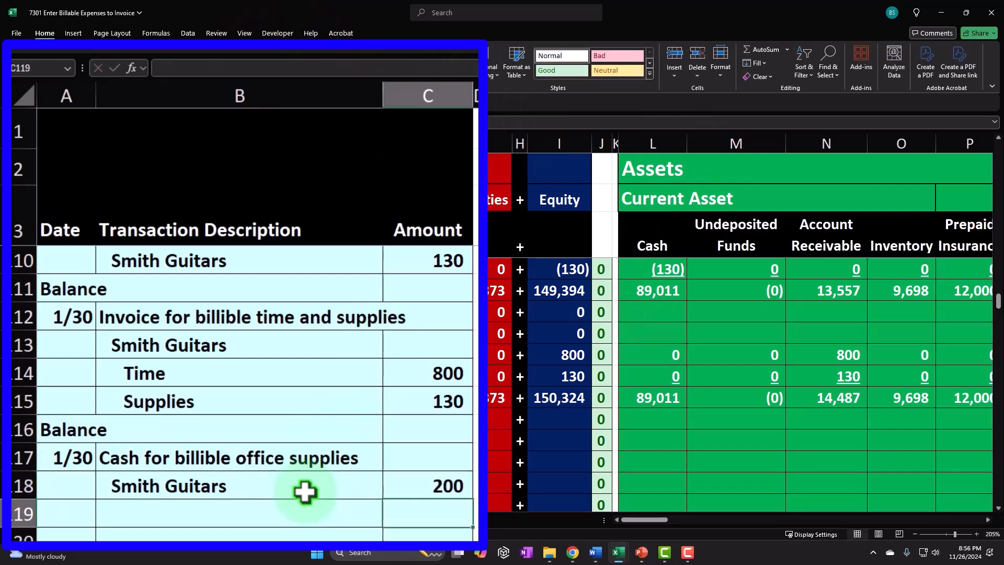
key("Up")
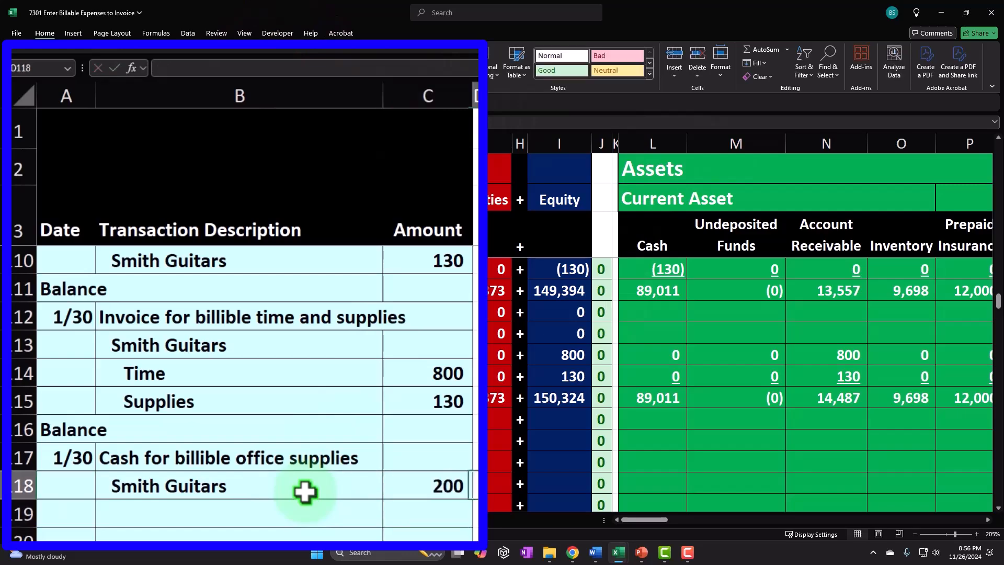
Enter a formula in row 118's Cash cell that negates the row's amount.
key("Right")
key("Right")
key("Right")
key("Right")
key("Right")
key("Right")
type("-")
key("Right")
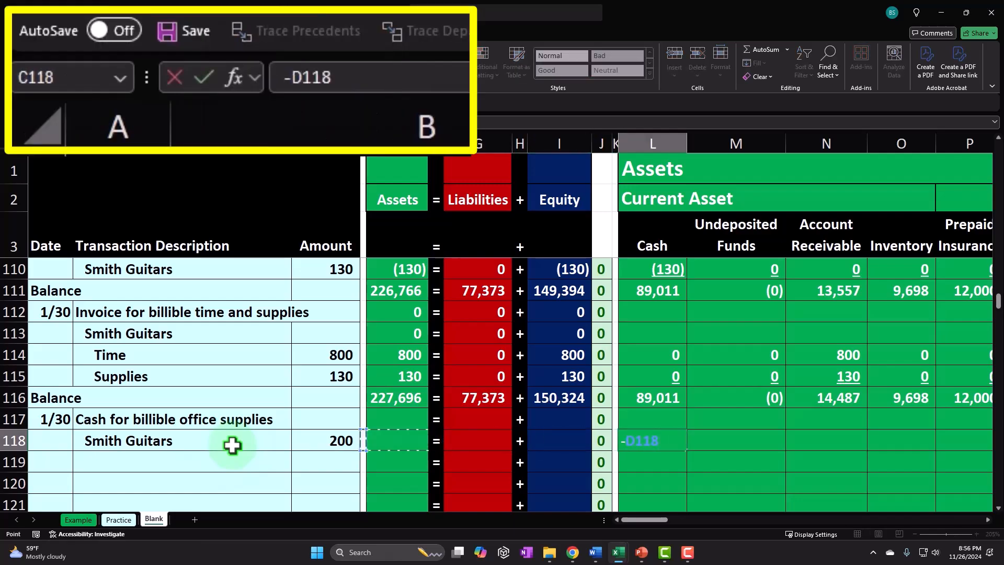
key("Tab")
Enter a formula in row 118's Office Supplies cell that negates the row's amount.
key("Right")
key("Right")
key("Right")
key("Right")
key("Right")
key("Right")
key("Right")
key("Right")
key("Right")
key("Right")
key("Right")
key("Right")
key("Right")
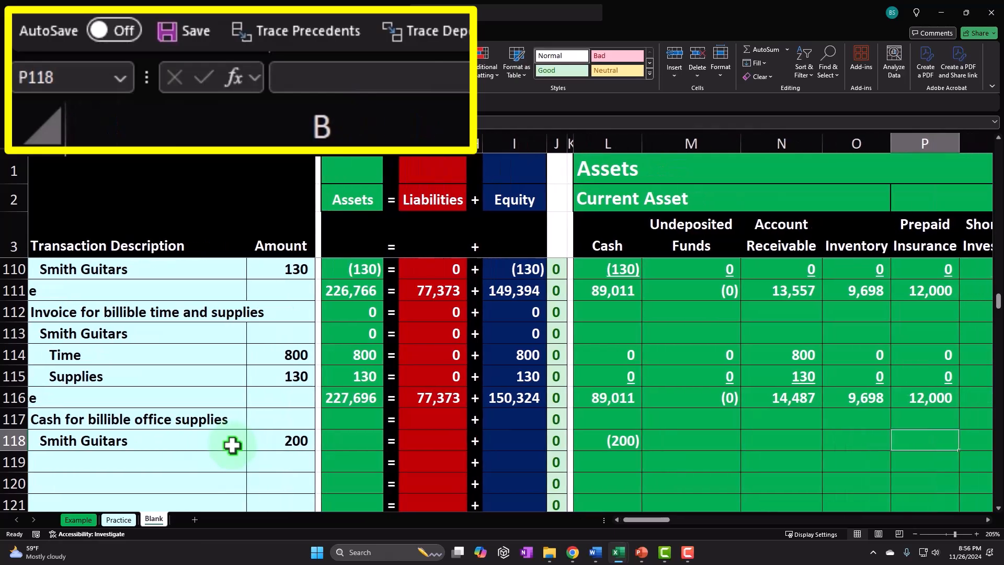
key("Right")
key("Right")
key("Right")
key("Right")
key("Right")
key("Right")
key("Right")
key("Right")
key("Right")
key("Right")
key("Right")
key("Right")
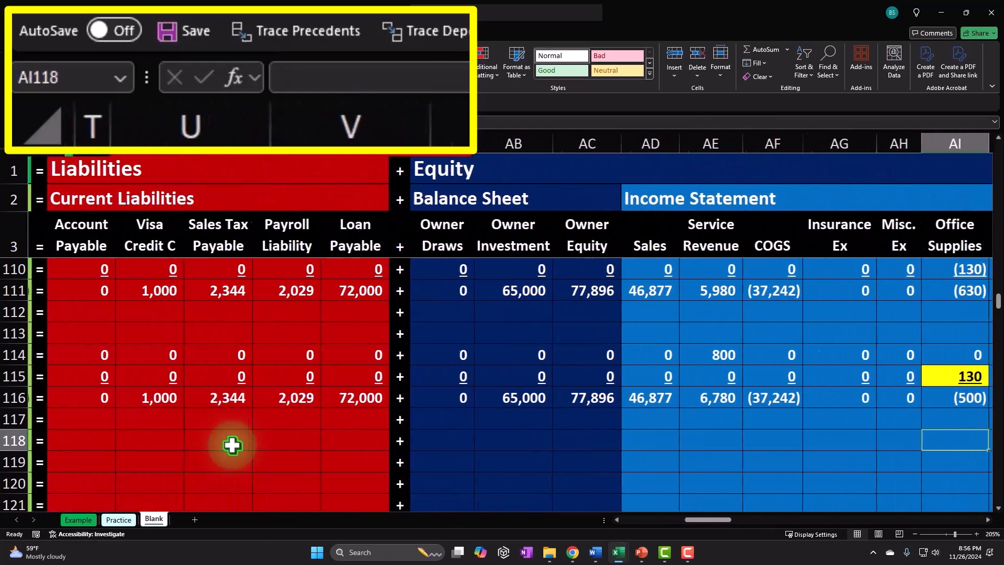
key("Left")
key("Left")
key("Left")
type("=")
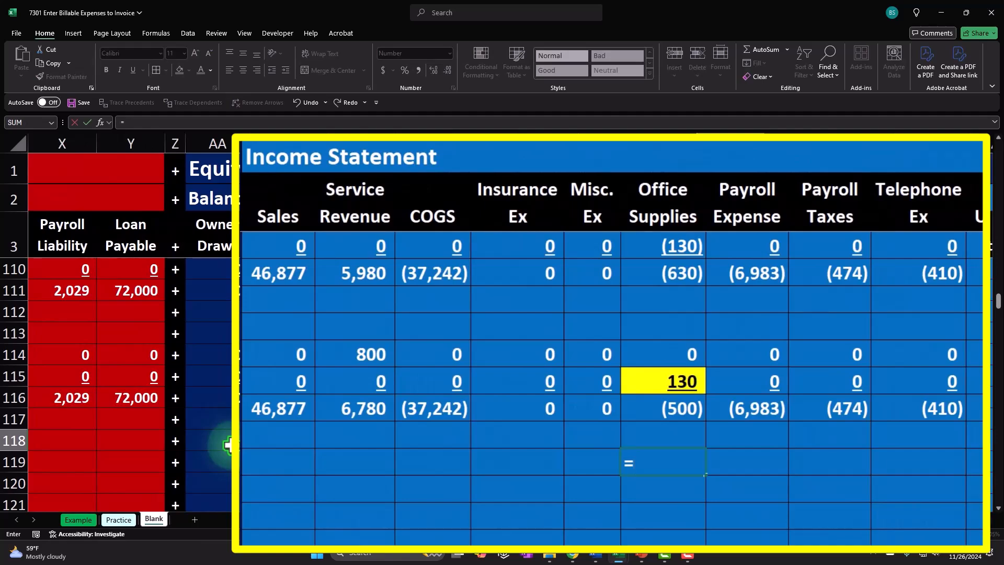
type("-")
key("Left")
key("Left")
key("Left")
key("Left")
key("Left")
key("Left")
key("Left")
key("Left")
key("Left")
key("Left")
key("Left")
key("Left")
key("Left")
key("Left")
key("Left")
key("Left")
key("Left")
key("Left")
key("Left")
key("Left")
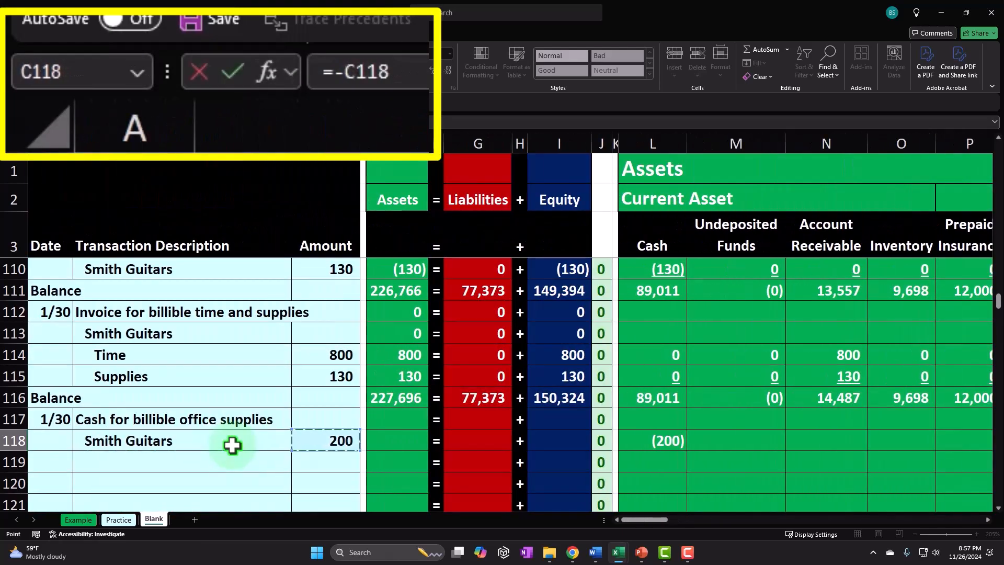
key("Return")
key("Up")
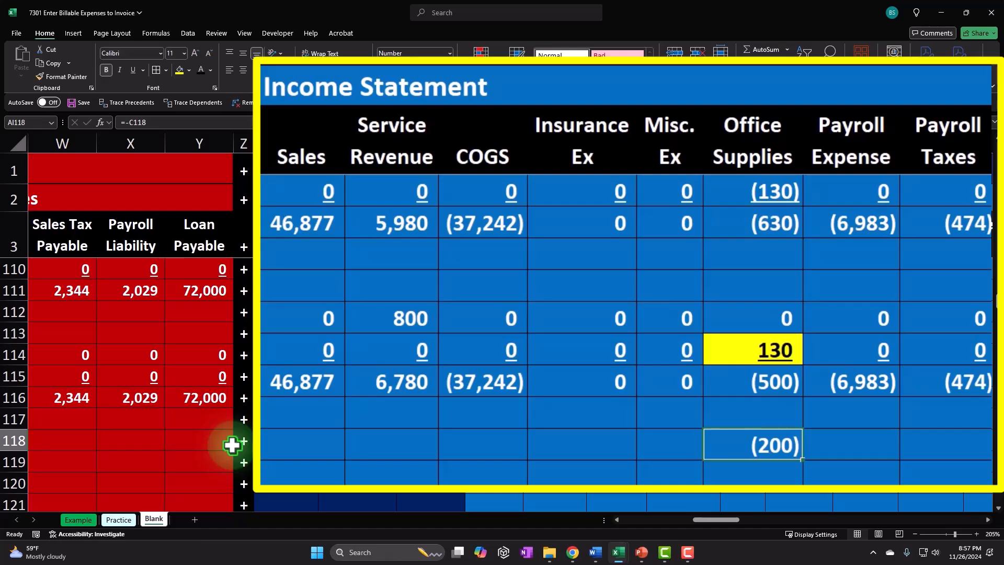
Enter zeros in the remaining account columns of row 118.
key("Left")
key("Left")
key("Left")
key("Left")
key("Left")
key("Left")
key("Left")
key("Left")
key("Left")
key("Left")
key("Left")
key("Left")
key("Left")
key("Left")
key("Left")
key("Left")
key("Left")
key("Left")
key("Left")
key("Left")
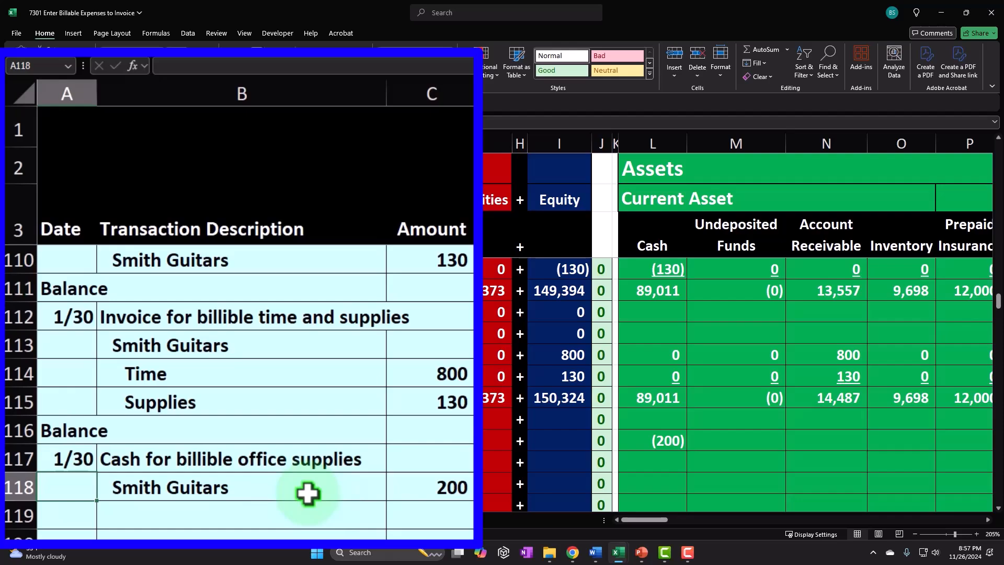
left_click(307, 493)
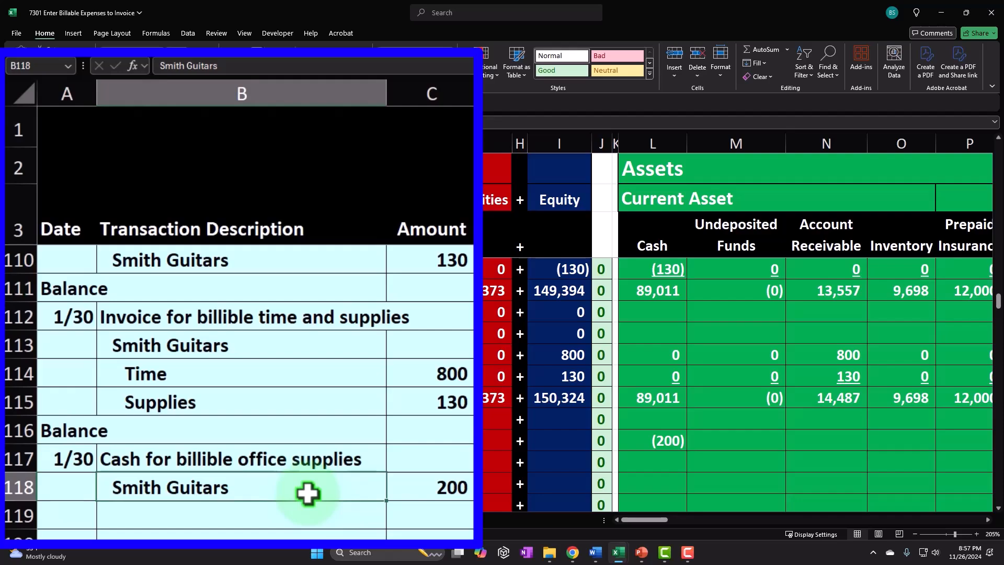
key("Right")
key("Right")
key("Right")
key("Right")
key("Right")
key("Right")
key("Right")
key("Right")
key("Right")
key("Right")
key("Right")
key("Right")
key("Right")
key("Right")
key("Right")
key("Right")
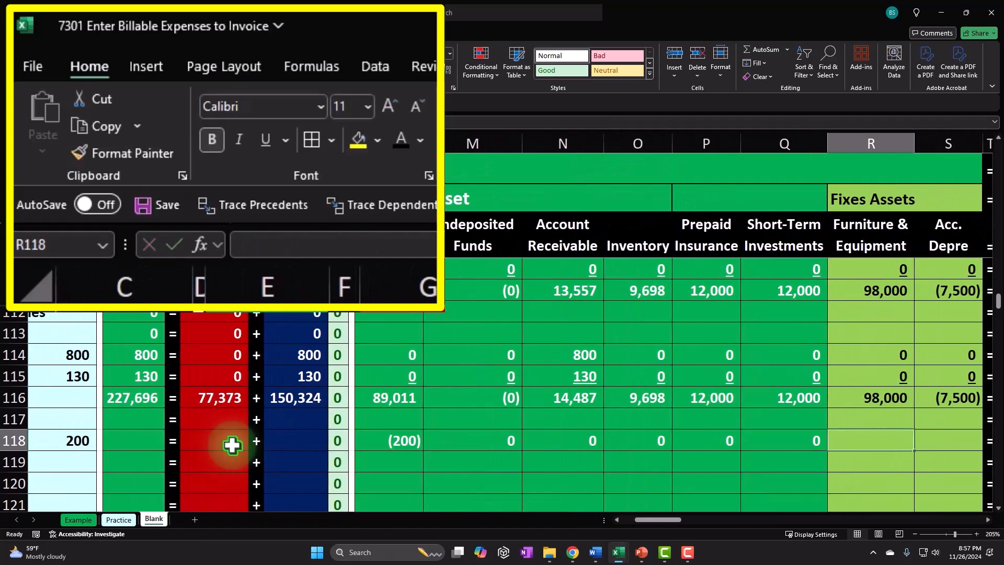
key("Right")
key("Right")
key("Right")
key("Right")
key("Right")
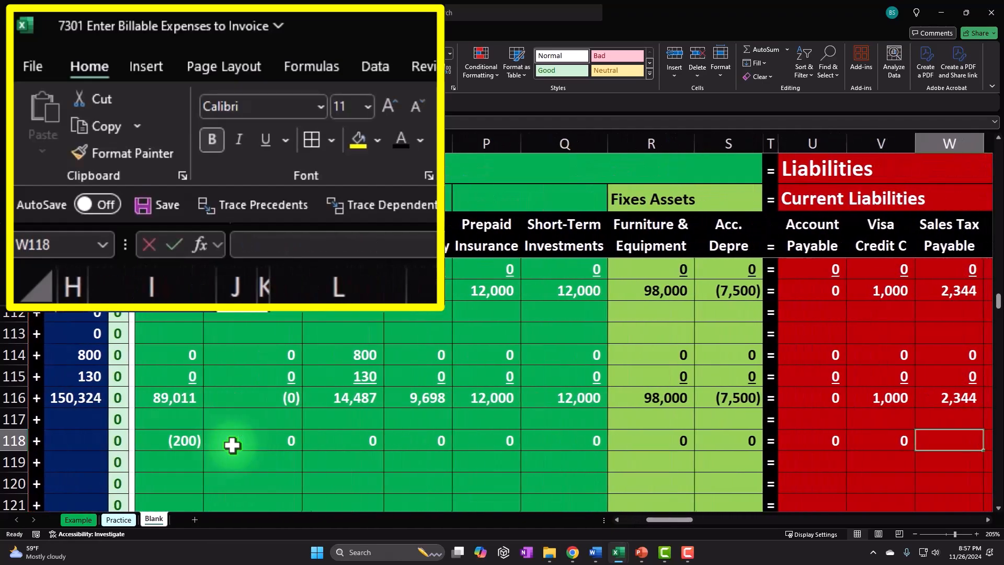
key("Right")
key("Right")
key("Right")
key("Right")
type("0")
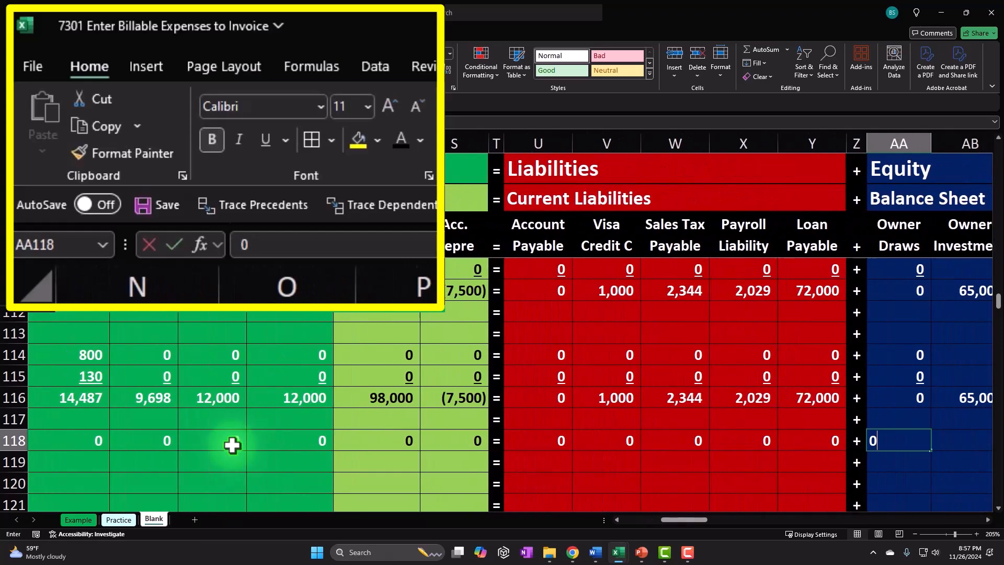
key("Right")
key("Right")
key("Right")
key("Right")
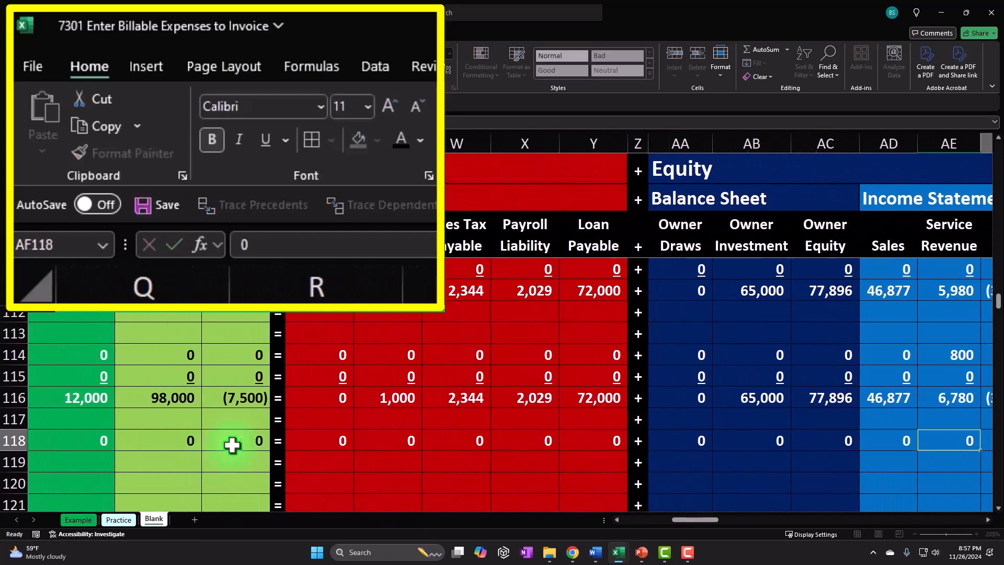
key("Right")
key("Right")
key("Right")
key("Right")
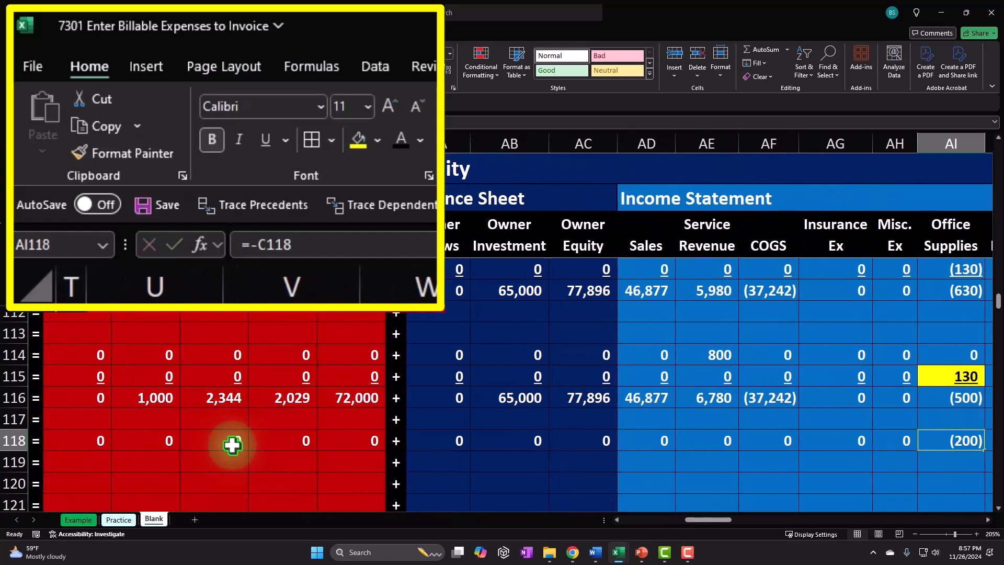
key("Right")
key("Right")
key("Right")
key("Right")
type("0")
key("Return")
key("Left")
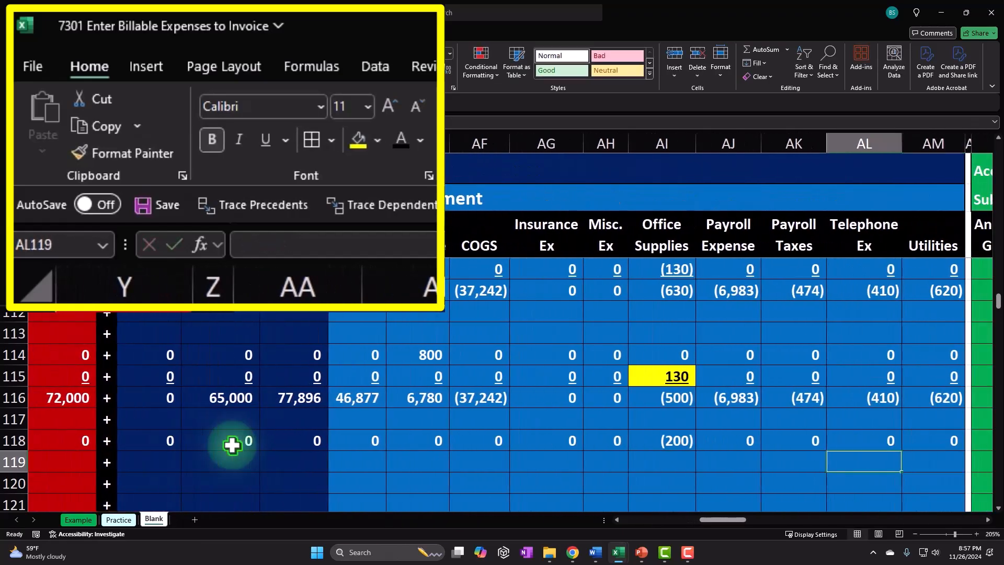
Underline the account values across row 118.
left_click_drag(167, 440, 919, 439)
left_click(132, 69)
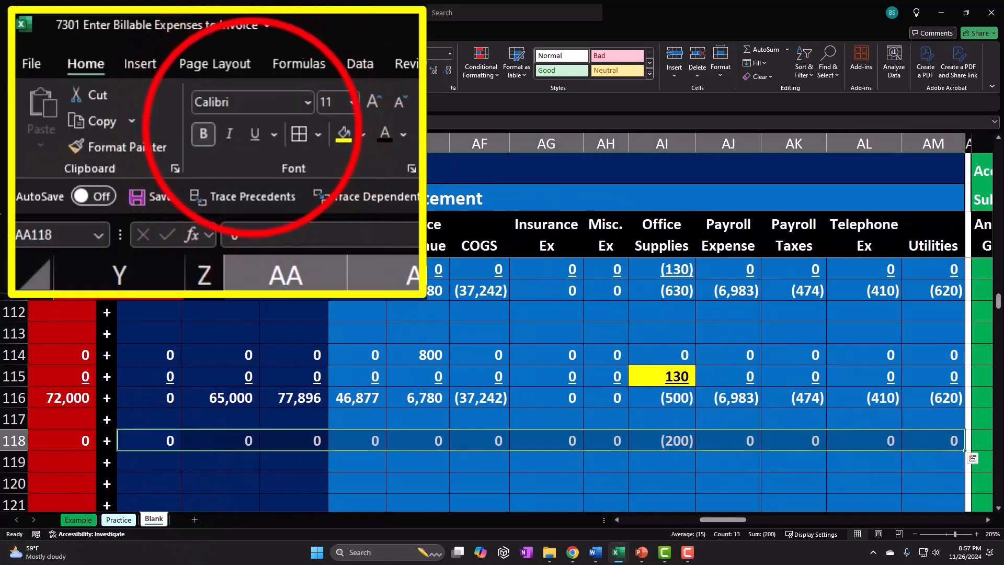
left_click_drag(90, 439, 332, 444)
left_click(216, 117)
left_click_drag(230, 440, 89, 439)
left_click(133, 70)
key("Home")
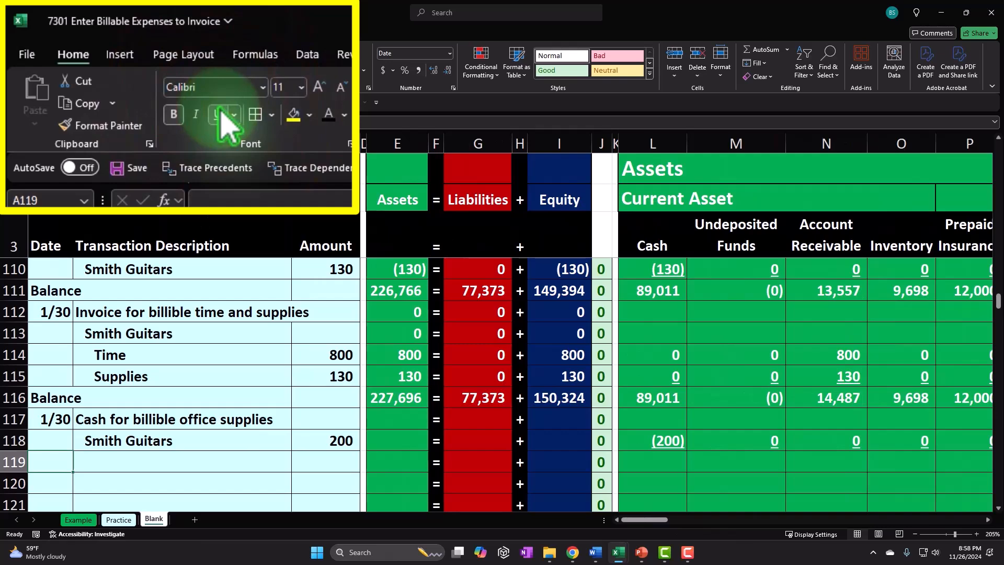
Enter a formula in A119 referencing the Balance label above to label row 119 Balance.
type("=")
key("Up")
key("Up")
key("Up")
key("Return")
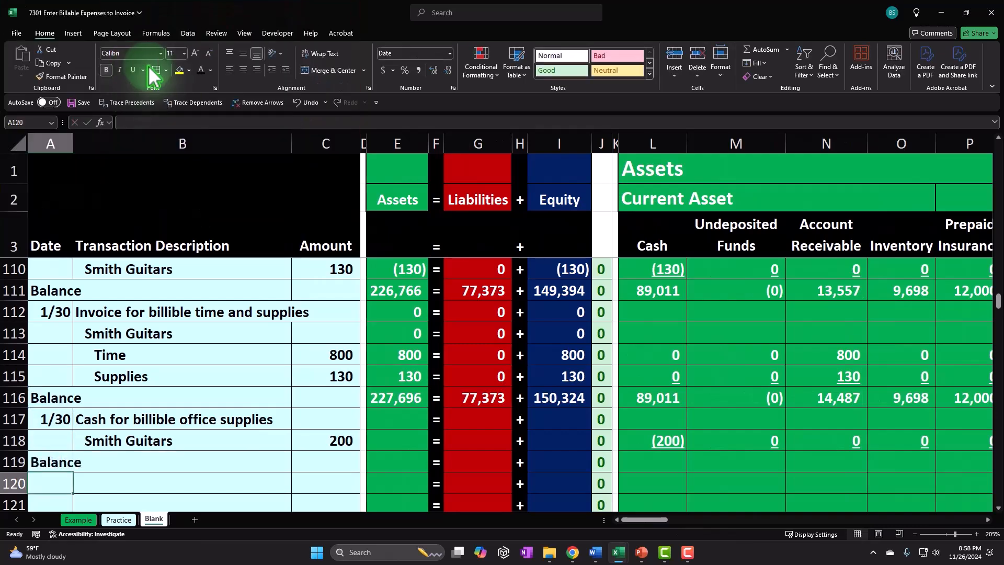
Fill the Assets, Liabilities and Equity sum formulas down through rows 117 to 120.
left_click(392, 403)
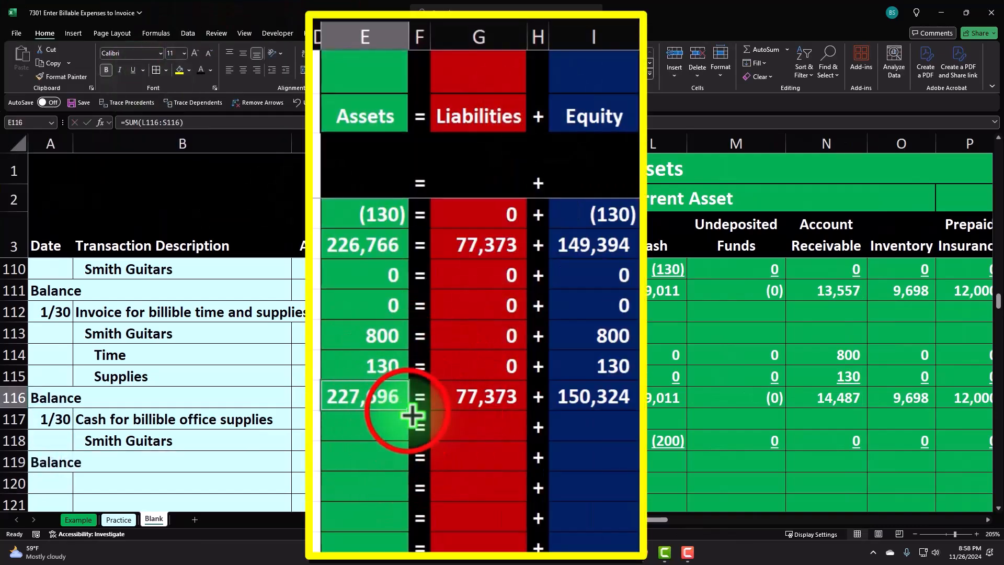
left_click_drag(411, 421, 404, 491)
left_click(504, 396)
left_click_drag(527, 410, 516, 491)
left_click(587, 399)
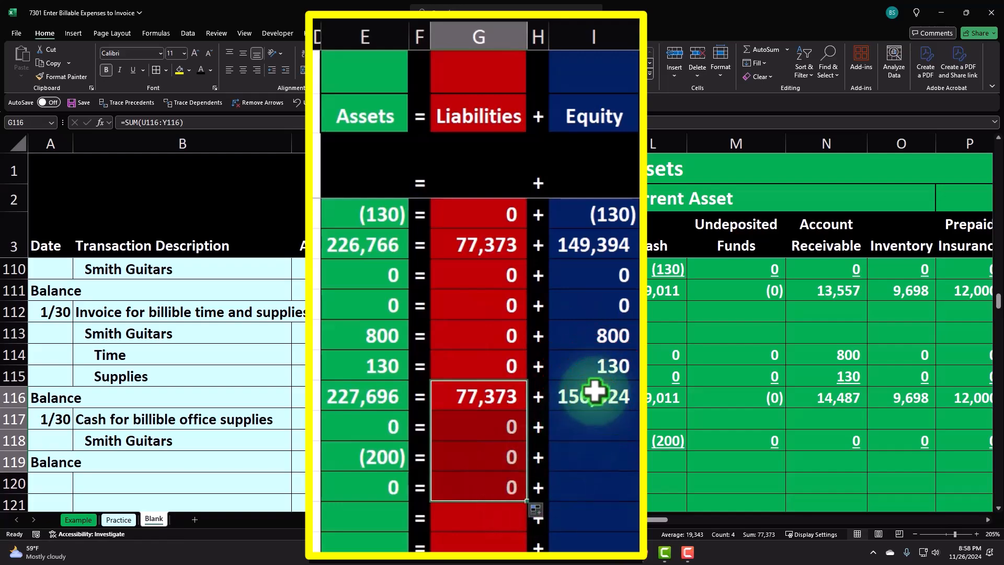
left_click_drag(635, 409, 633, 502)
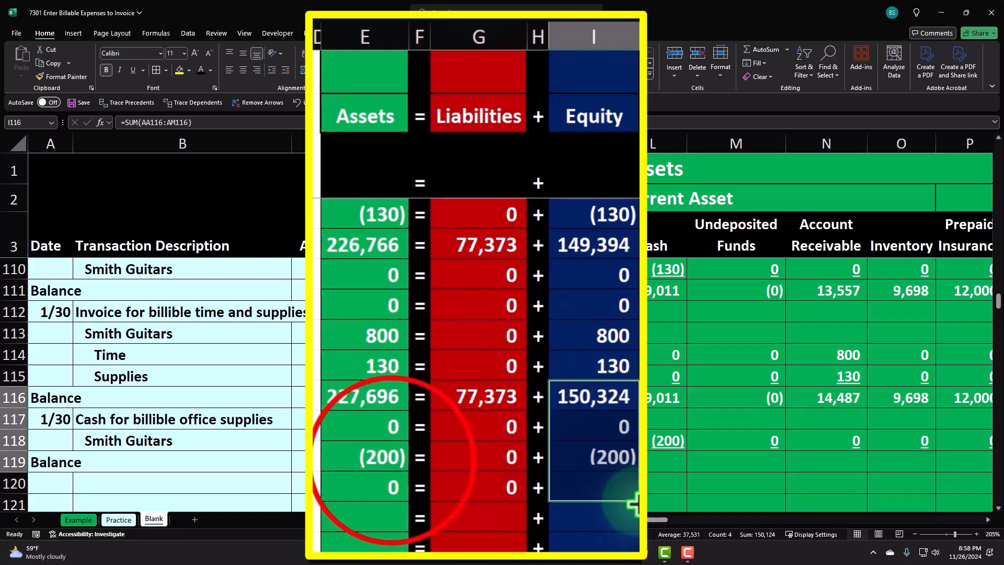
Underline the Assets, Liabilities and Equity totals in row 118.
left_click(392, 458)
left_click(490, 453, "ctrl")
left_click(587, 457, "ctrl")
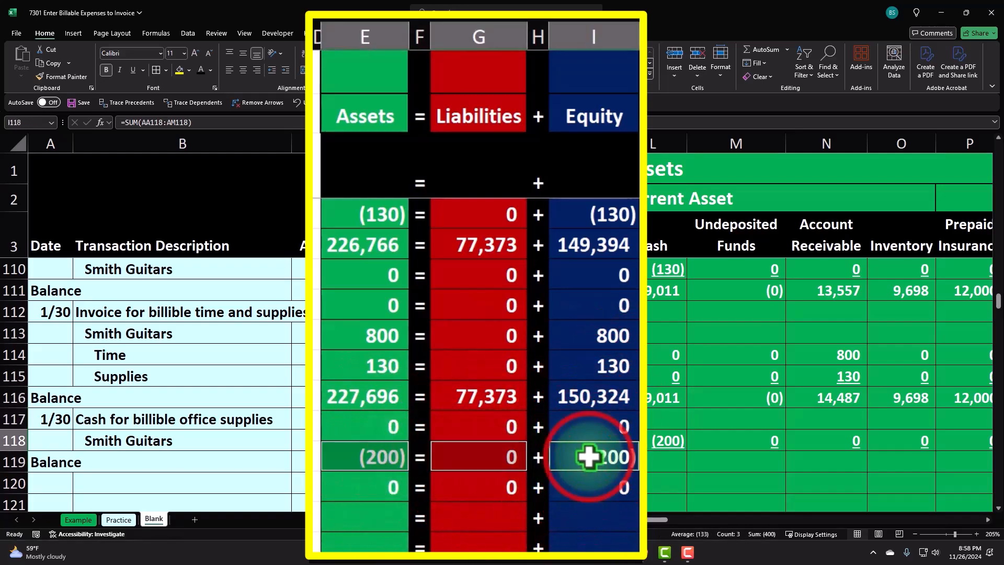
left_click(133, 71)
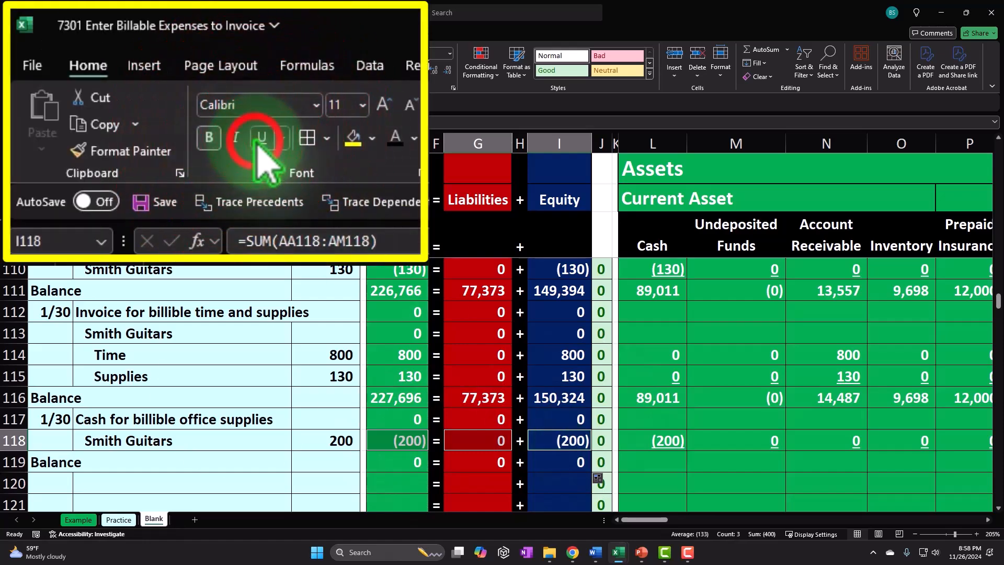
left_click(235, 398)
Enter a SUM formula in row 119's Cash cell totalling the cash from row 116 through row 118.
left_click(654, 462)
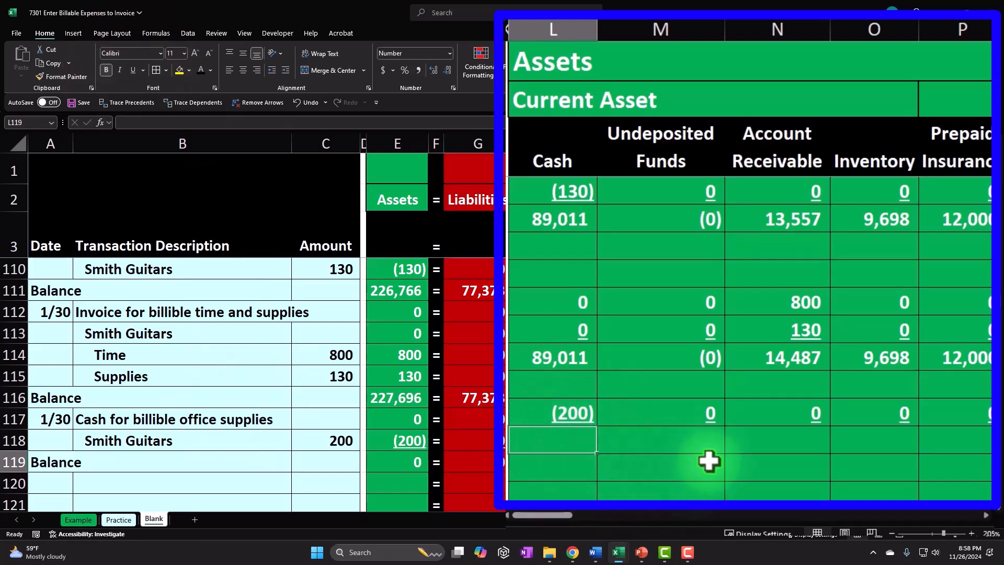
type("=")
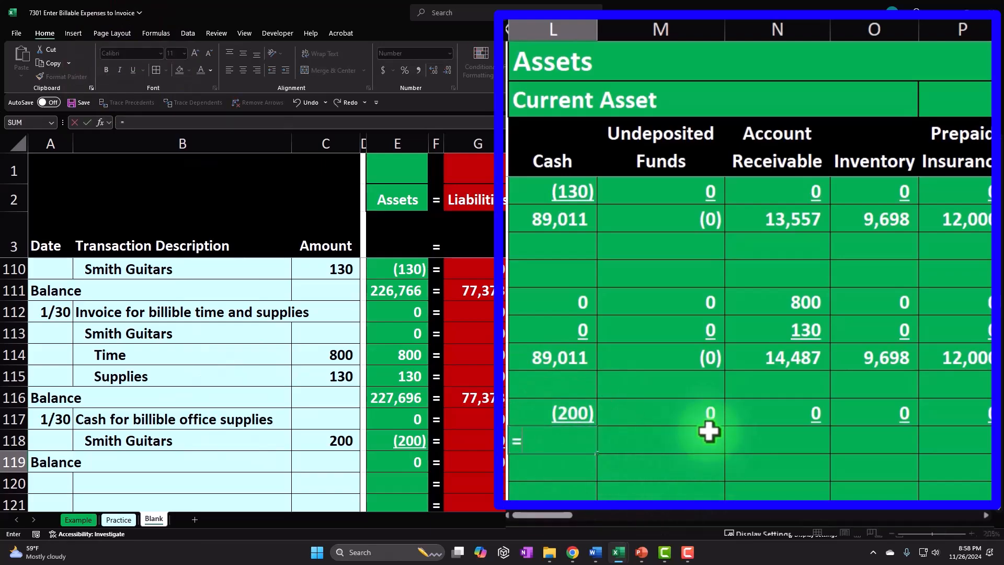
type("sum(L116")
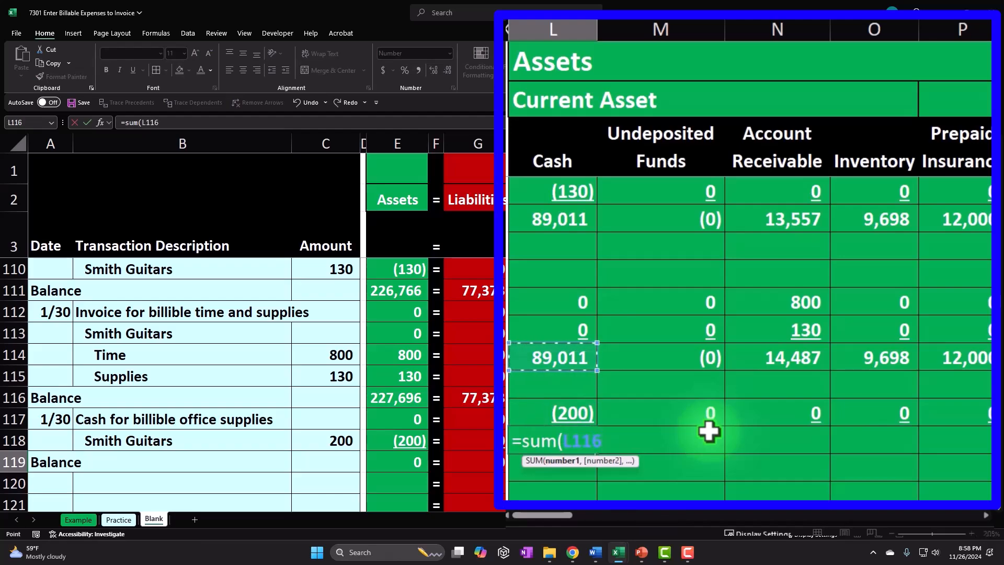
key("Return")
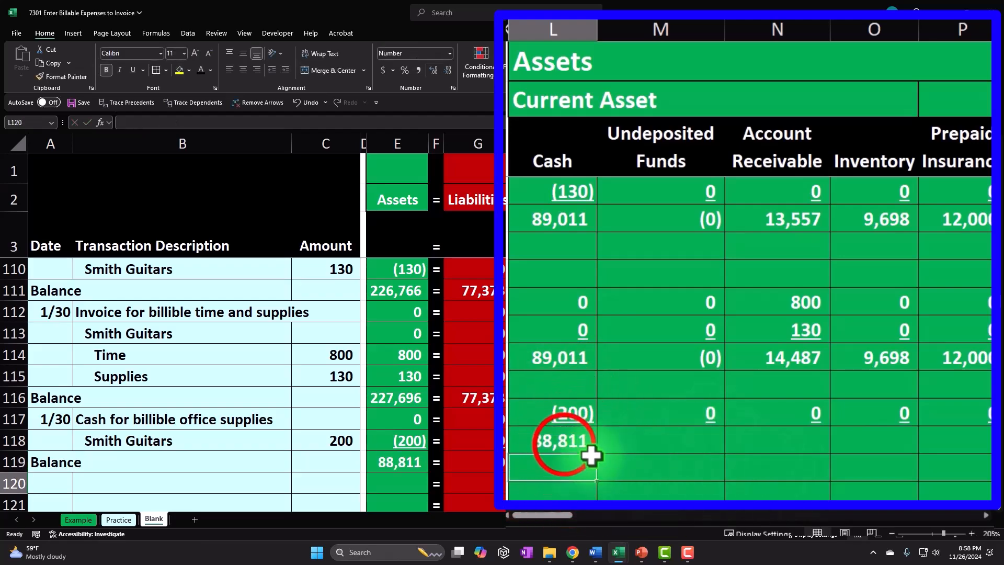
Copy the cash balance formula across row 119 through all the remaining account columns.
left_click(565, 446)
left_click_drag(702, 464, 628, 463)
right_click(638, 462)
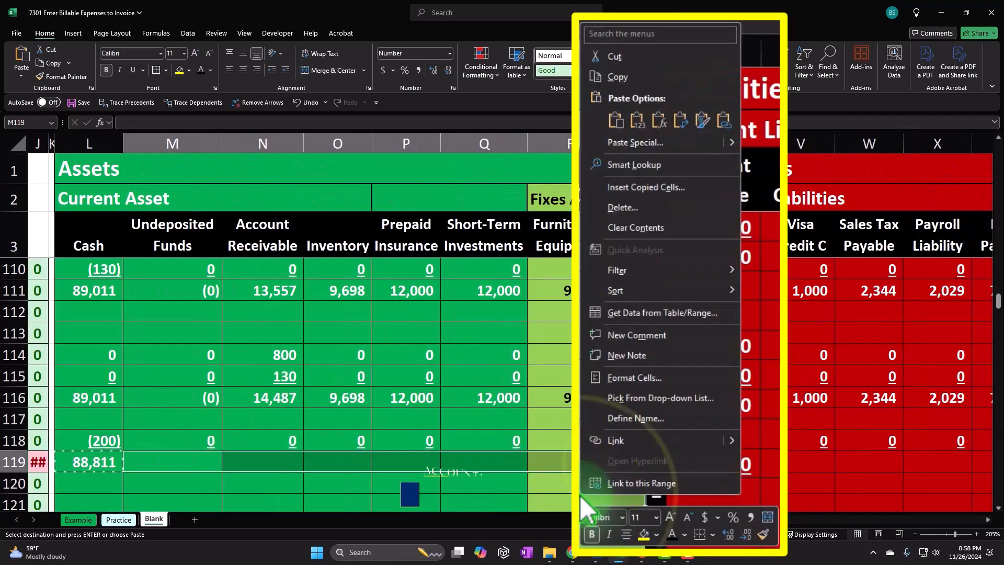
left_click(695, 187)
left_click_drag(737, 463, 666, 464)
right_click(667, 464)
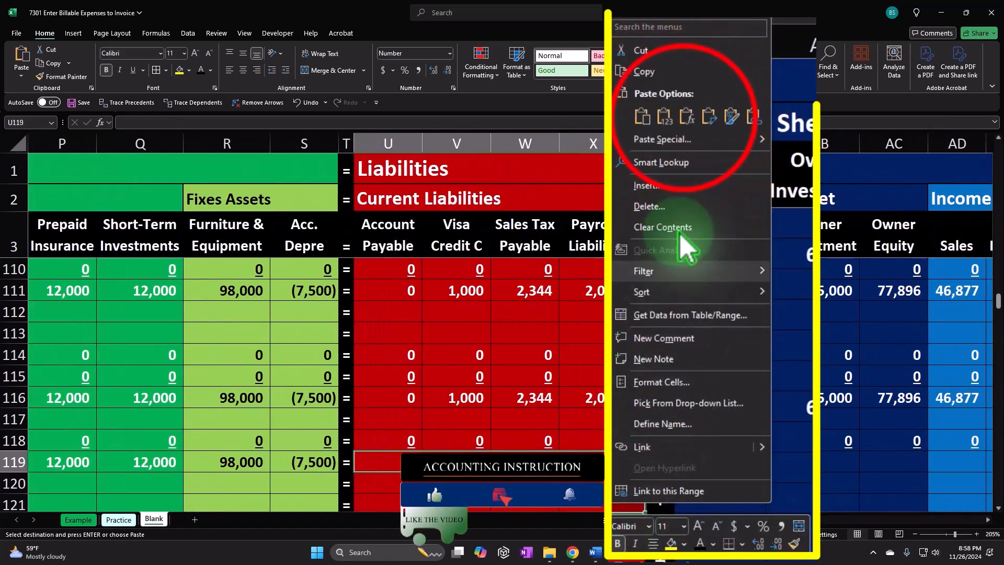
left_click(689, 133)
left_click_drag(762, 468, 665, 471)
left_click_drag(593, 451, 631, 421)
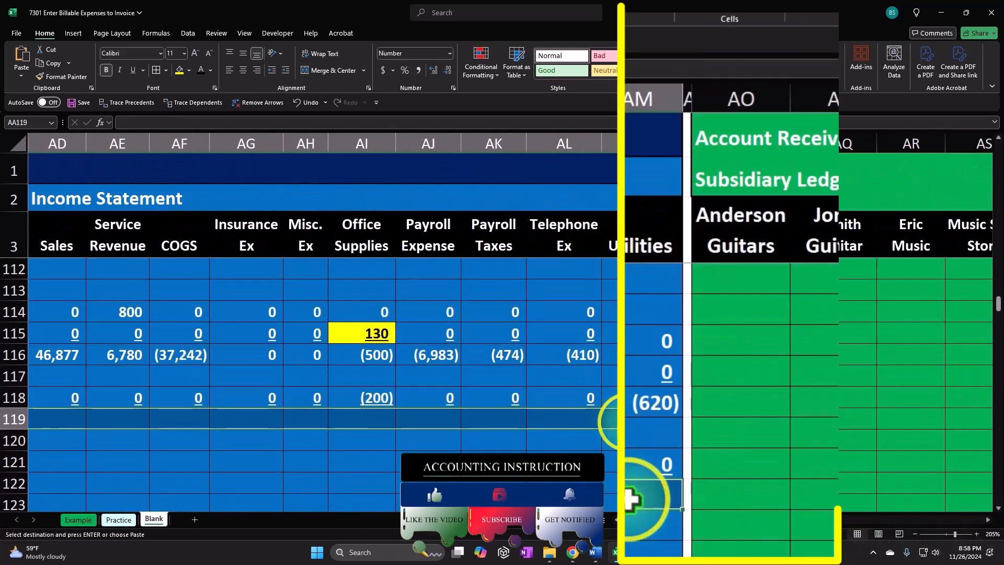
right_click(630, 421)
left_click(712, 108)
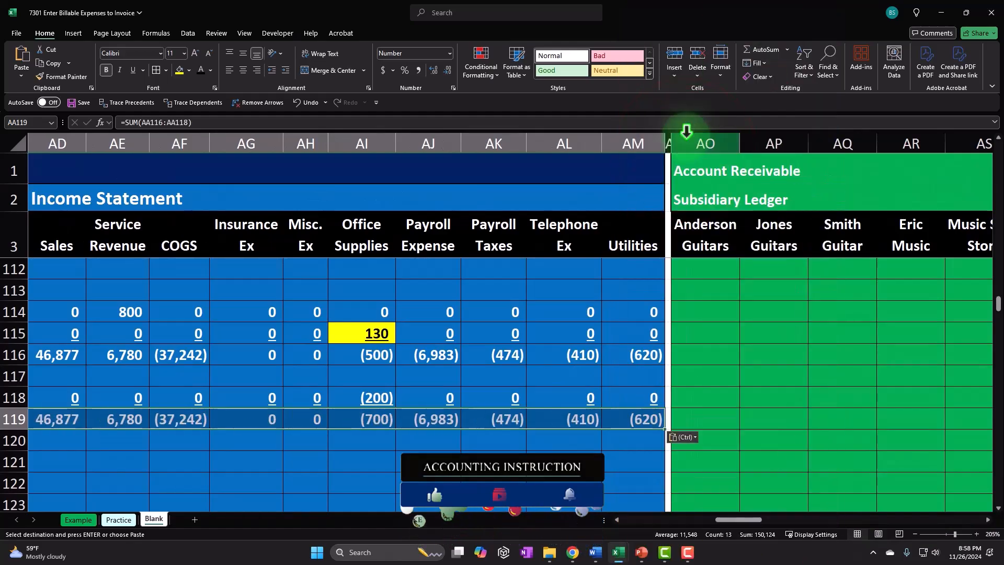
key("Home")
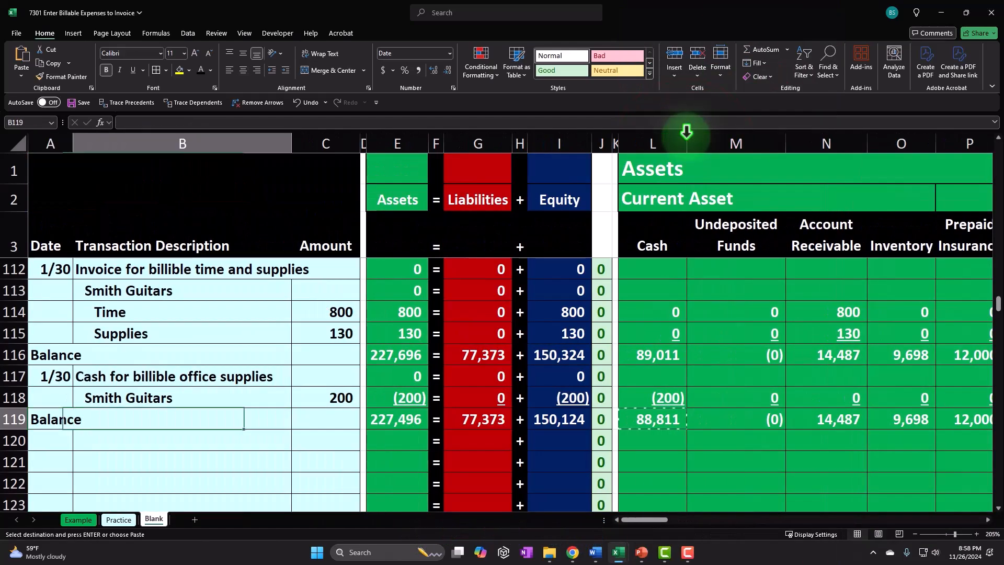
Examine the 1/30 entries and balance rows across the Assets and Income Statement columns, comparing the Office Supplies amounts.
key("Right")
key("Right")
key("Right")
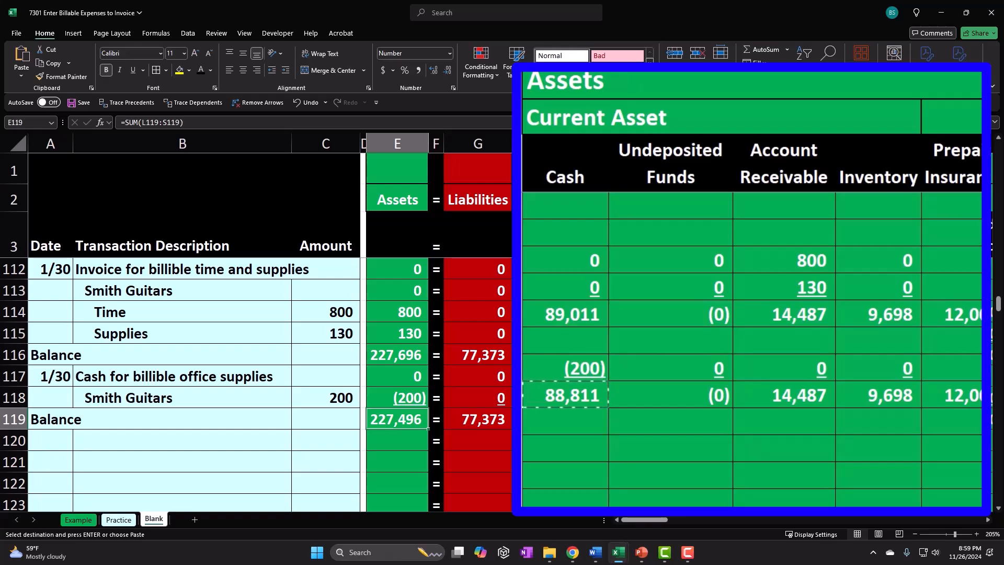
left_click_drag(661, 519, 726, 523)
left_click(647, 397)
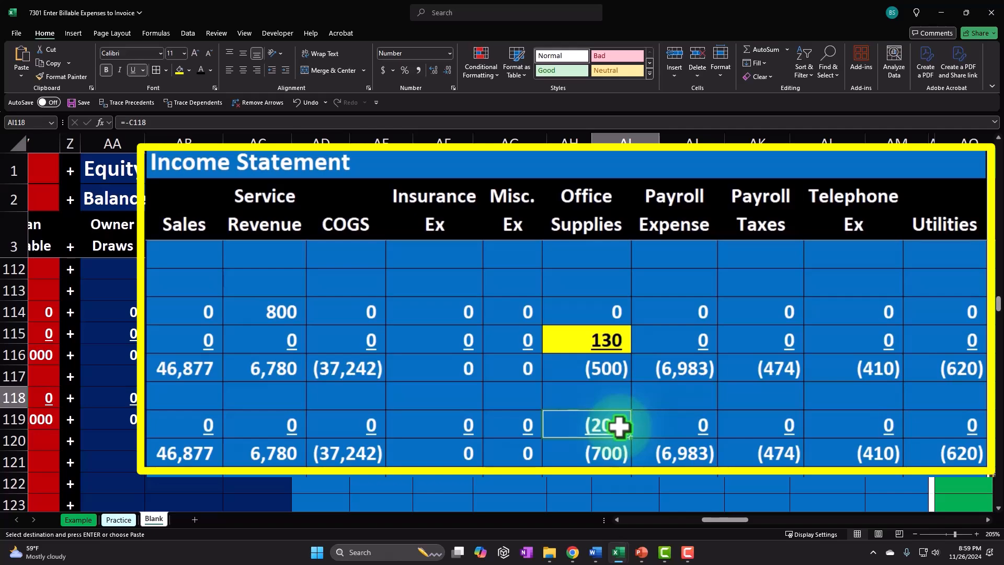
left_click(602, 335)
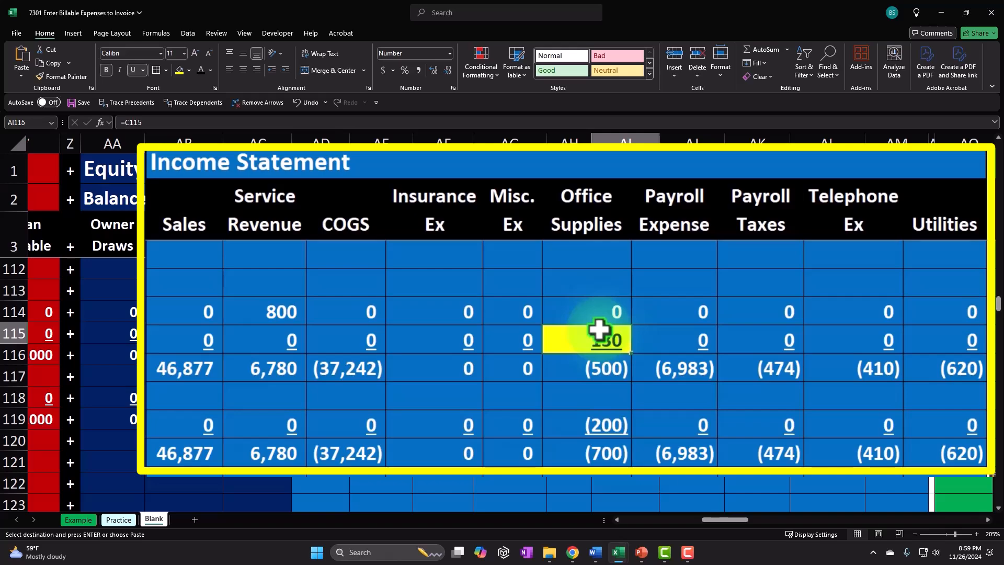
left_click(182, 425)
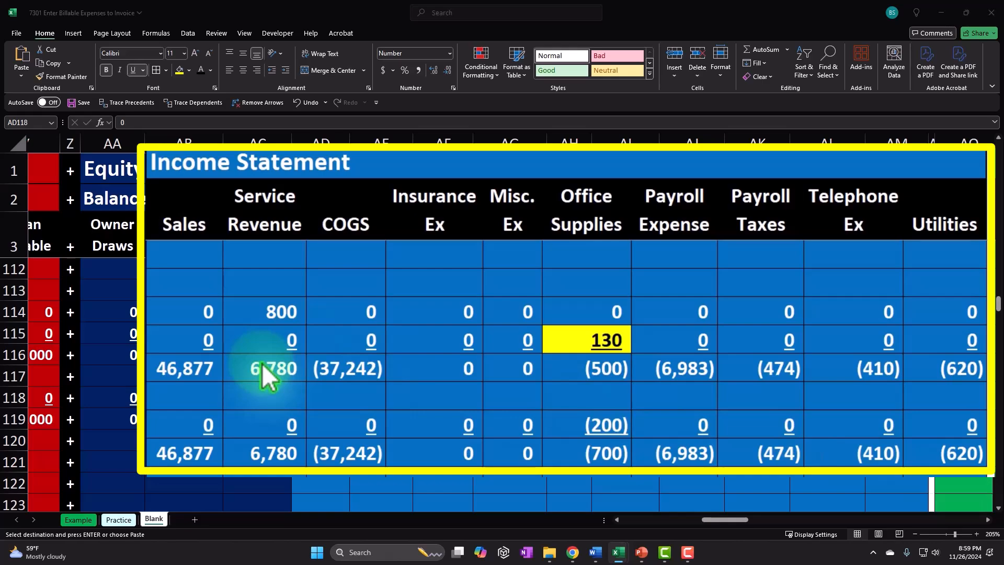
left_click(274, 436)
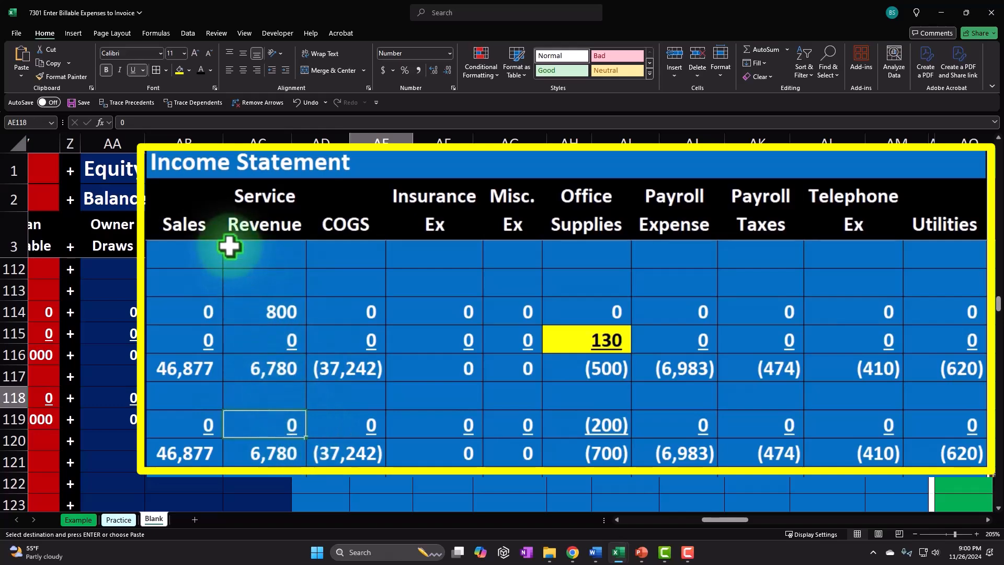
left_click(574, 431)
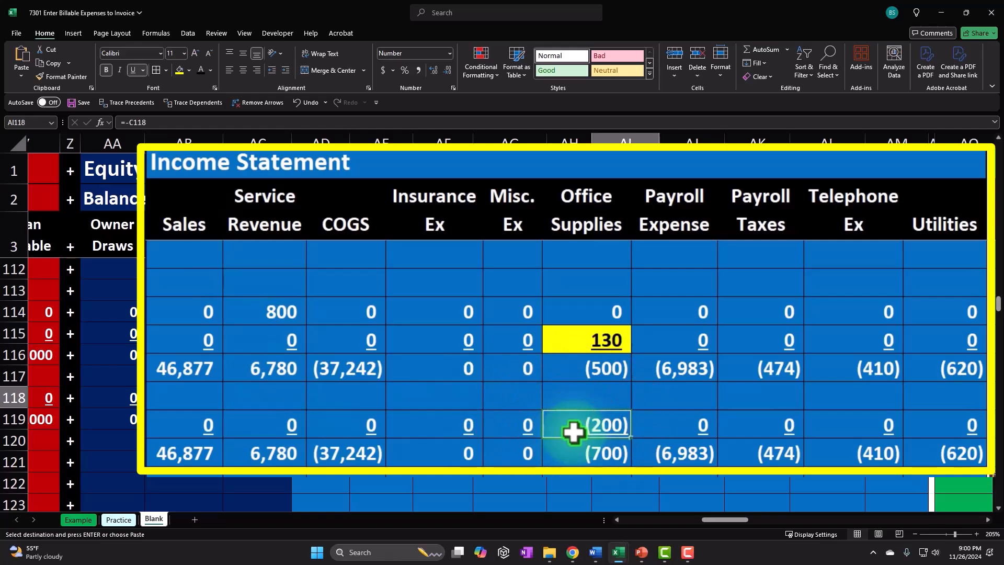
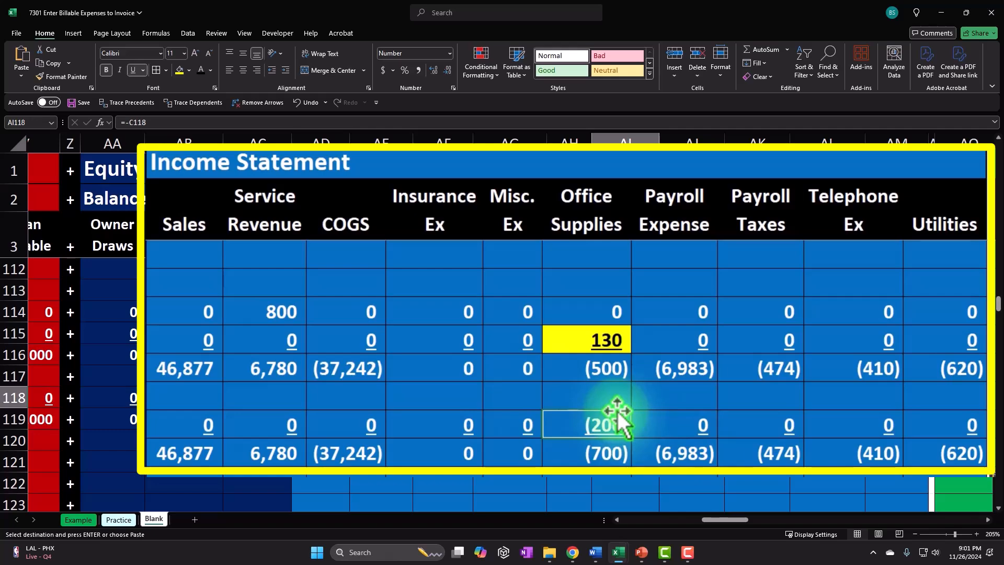
Enter row 120's date as a reference to the 1/30 date in row 117.
key("Left")
key("Right")
key("Left")
key("Left")
key("Left")
key("Left")
key("Left")
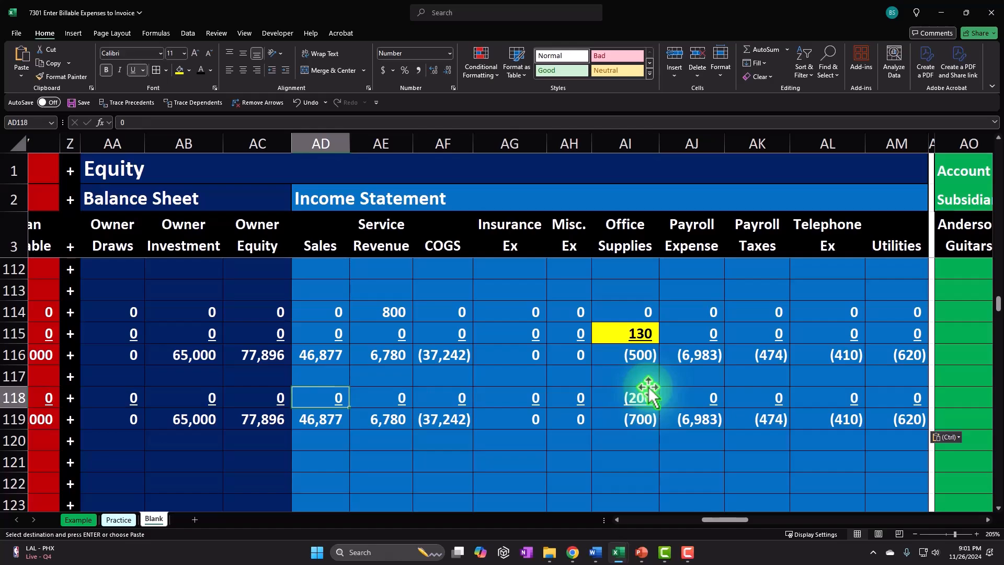
key("Right")
key("Left")
key("Left")
key("Left")
key("Left")
key("Left")
key("Left")
key("Left")
key("Left")
key("Left")
key("Left")
key("Left")
key("Left")
key("Left")
key("Left")
key("Left")
key("Left")
key("Left")
key("Left")
key("Left")
key("Left")
key("Left")
key("Left")
key("Left")
key("Left")
key("Left")
key("Left")
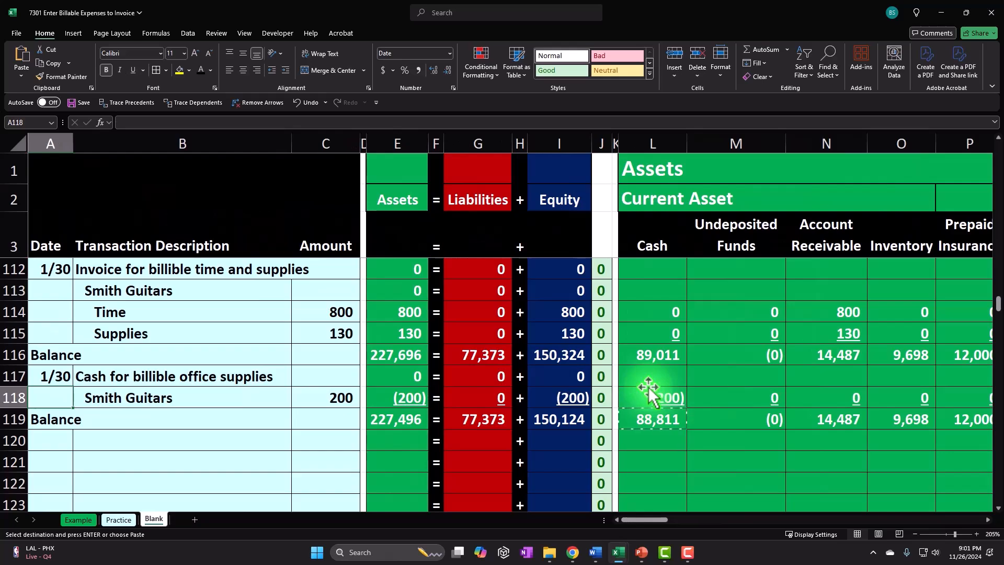
key("Down")
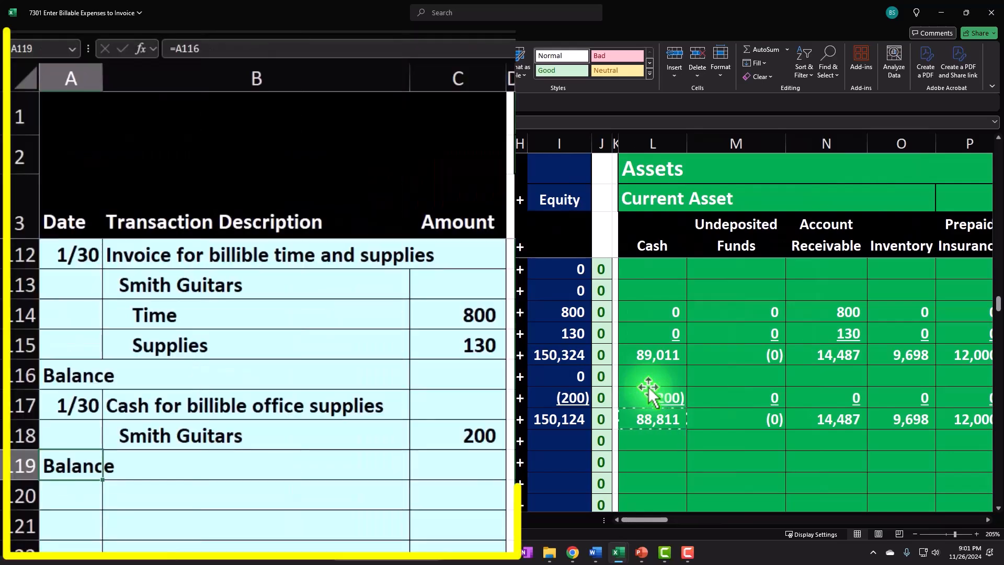
key("Down")
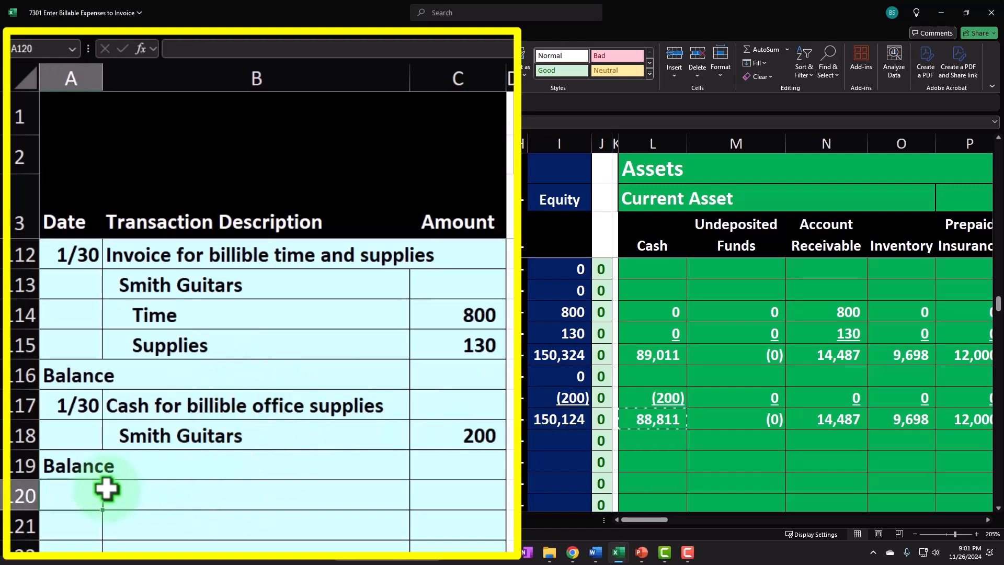
type("=")
key("Up")
key("Up")
key("Up")
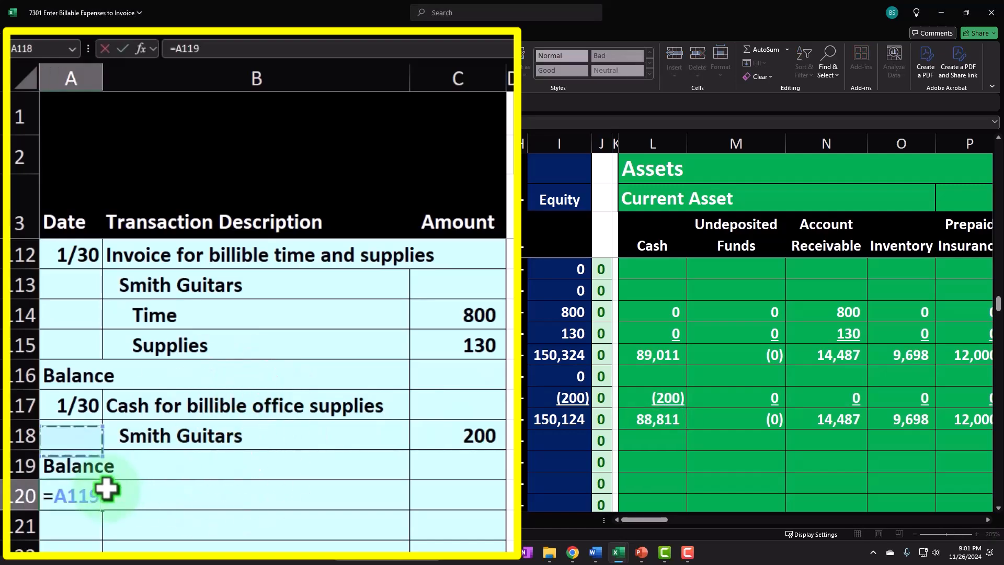
key("Return")
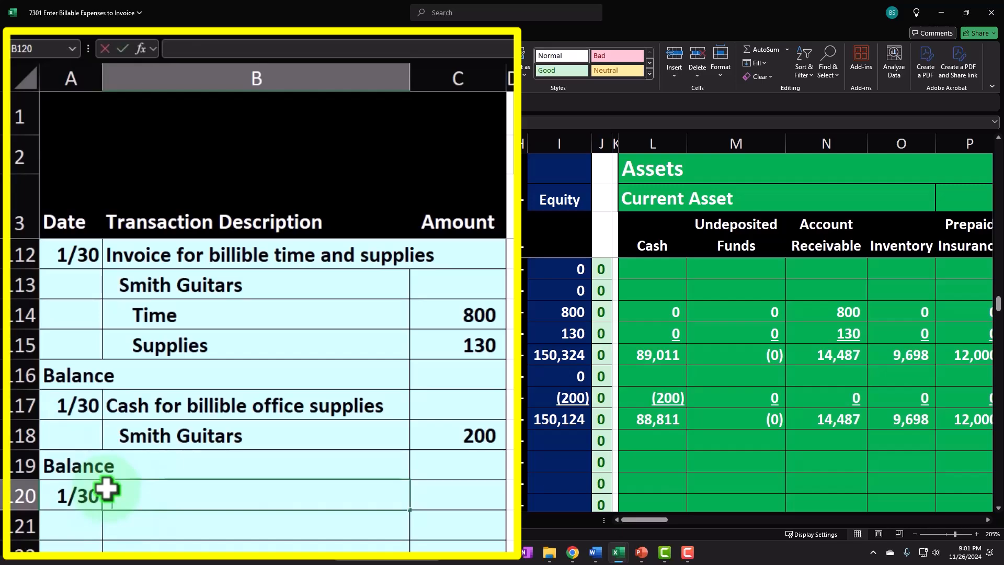
Enter the description "Invoice for billible supplies" in row 120.
type("Invoice for")
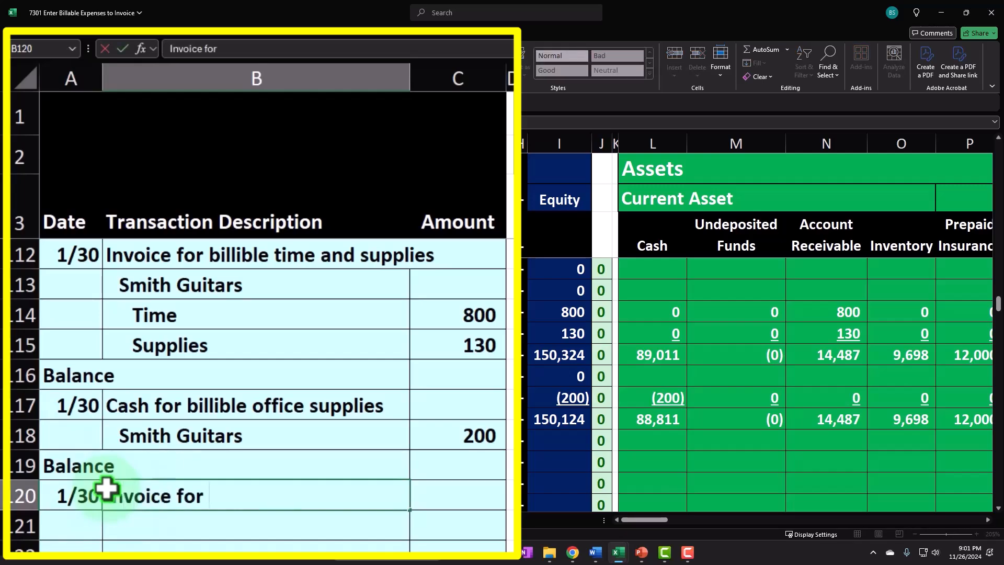
type(" billible ")
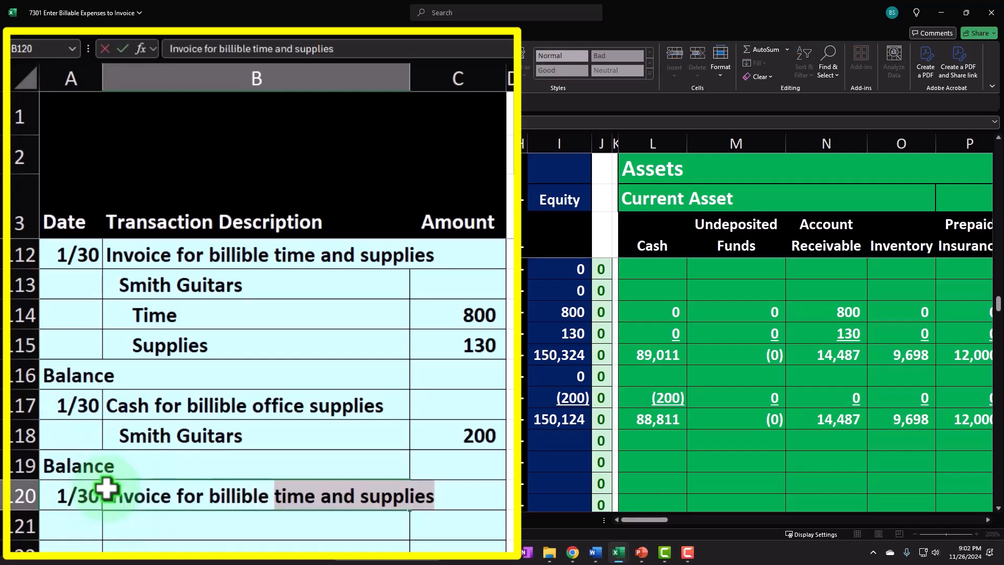
type("supplies")
key("Tab")
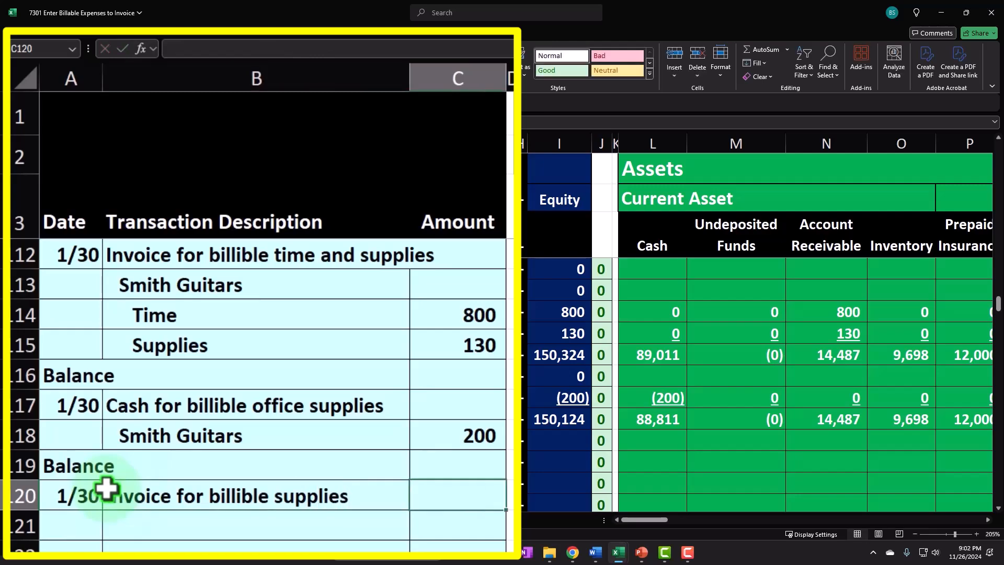
Enter row 121's customer as a reference to the customer name in row 118 and indent it.
key("Return")
type("=")
key("Up")
key("Up")
key("Up")
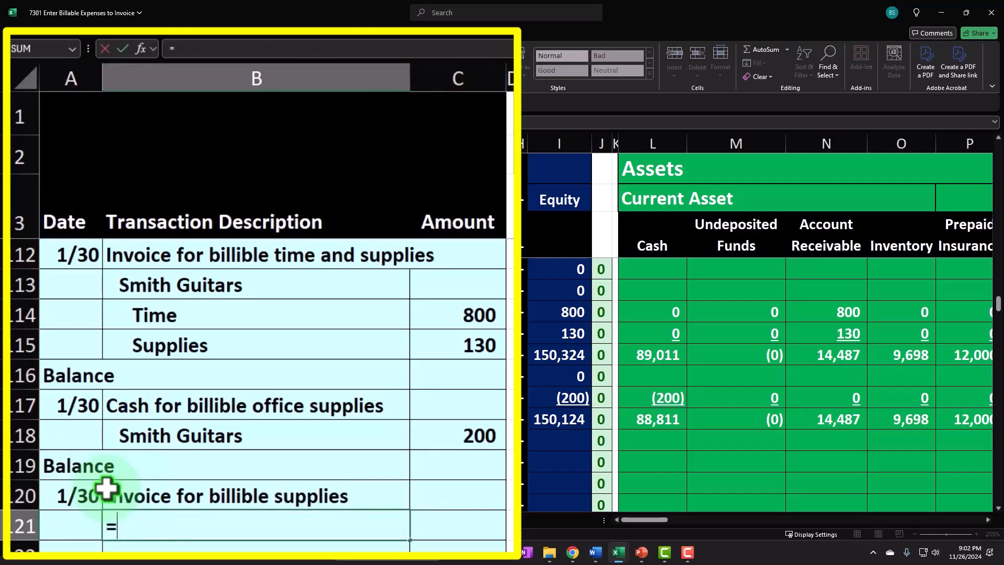
key("ctrl+Return")
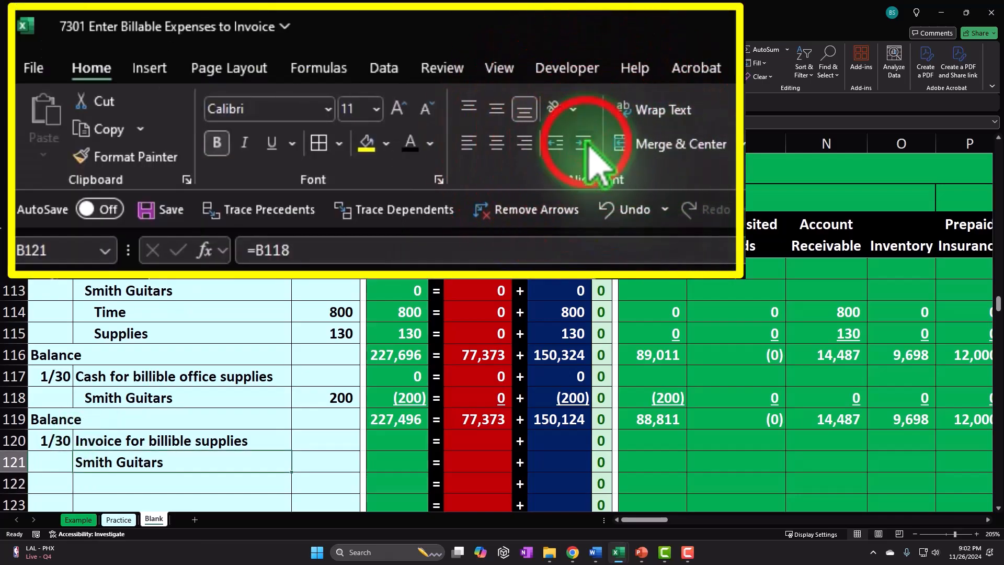
left_click(586, 145)
Enter row 121's amount as a reference to the 200 amount in row 118.
key("Right")
key("Right")
key("Right")
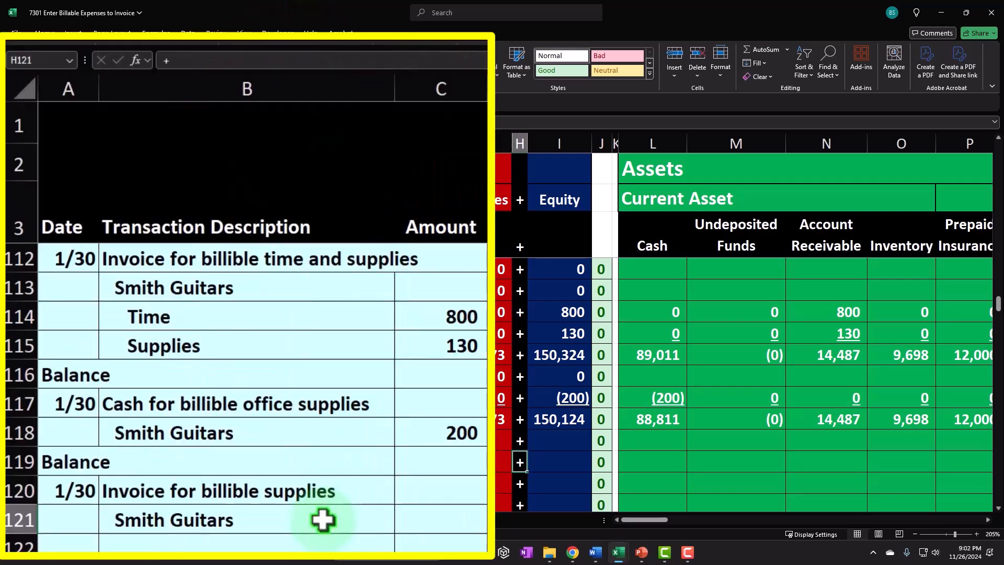
key("Right")
key("Right")
key("Right")
key("Right")
key("Left")
key("Left")
key("Left")
key("Left")
key("Left")
key("Left")
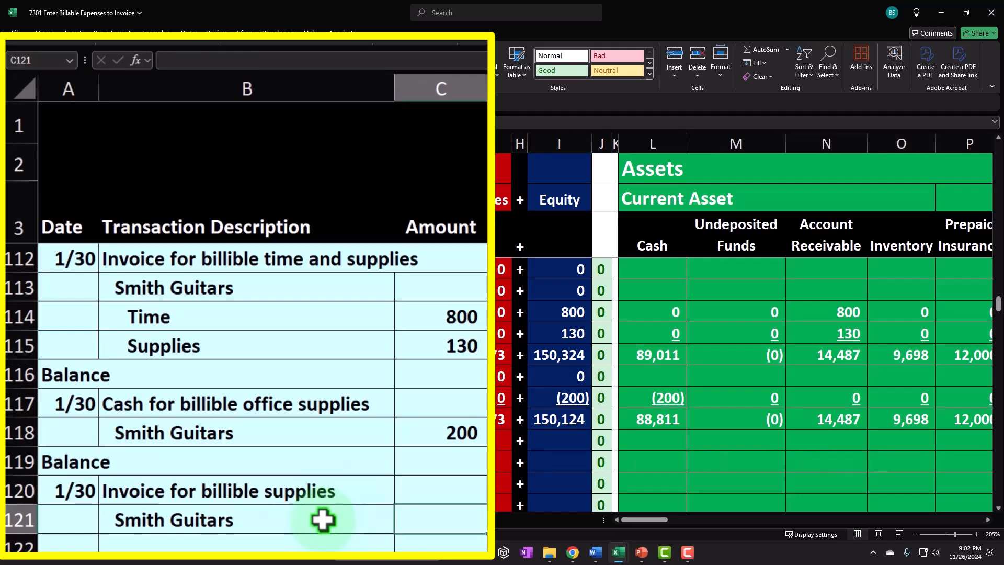
type("=")
key("Tab")
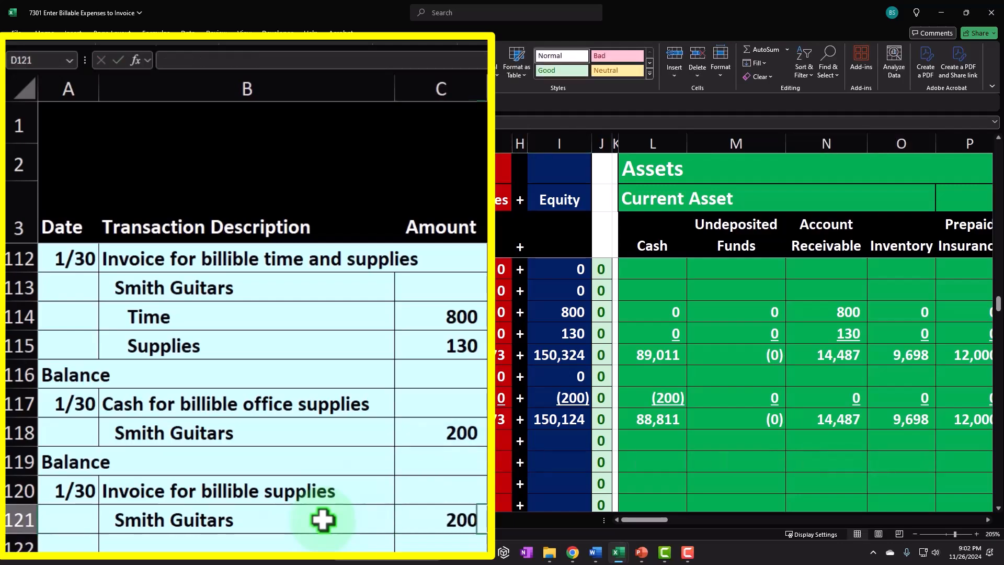
Enter a formula in row 121's Account Receivable cell referencing the row 121 amount.
key("Right")
key("Right")
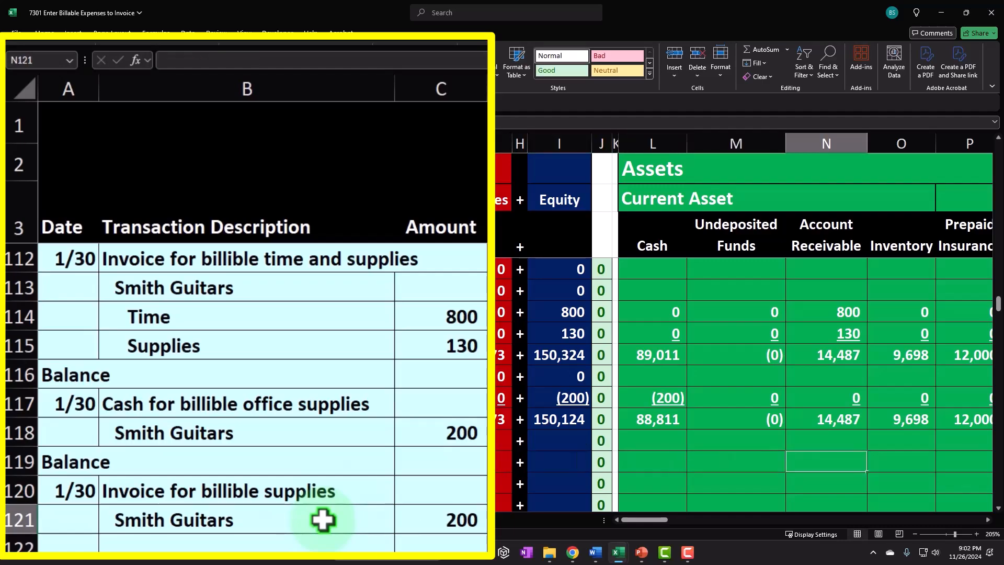
type("=")
key("Left")
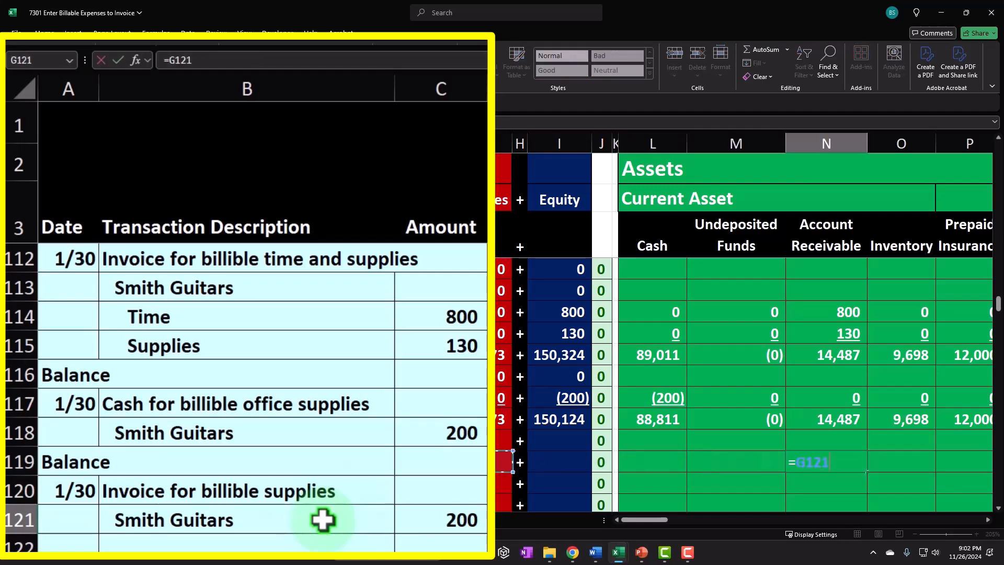
key("Left")
key("Left")
key("Return")
Enter a formula in row 121's Service Revenue cell referencing the row 121 amount.
key("Up")
key("Right")
key("Right")
key("Right")
key("Right")
key("Right")
key("Right")
key("Right")
key("Right")
key("Right")
key("Right")
key("Right")
key("Right")
key("Right")
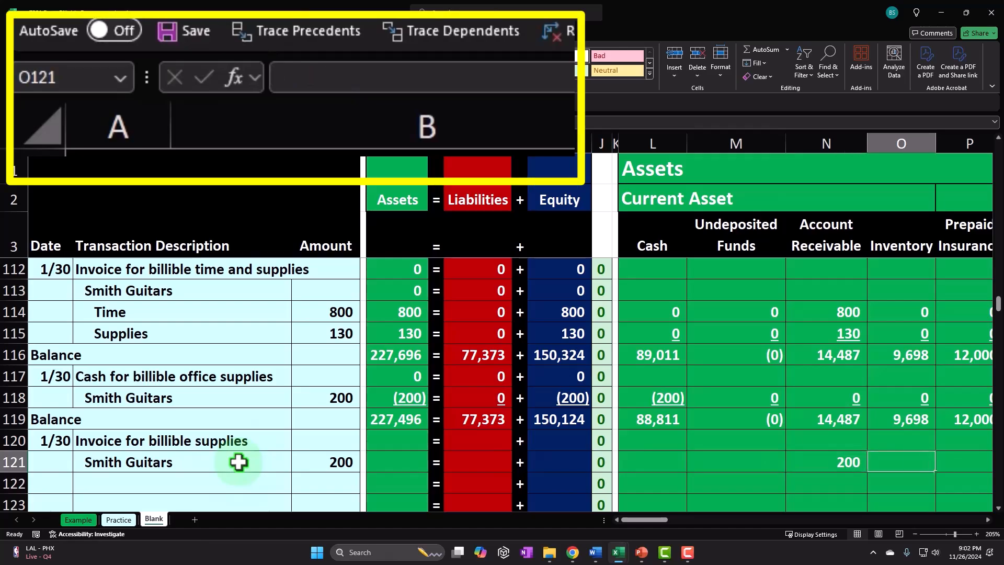
key("Right")
key("Right")
key("Right")
key("Right")
key("Right")
key("Left")
key("Left")
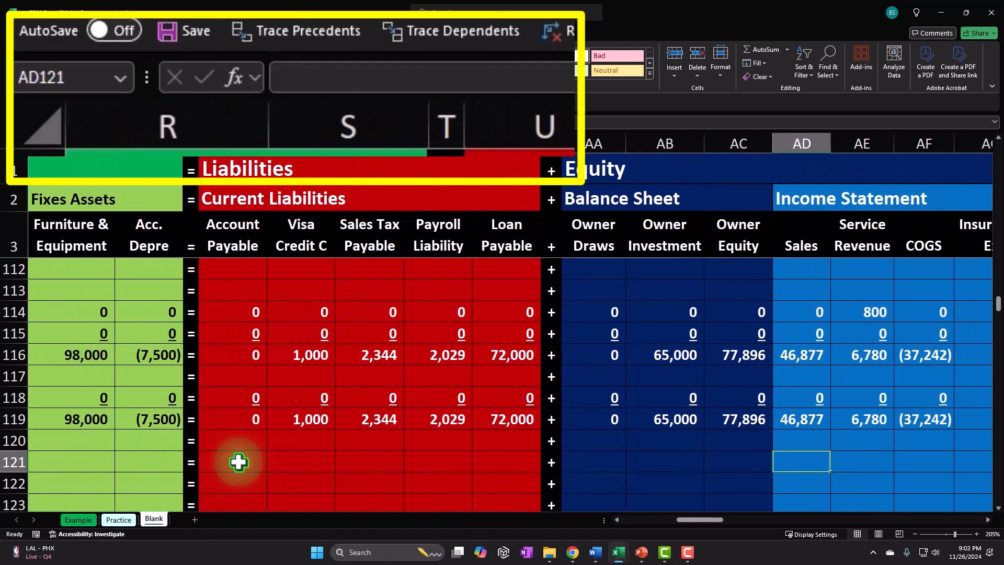
type("=")
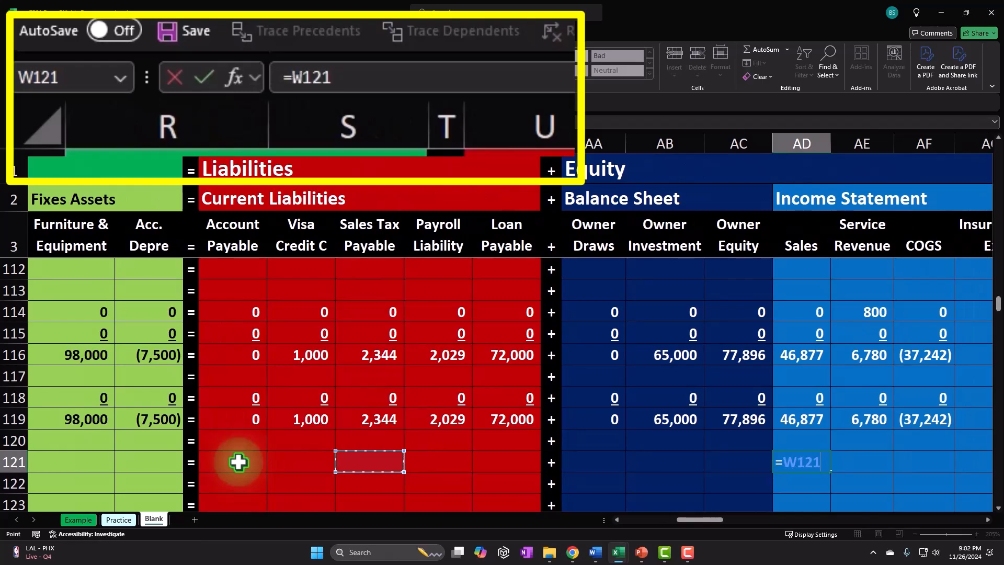
key("Right")
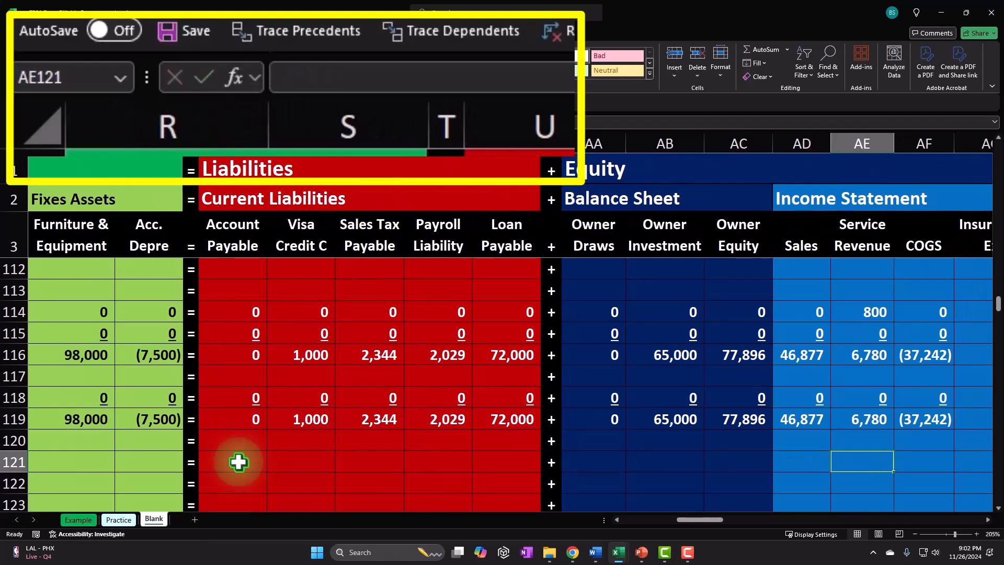
type("=")
key("Left")
key("Left")
key("Left")
key("Left")
key("Left")
key("Left")
key("Left")
key("Left")
key("Left")
key("Left")
key("Left")
key("Left")
key("Left")
key("Left")
key("Left")
key("Left")
key("Left")
key("Left")
key("Left")
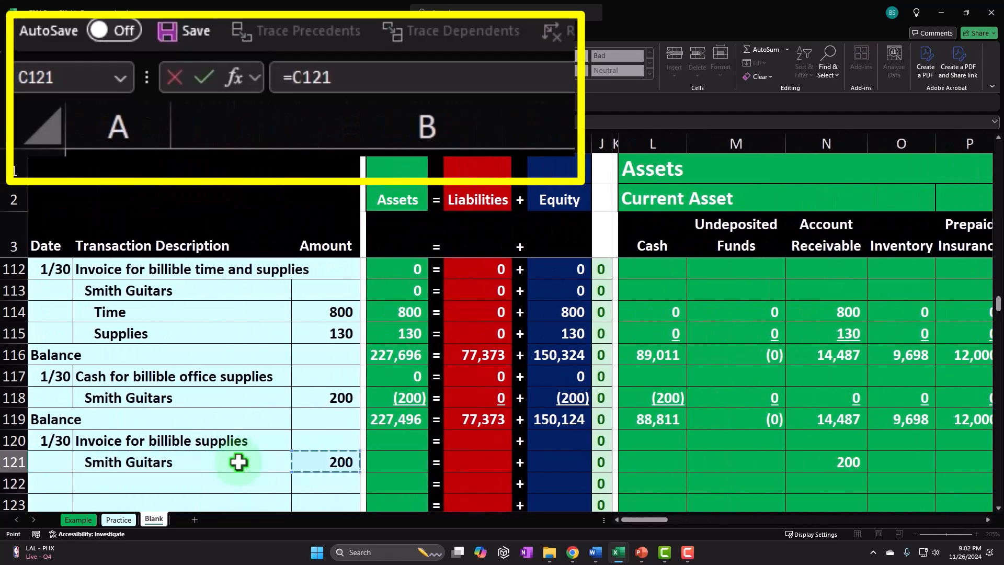
key("Return")
Fill the remaining account cells of row 121 with zeros across Assets, Liabilities, Equity and Income Statement.
key("Up")
key("Left")
key("Left")
key("Left")
key("Left")
key("Left")
key("Left")
key("Left")
key("Left")
key("Left")
key("Left")
key("Left")
key("Left")
key("Left")
key("Left")
key("Left")
key("Left")
key("Left")
key("Left")
key("Left")
key("Left")
key("Left")
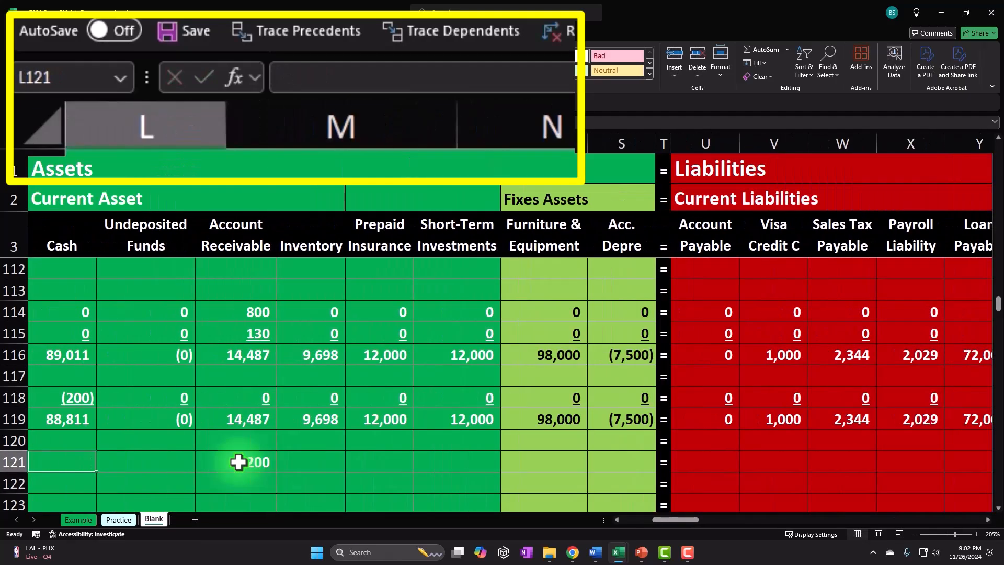
key("Right")
key("Right")
key("Right")
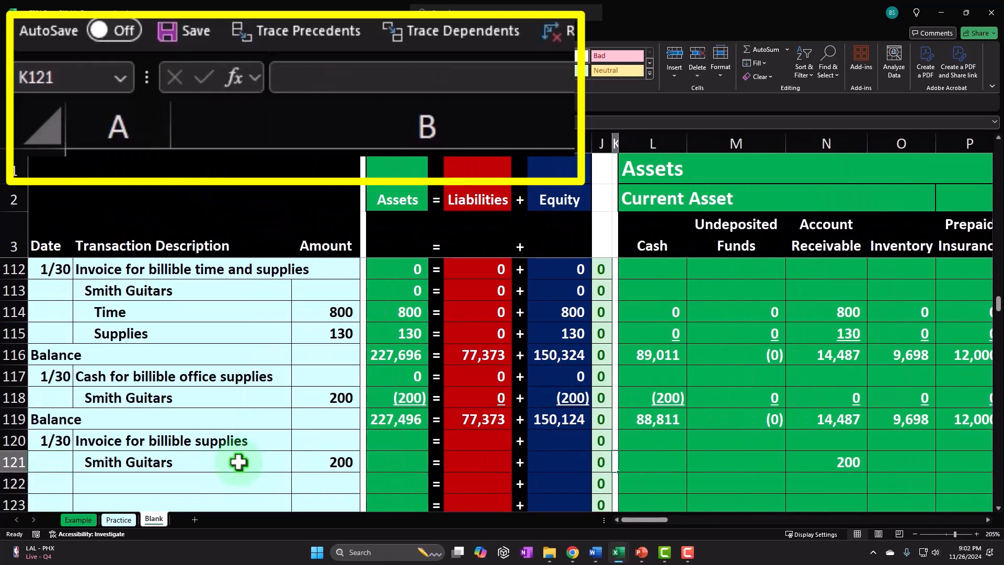
key("Right")
key("Right")
key("Right")
key("Right")
key("Right")
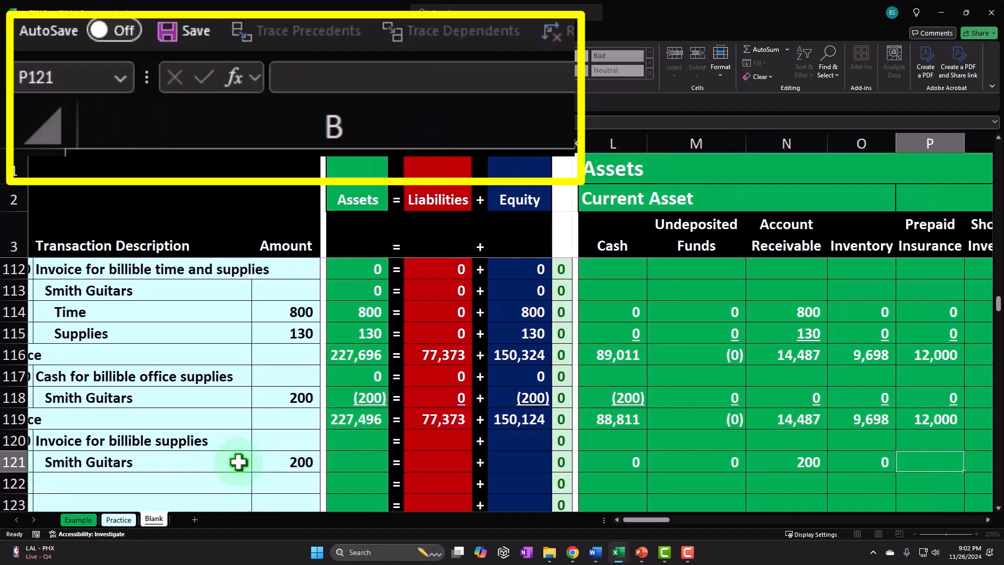
key("Right")
key("Right")
key("Right")
key("Right")
key("Right")
key("Right")
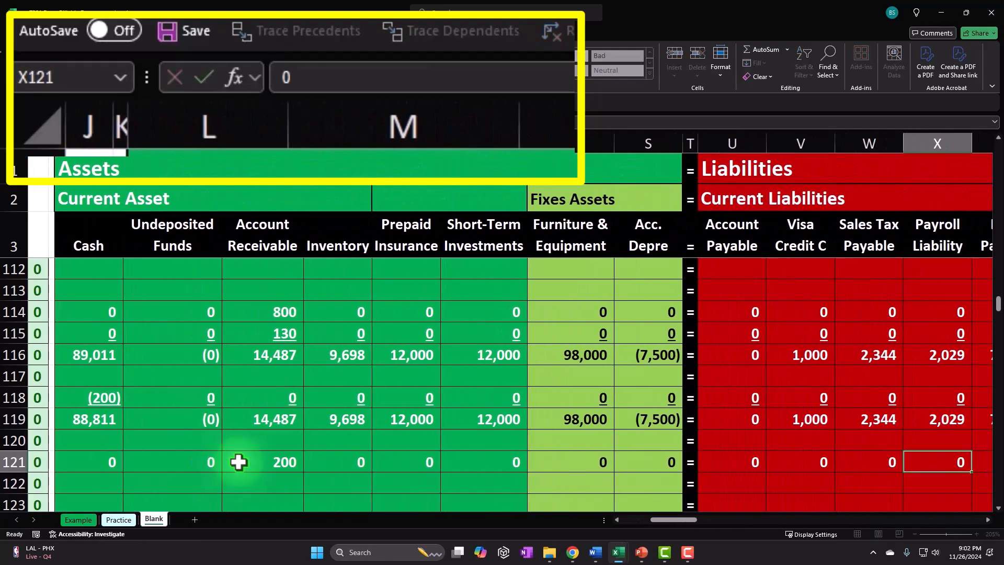
key("Right")
key("Right")
key("Right")
key("Right")
key("BackSpace")
key("Right")
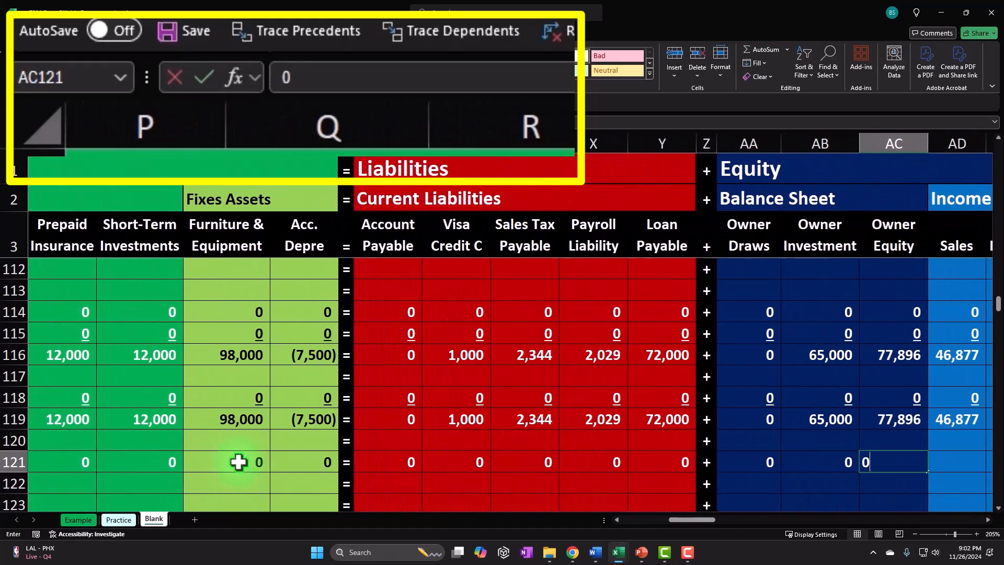
key("Right")
key("Right")
key("Right")
key("Right")
key("Right")
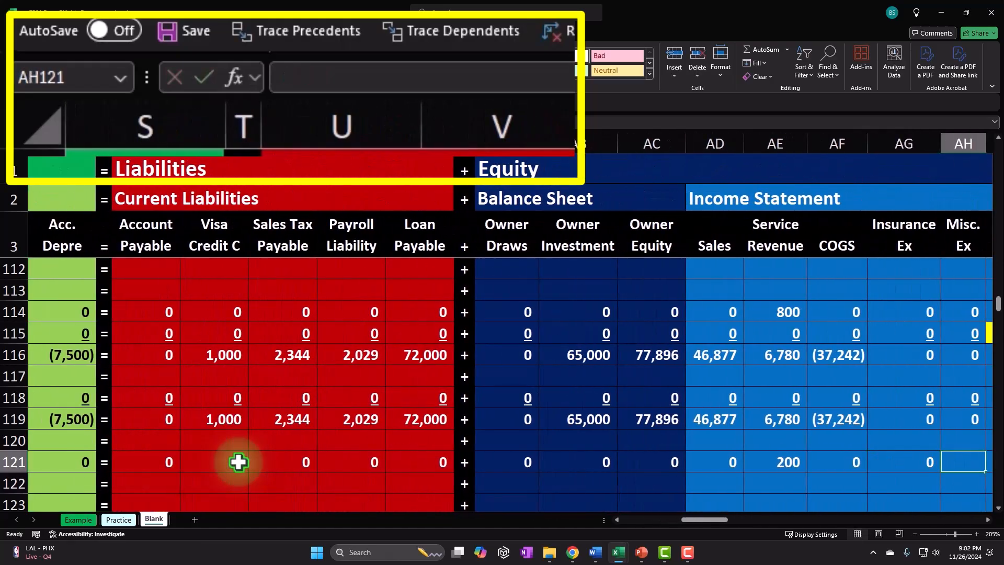
key("Right")
key("Right")
key("Right")
key("Right")
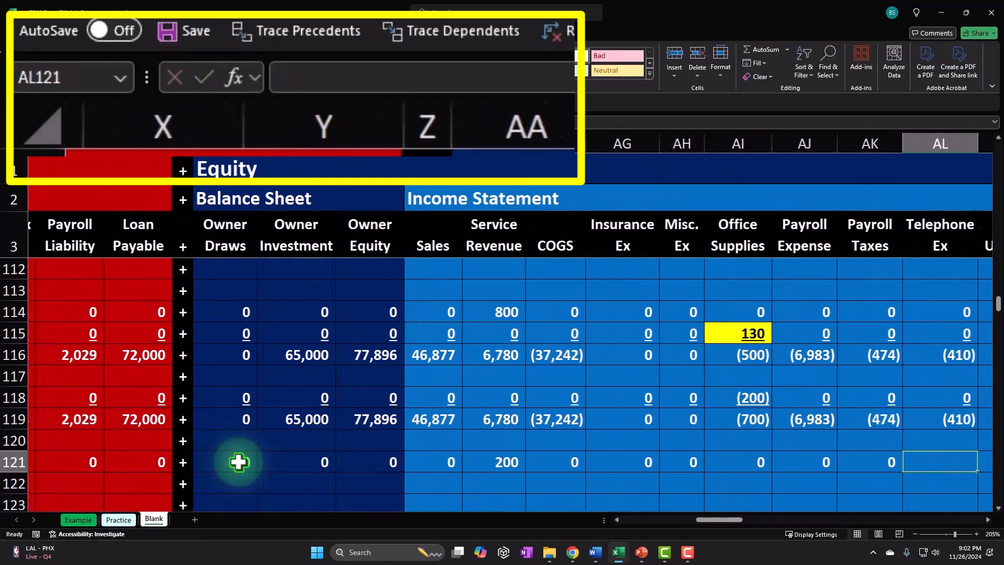
key("Right")
key("Right")
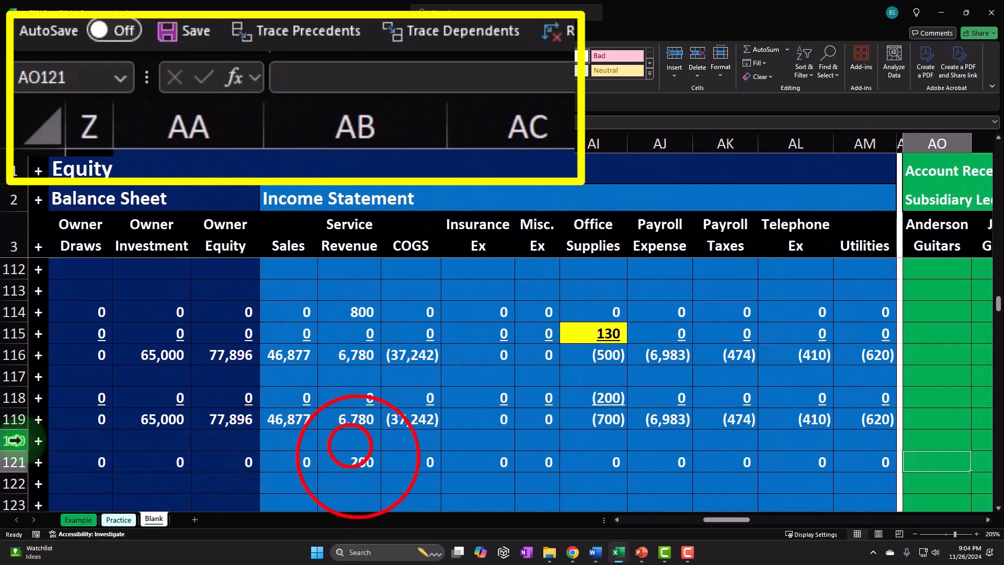
Change row 121's customer name to Jones Guitars.
left_click(350, 442)
left_click(359, 458)
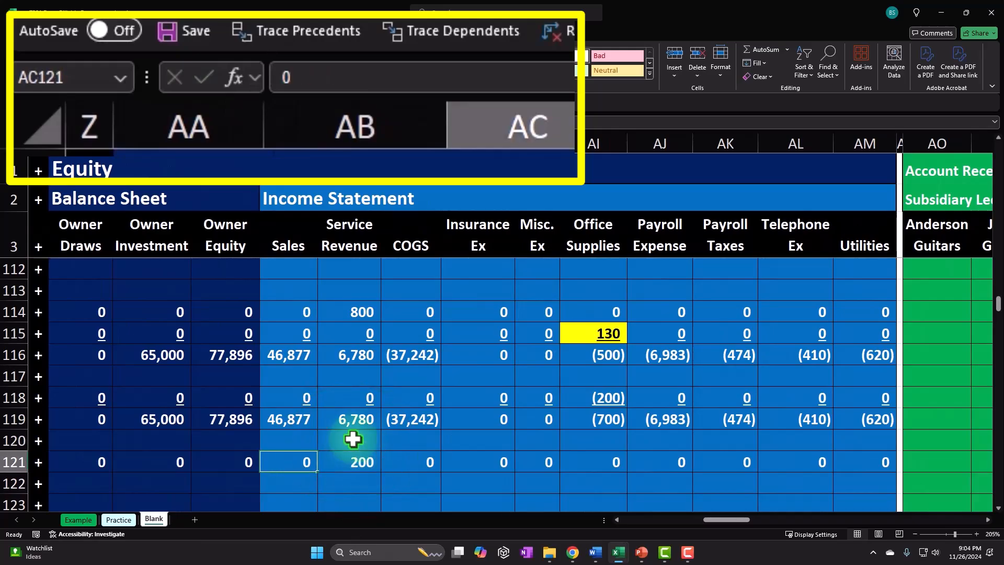
key("ctrl+Left")
key("ctrl+Left")
key("Right")
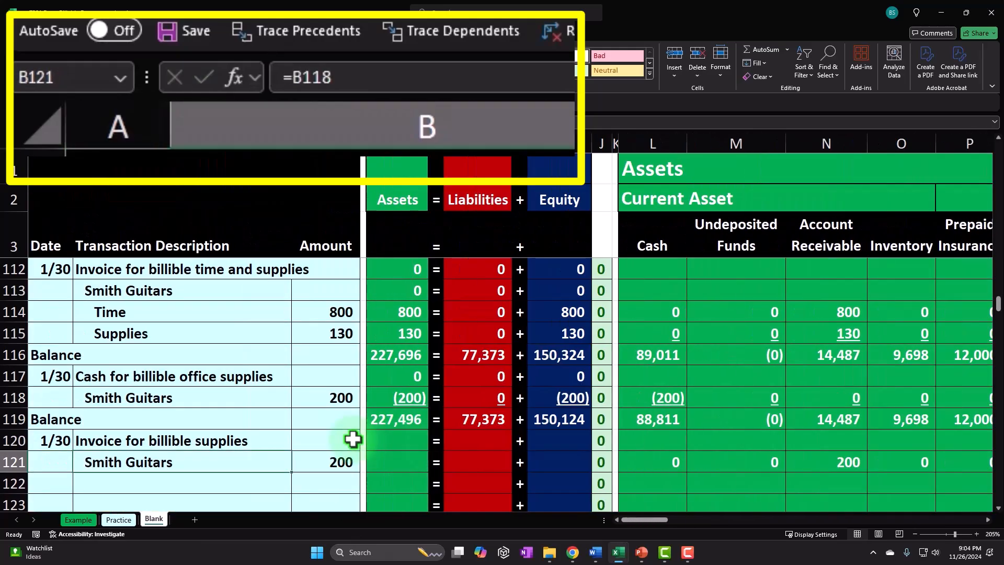
type("Jones")
key("Tab")
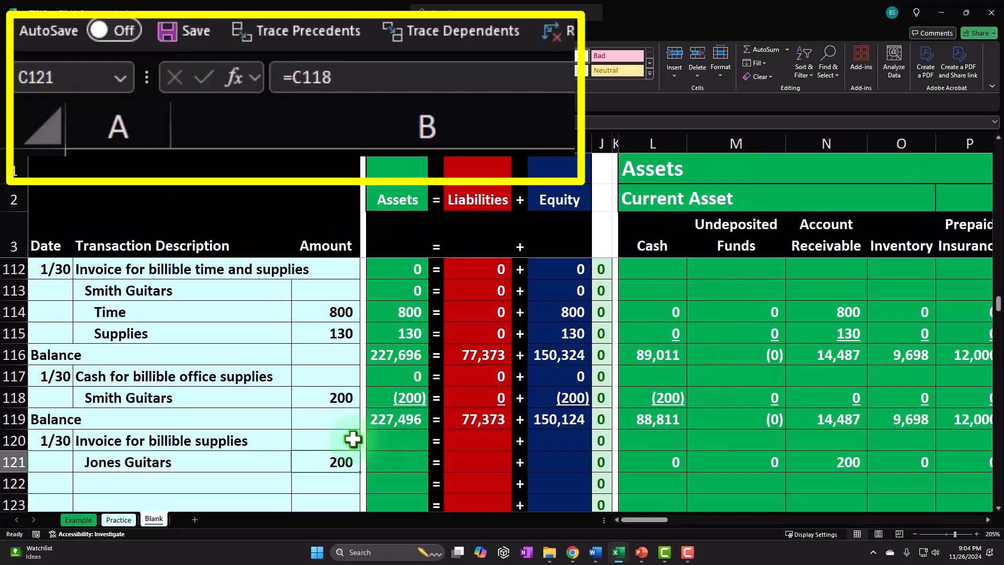
Enter a formula in Jones Guitars' receivable subsidiary ledger cell on row 121 referencing the row 121 amount.
key("Right")
key("Right")
key("Right")
key("Right")
key("Right")
key("Right")
key("Right")
key("Right")
key("Right")
key("Right")
key("Right")
key("Right")
key("Right")
key("Right")
key("Right")
key("Right")
key("Right")
key("Right")
key("Right")
key("Right")
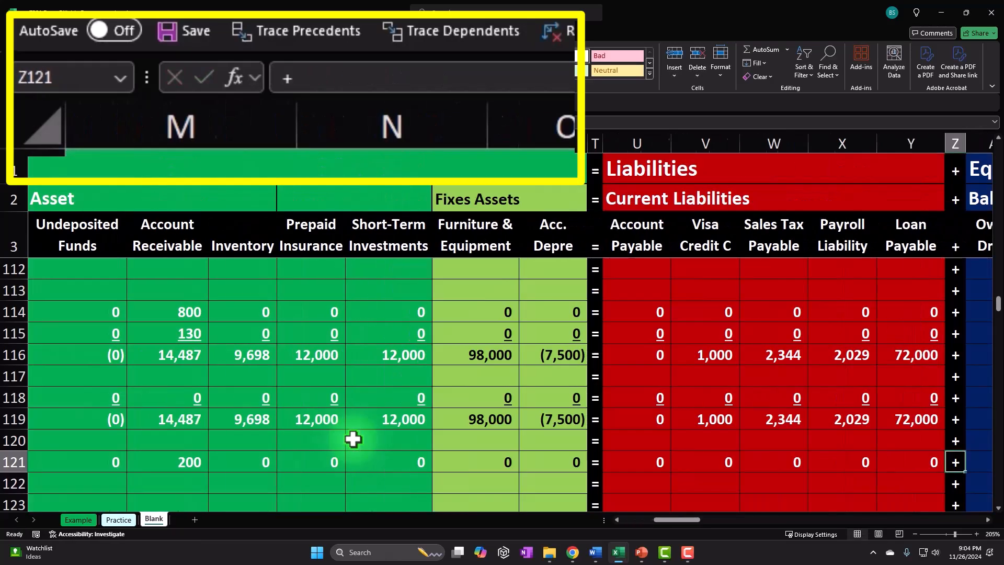
key("Right")
key("Right")
key("Right")
key("Right")
key("Right")
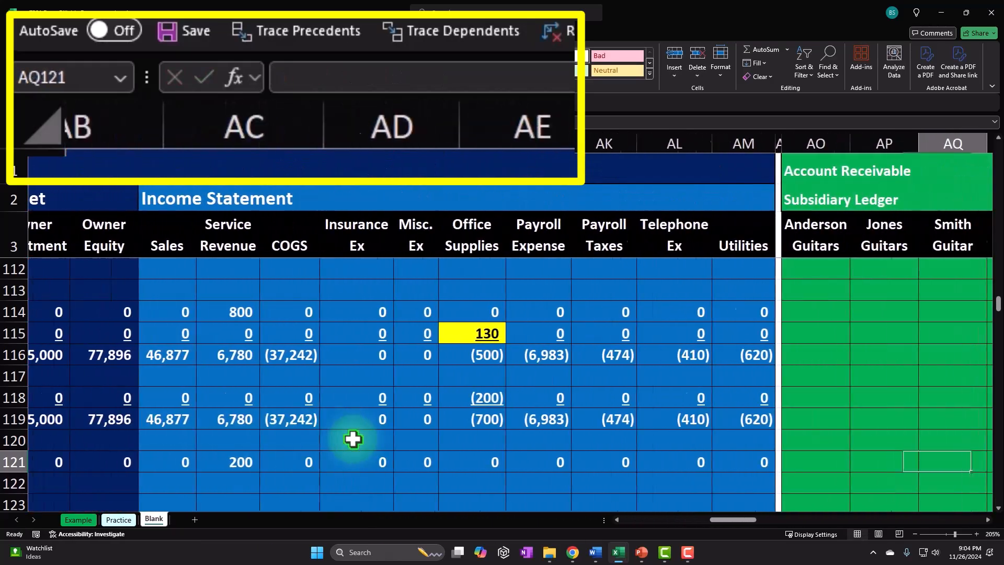
key("Left")
key("Left")
key("Left")
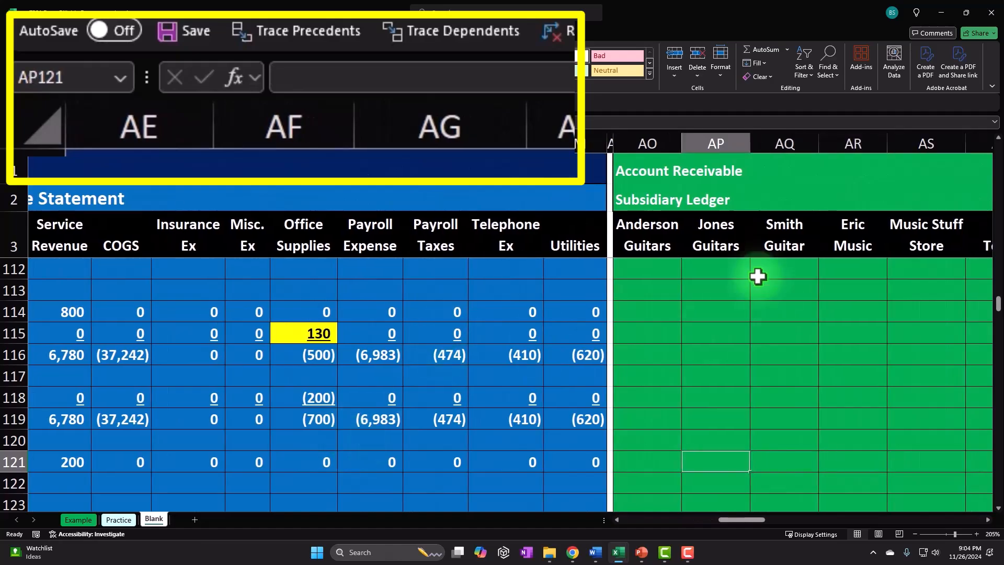
type("=")
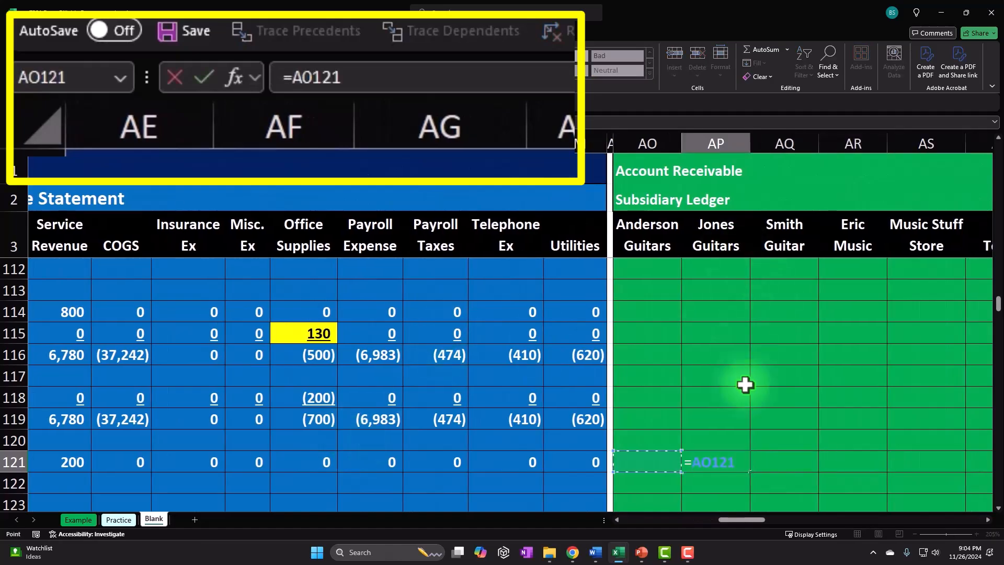
key("Left")
key("Left")
key("Left")
key("Left")
key("Left")
key("Left")
key("Left")
key("Left")
key("Left")
key("Left")
key("Left")
key("Left")
key("Left")
key("Left")
key("Left")
key("Left")
key("Left")
key("Left")
key("Left")
key("Left")
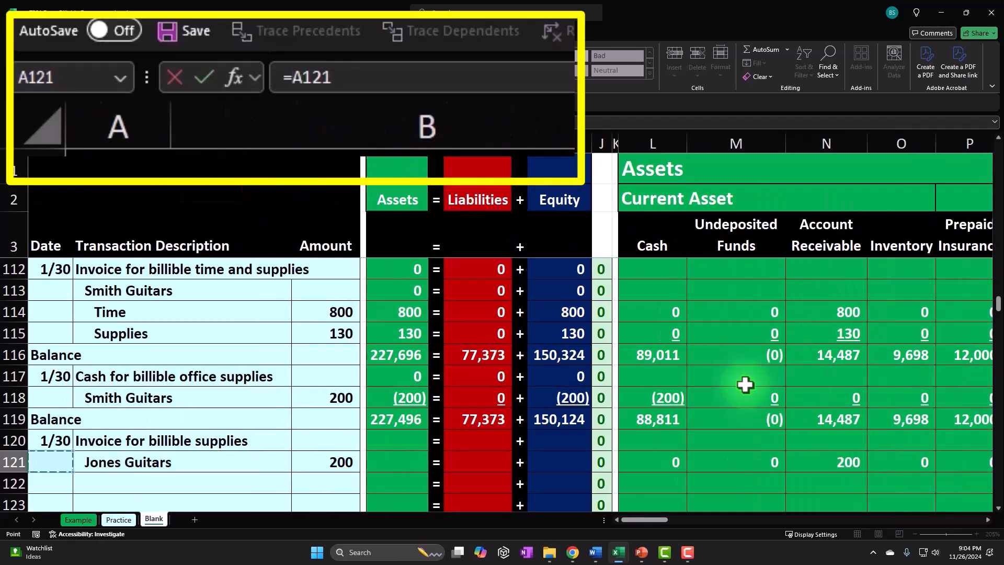
key("Return")
Enter a formula in Smith Guitar's ledger cell on row 114 referencing the time amount, and fill it down to row 115.
key("Right")
key("Right")
key("Right")
key("Right")
key("Right")
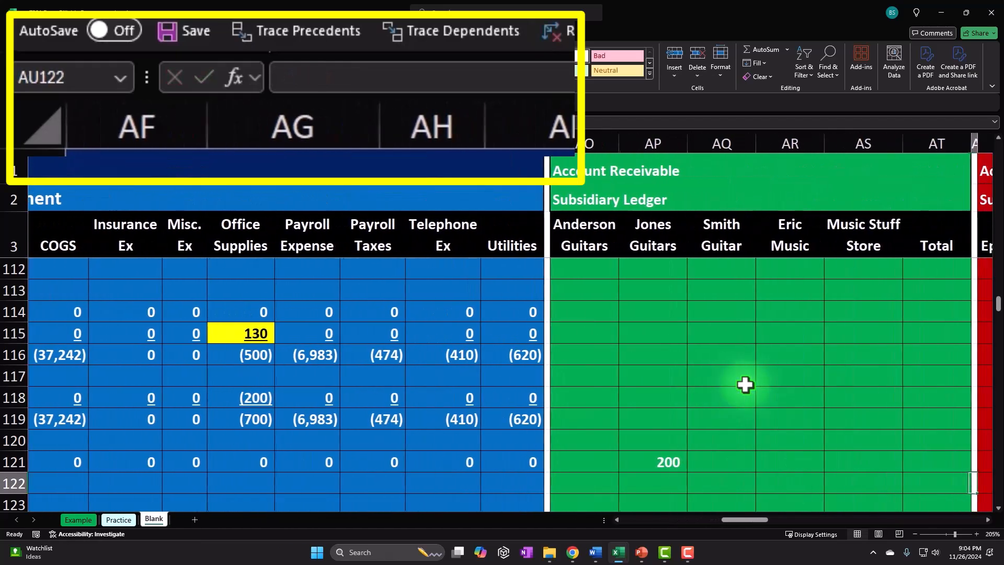
left_click(389, 332)
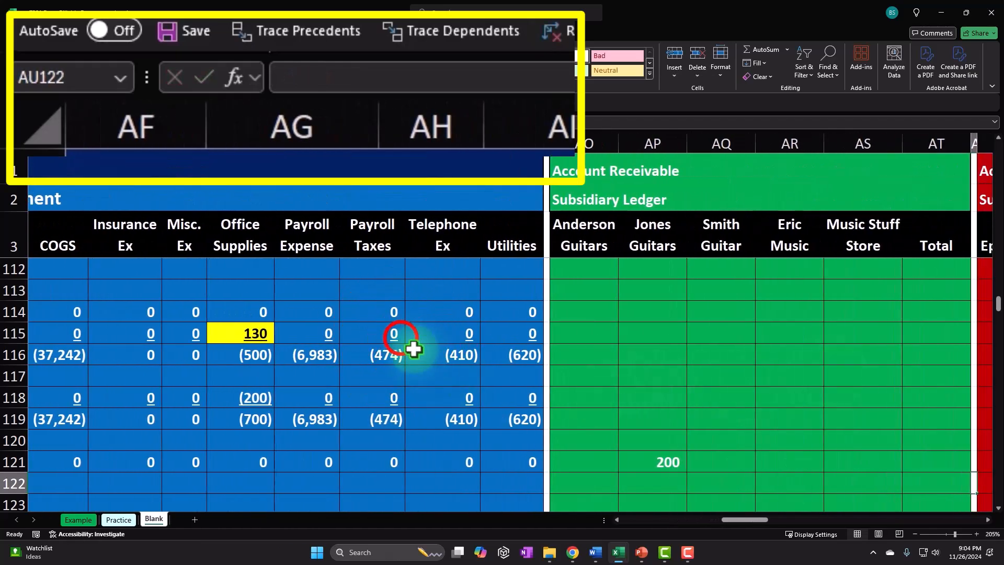
key("Left")
key("Left")
key("Left")
key("Left")
key("Left")
key("Left")
key("Left")
key("Left")
key("Left")
key("Left")
key("Left")
key("Left")
key("Left")
key("Left")
key("Left")
key("Left")
key("Left")
key("Left")
key("Left")
key("Left")
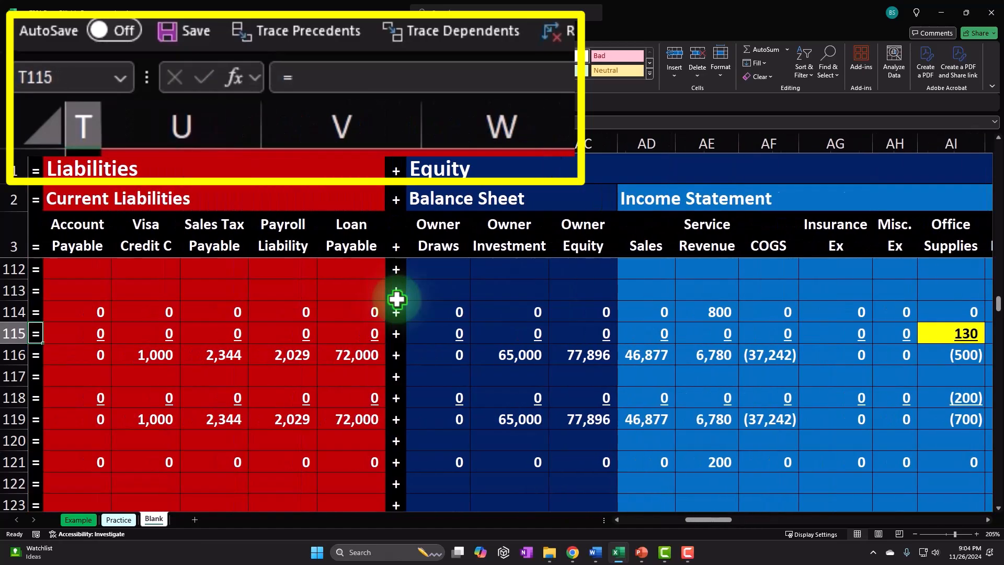
key("Up")
key("Right")
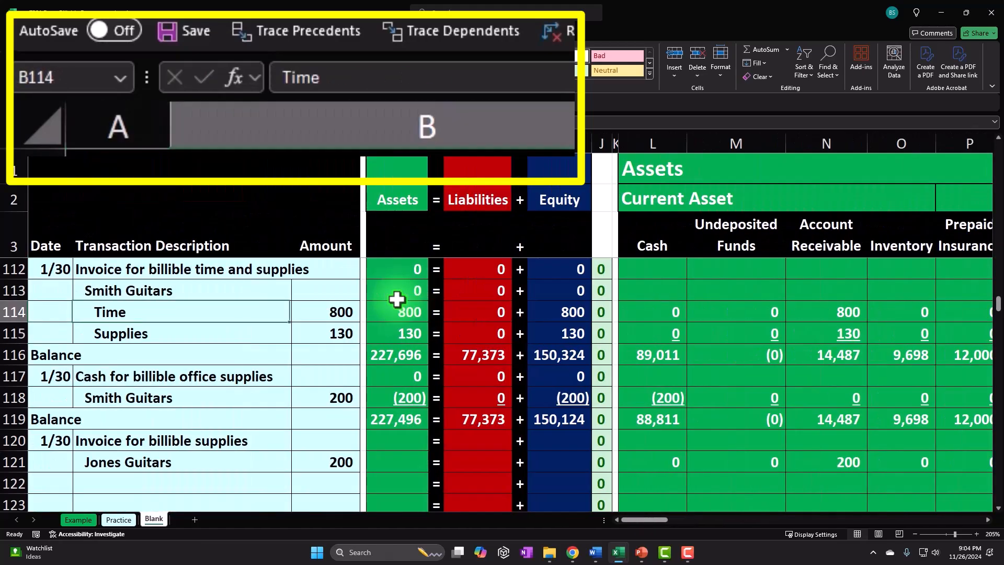
key("Down")
key("Right")
key("Right")
key("Right")
key("Right")
key("Right")
key("Right")
key("Right")
key("Right")
key("Right")
key("Right")
key("Right")
key("Right")
key("Right")
key("Right")
key("Right")
key("Right")
key("Right")
key("Right")
key("Right")
key("Right")
key("Right")
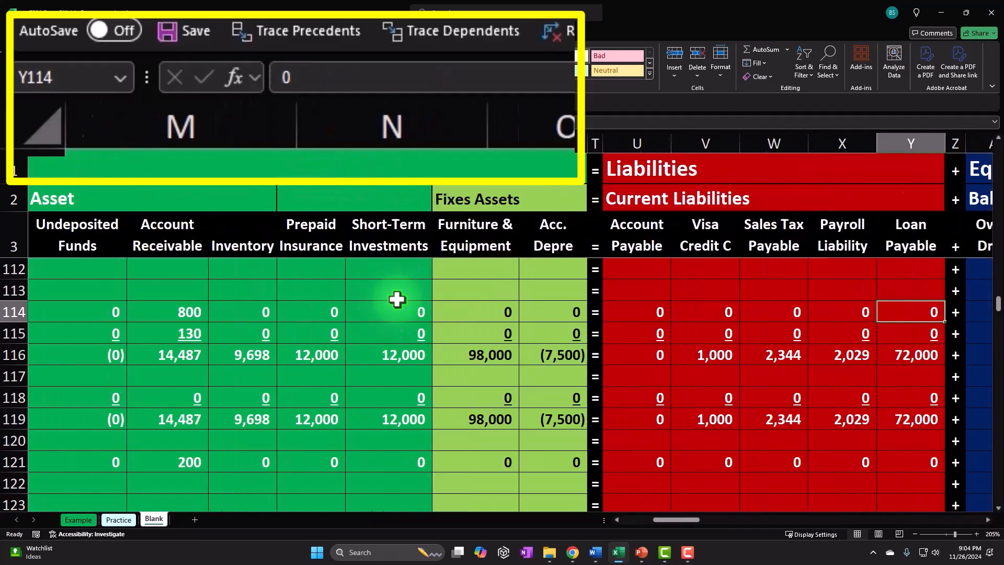
key("Left")
key("Left")
type("=")
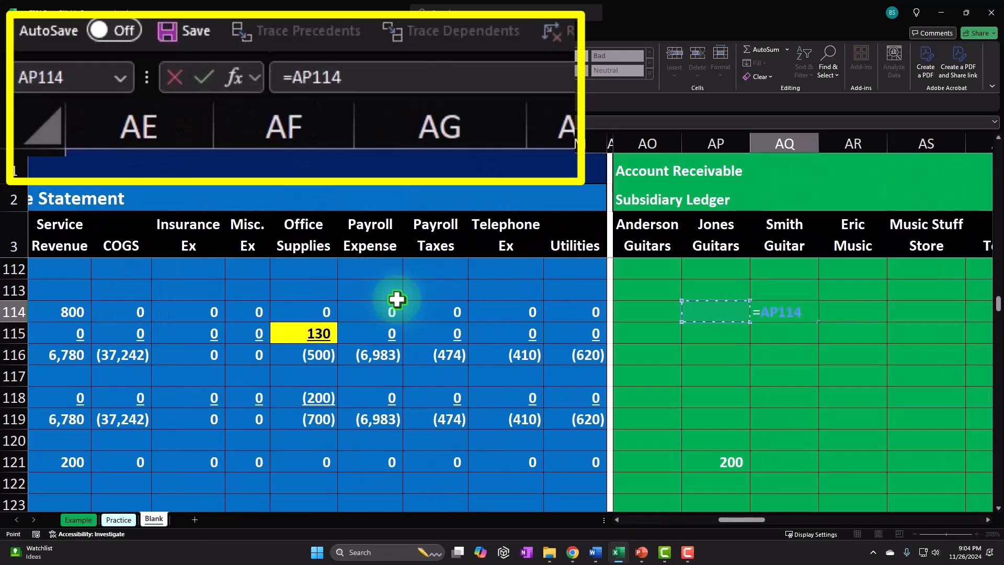
key("Left")
key("Left")
key("Left")
key("Left")
key("Left")
key("Left")
key("Left")
key("Left")
key("Left")
key("Left")
key("Left")
key("Left")
key("Left")
key("Left")
key("Left")
key("Left")
key("Left")
key("Left")
key("Left")
key("Left")
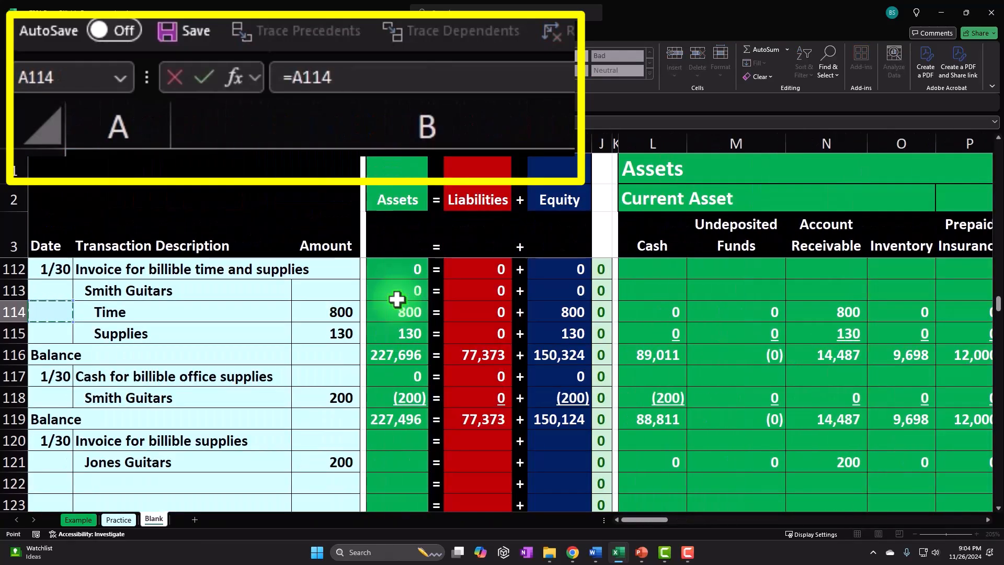
key("Return")
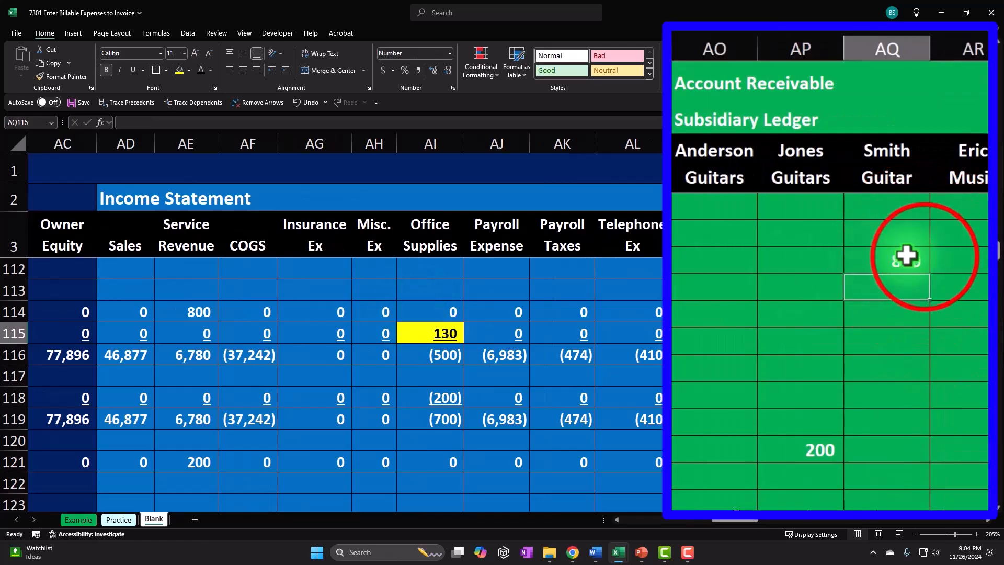
left_click(925, 257)
left_click_drag(929, 273, 931, 295)
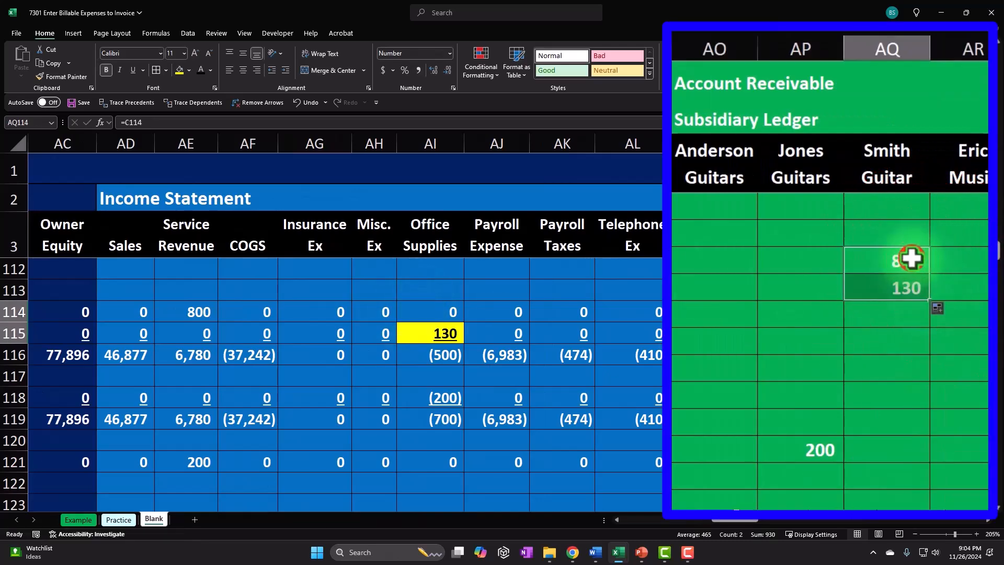
Extend the receivable subsidiary ledger's Total running-sum formula down through row 122.
scroll(930, 309, "right", 4)
left_click(928, 313)
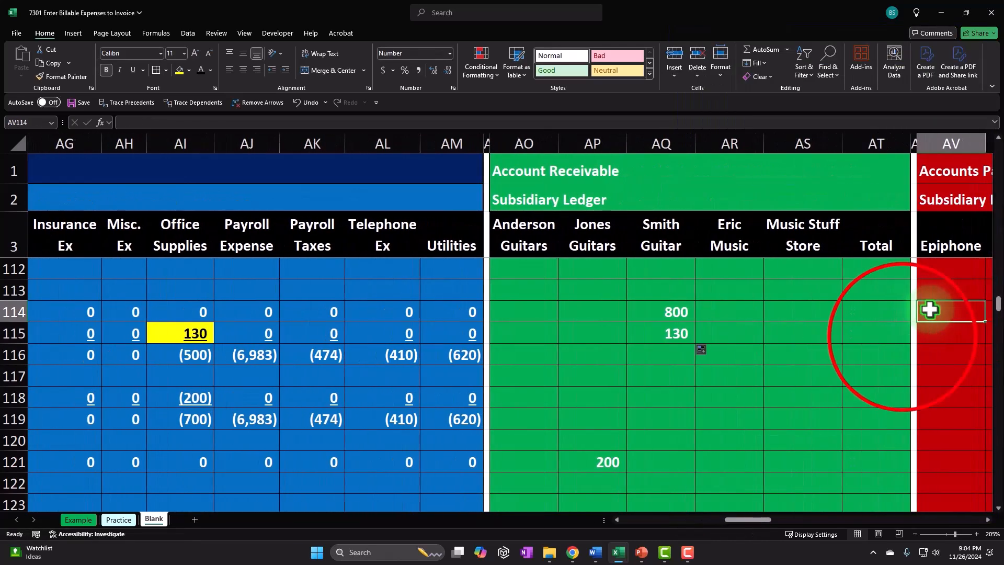
left_click(886, 333)
scroll(888, 333, "up", 2)
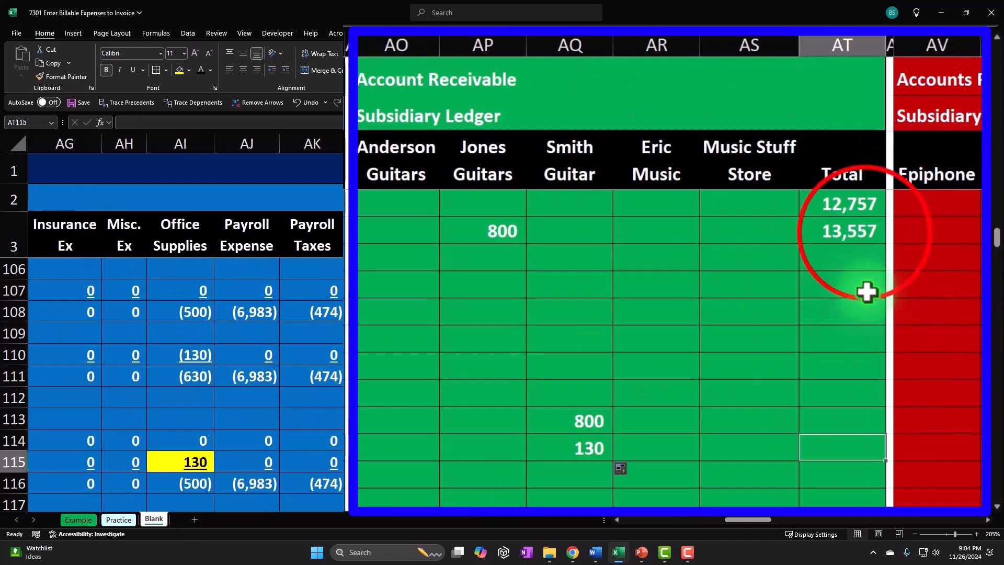
left_click(863, 239)
left_click_drag(889, 245, 869, 381)
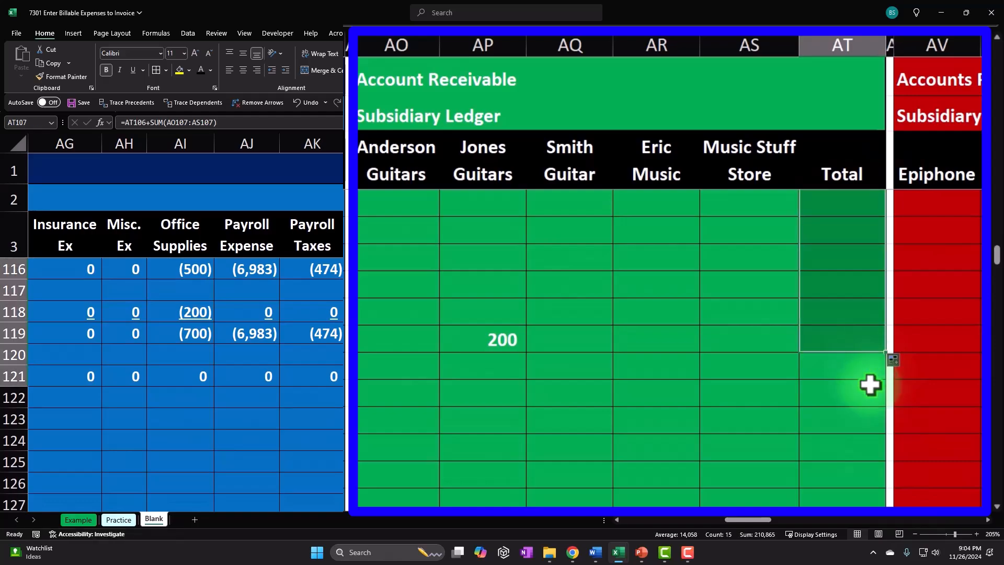
double_click(845, 340)
key("Return")
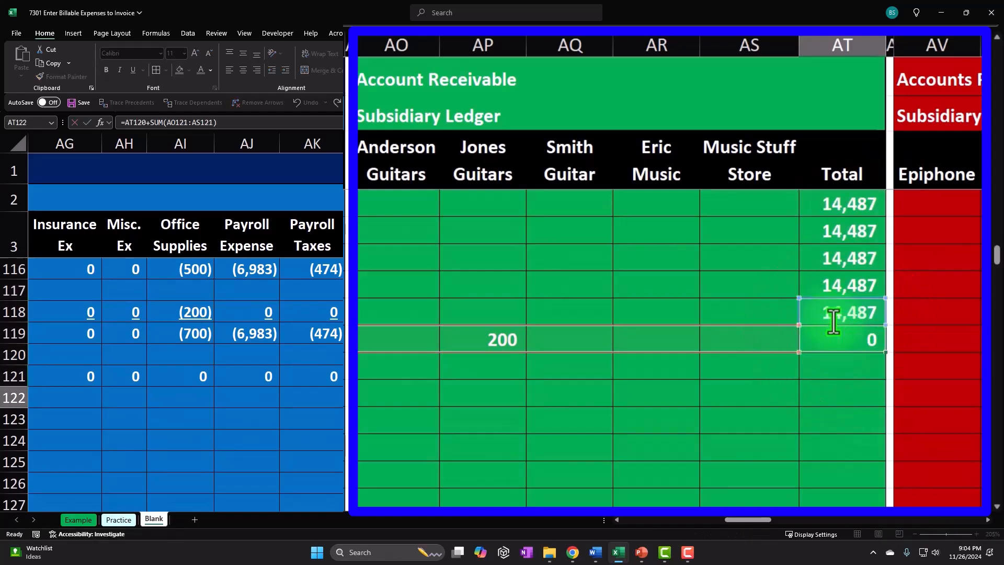
Underline row 121's amounts across the Assets, Liabilities, Equity and Income Statement account columns.
left_click_drag(758, 518, 663, 527)
left_click_drag(652, 336, 656, 388)
left_click_drag(593, 354, 594, 353)
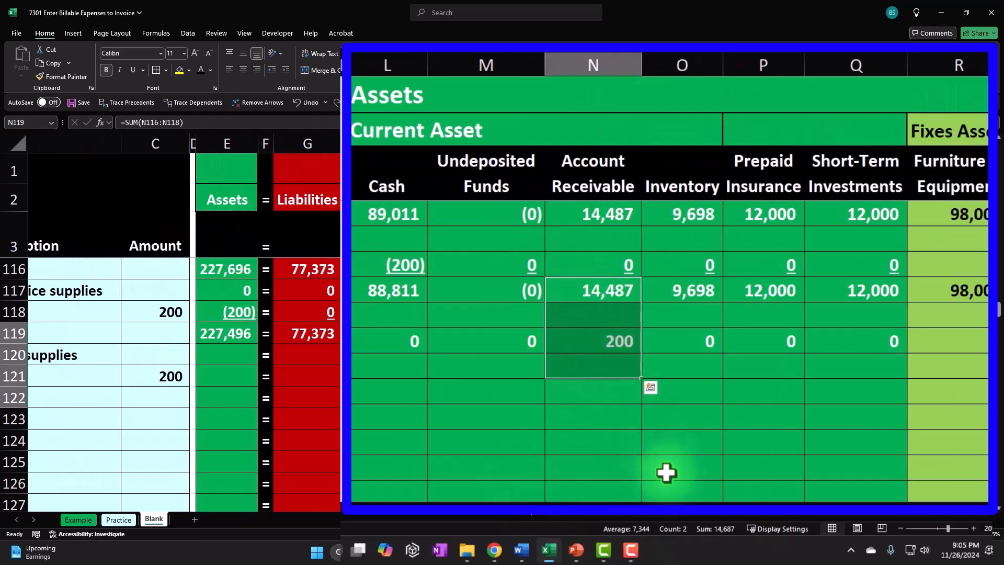
left_click(575, 337)
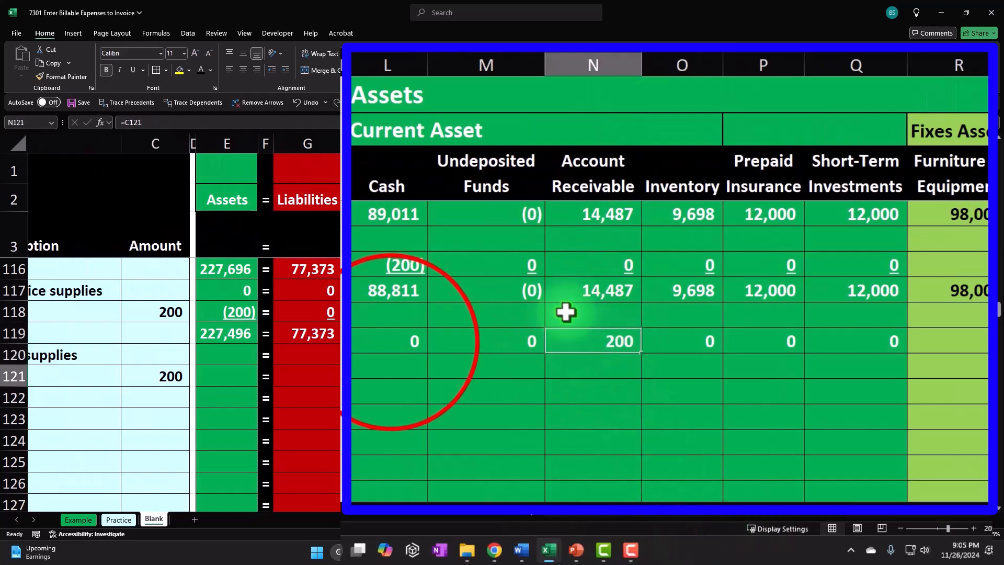
left_click_drag(505, 377, 533, 373)
key("ctrl+u")
left_click(296, 155)
left_click_drag(598, 373, 923, 381)
left_click(296, 156)
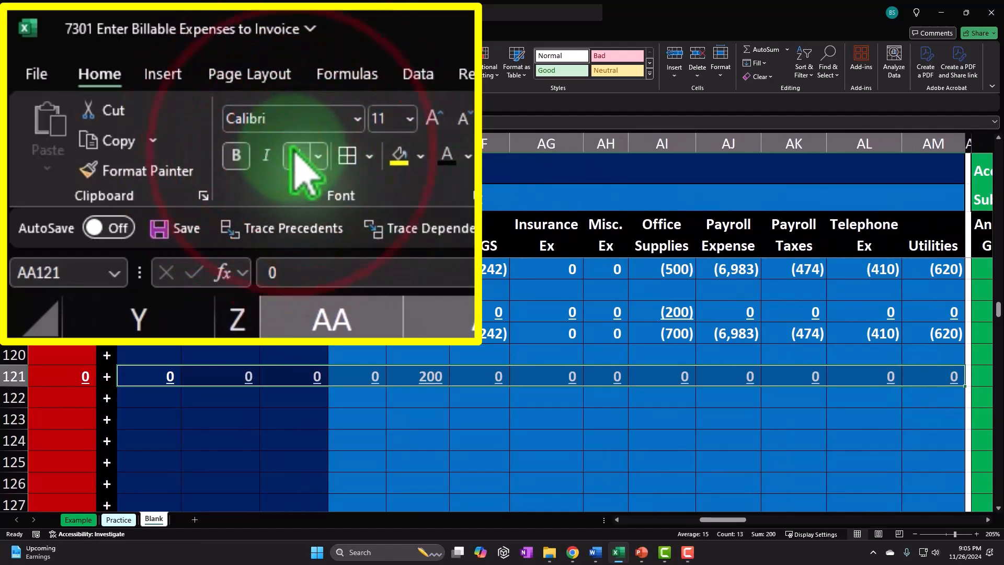
Label row 122 as Balance with a formula referencing the row 119 label.
key("Down")
key("Left")
key("Left")
key("Left")
key("Left")
key("Left")
key("Left")
key("Left")
key("Left")
key("Left")
key("Left")
key("Left")
key("Left")
key("Left")
key("Left")
key("Left")
key("Left")
key("Left")
key("Left")
key("Left")
key("Left")
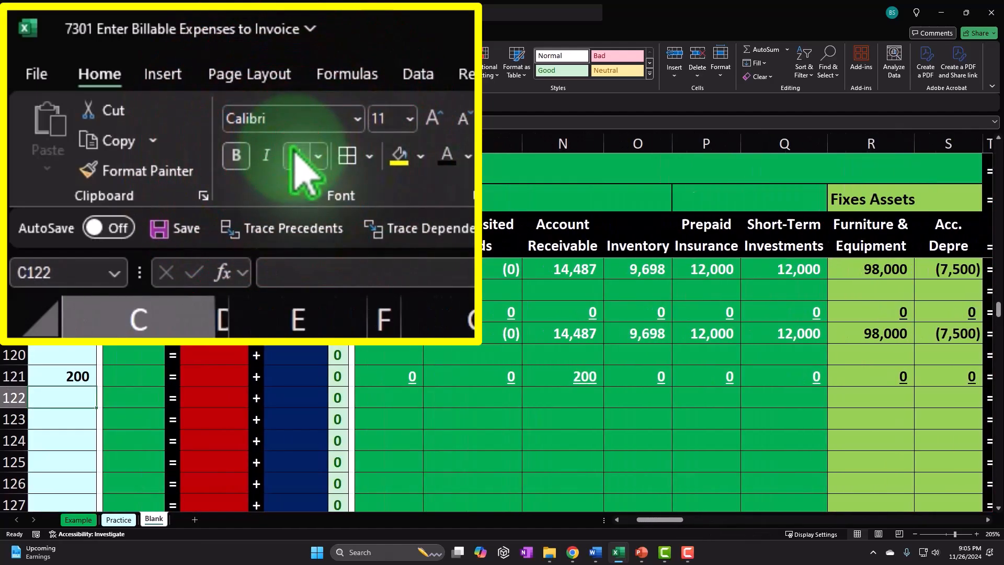
type("=")
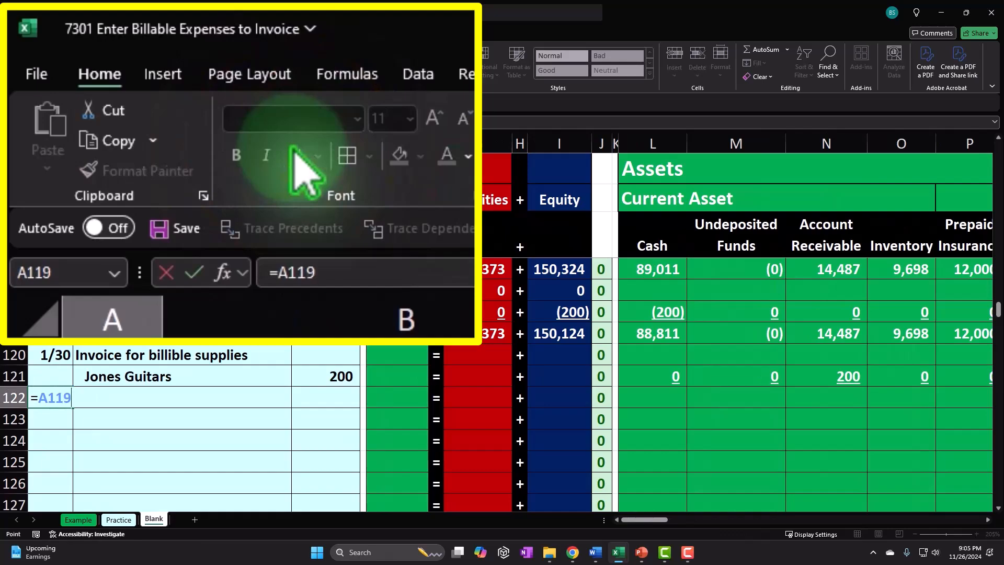
key("Tab")
Enter a SUM formula in row 122's Cash cell adding rows 119 through 121.
key("Right")
key("Right")
key("Right")
key("Right")
key("Right")
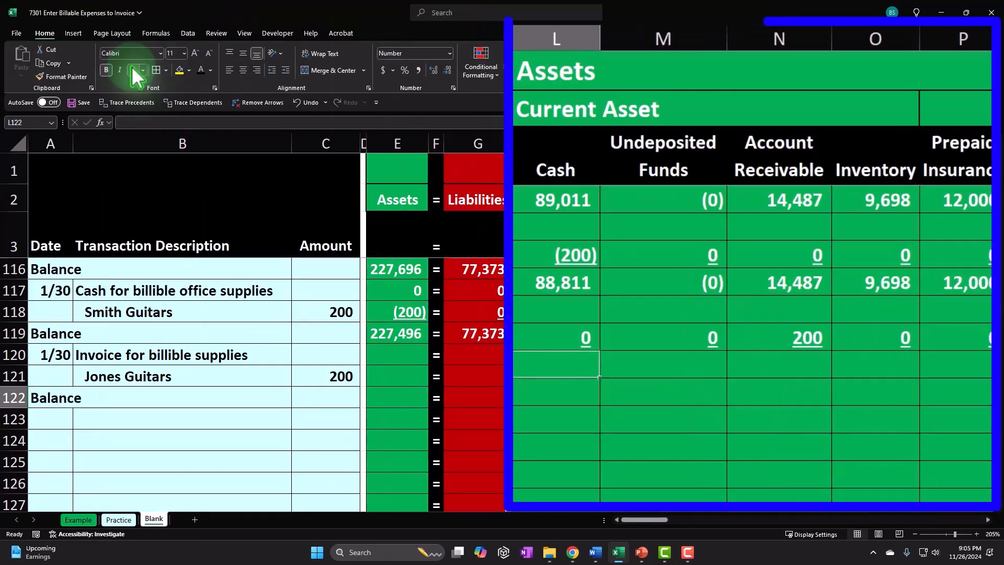
type("=sum(")
key("Up")
key("shift+Up")
key("shift+Up")
key("Return")
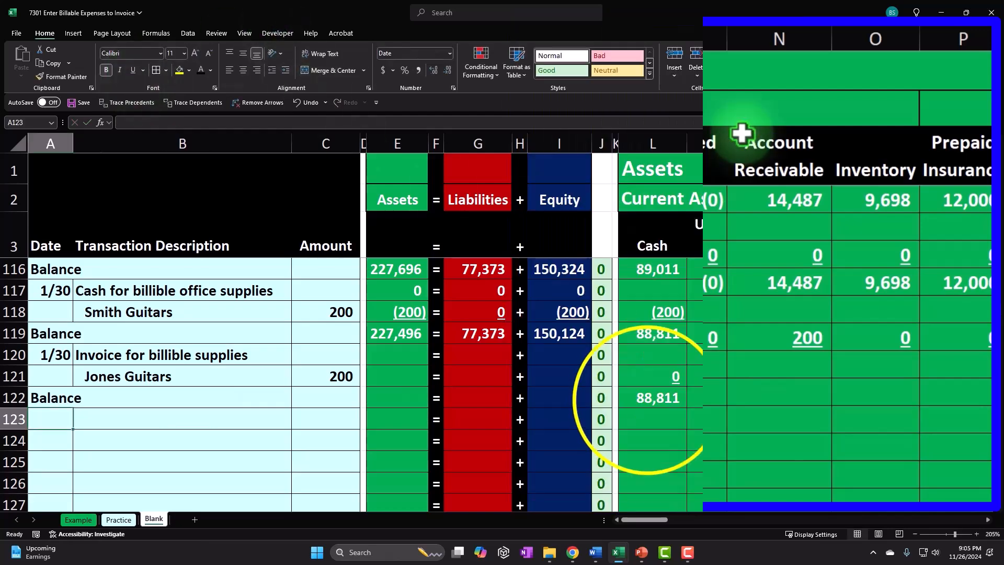
Copy the Cash balance formula and paste it as formulas across row 122's remaining account columns.
left_click(647, 401)
right_click(653, 399)
left_click(675, 97)
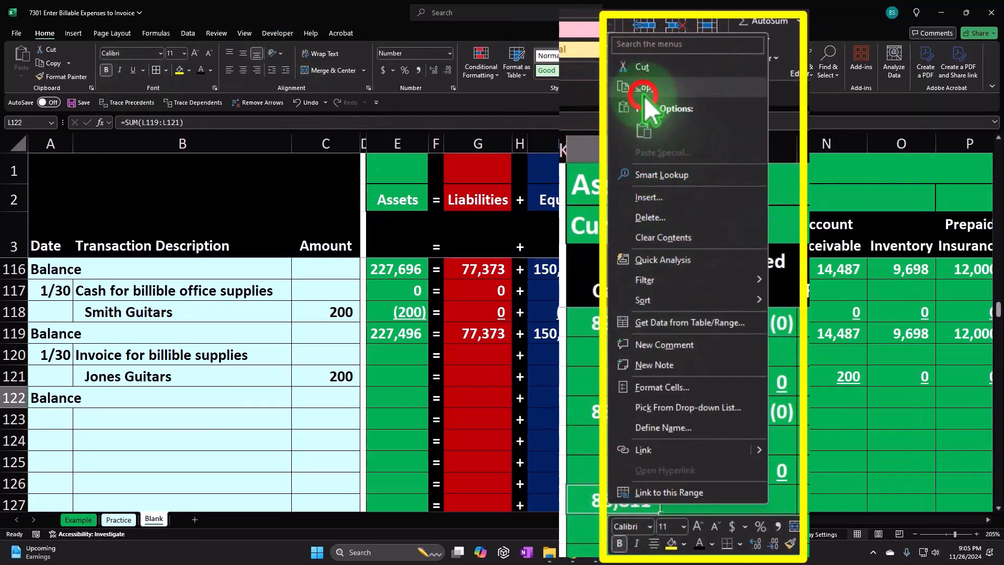
left_click_drag(756, 388, 276, 399)
right_click(276, 399)
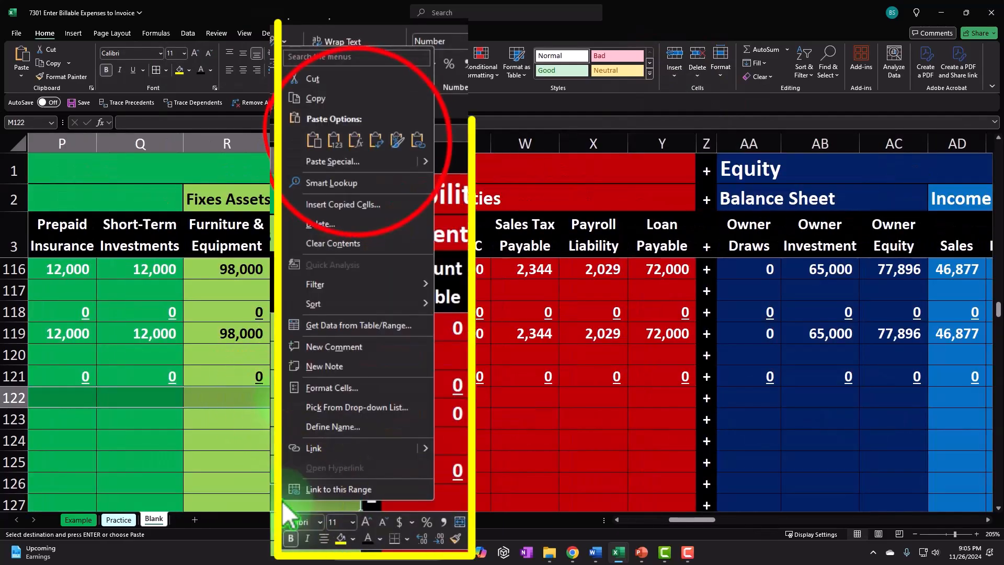
left_click(353, 148)
left_click_drag(420, 399, 610, 398)
right_click(610, 398)
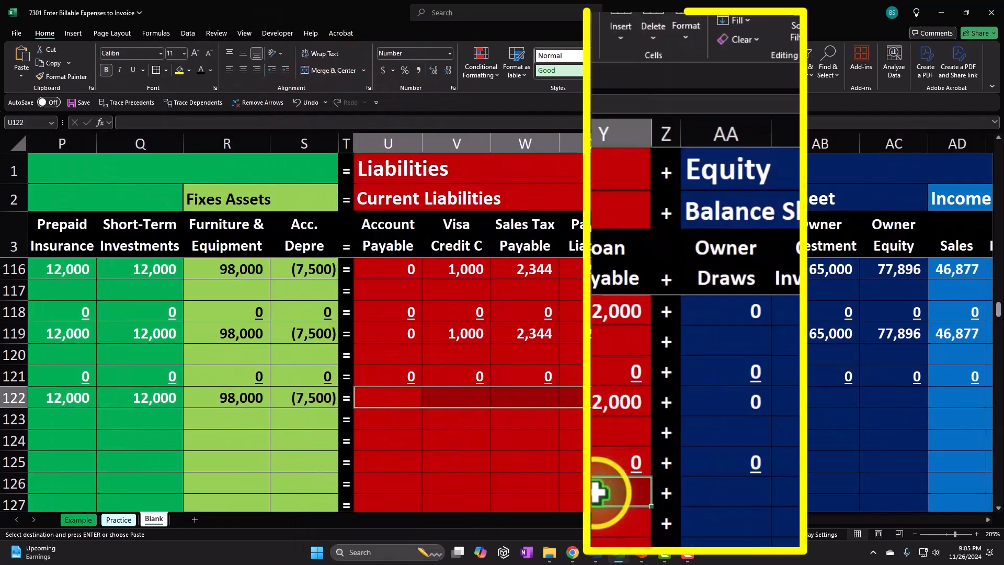
left_click(677, 111)
left_click_drag(753, 398, 954, 396)
right_click(954, 398)
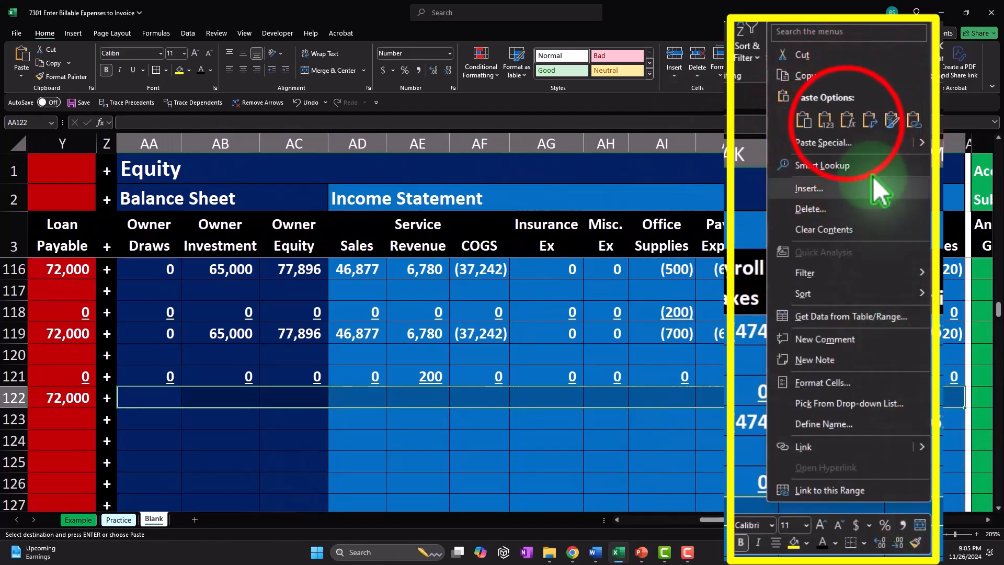
left_click(848, 126)
Fill the Assets, Liabilities and Equity total formulas down from row 119 through row 122.
key("Left")
key("Left")
key("Left")
key("Left")
key("Left")
key("Left")
key("Left")
key("Left")
key("Left")
key("Left")
key("Left")
key("Left")
key("Left")
key("Left")
key("Left")
key("Left")
key("Left")
key("Left")
key("Left")
key("Left")
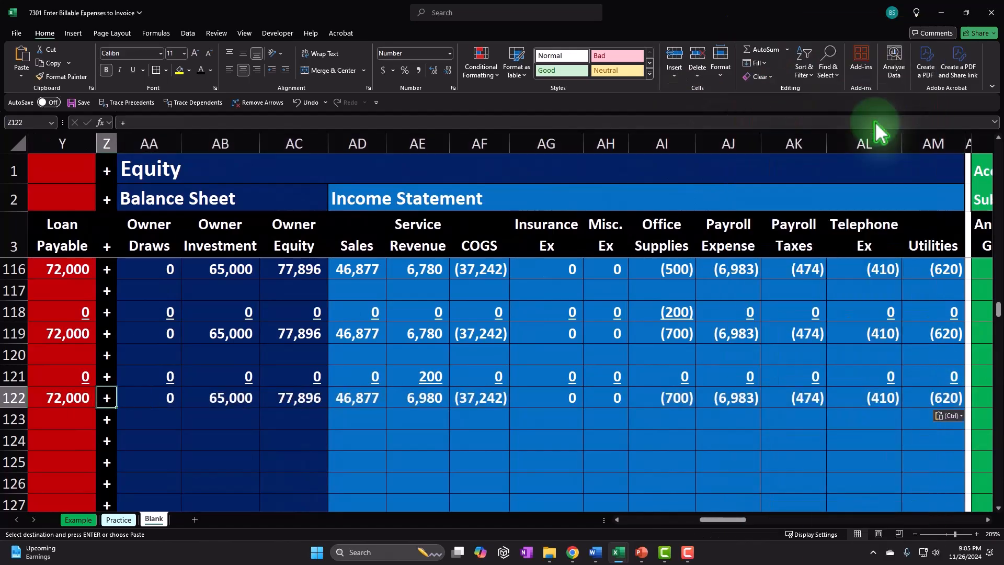
key("Right")
key("Right")
key("Right")
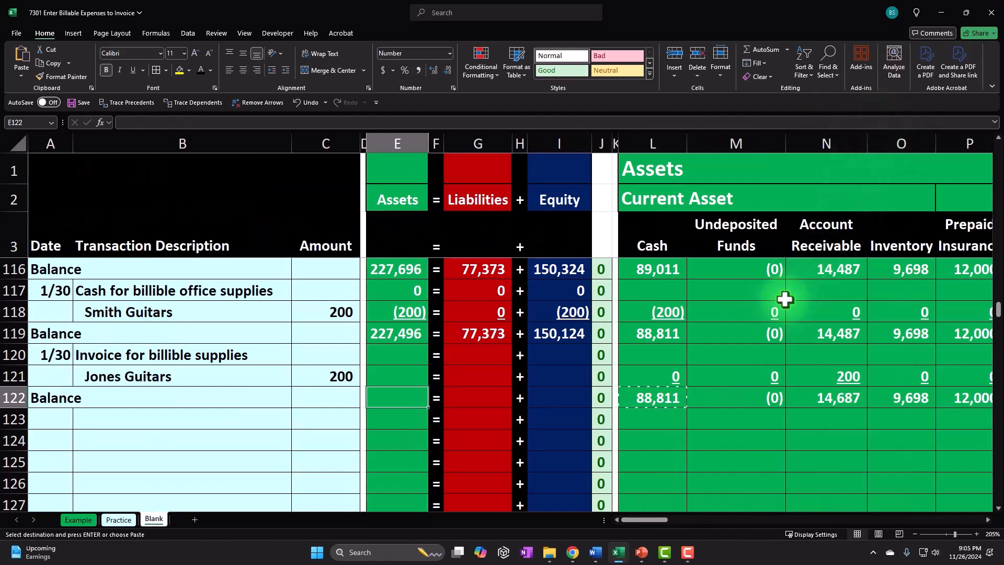
left_click(445, 309)
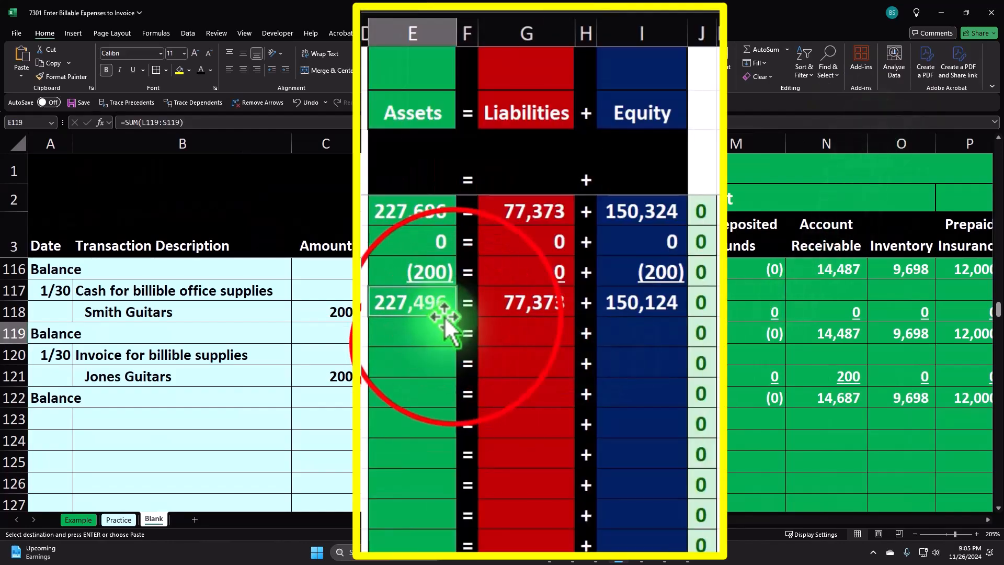
left_click_drag(456, 318, 453, 398)
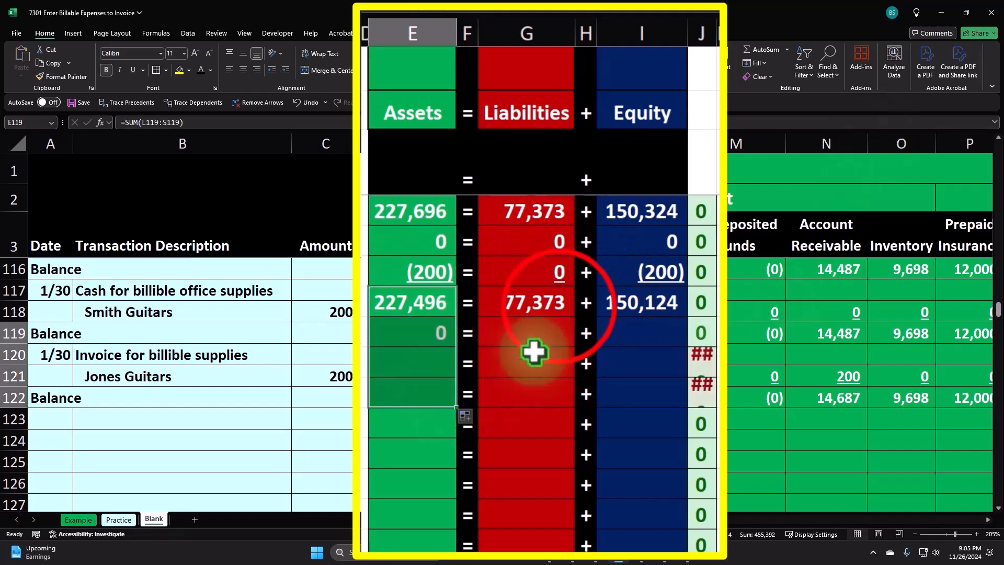
left_click(570, 314)
left_click_drag(577, 320, 576, 399)
left_click(647, 313)
left_click_drag(684, 317, 683, 403)
Underline row 121's Assets, Liabilities and Equity totals.
left_click(433, 358)
left_click(524, 366, "ctrl")
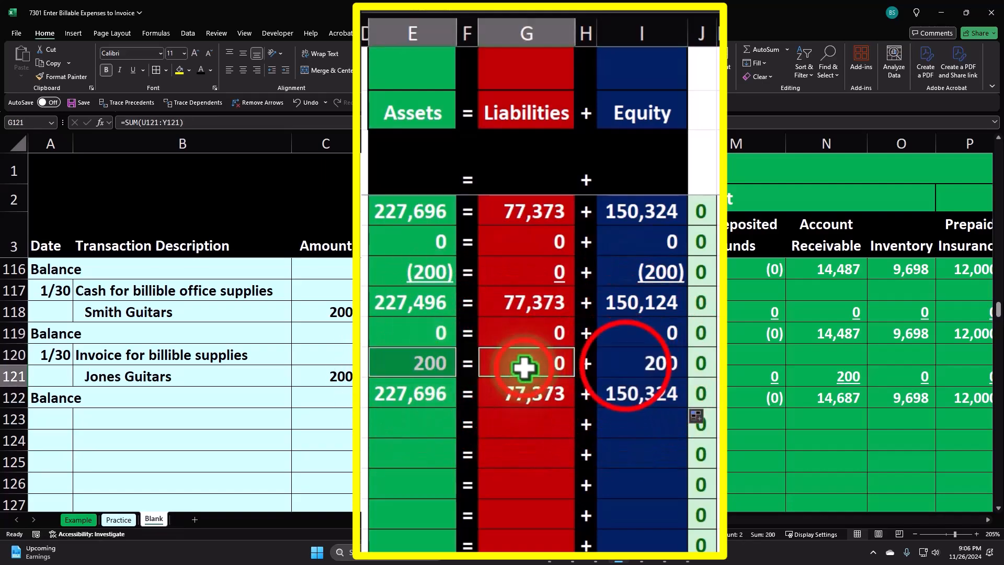
left_click(547, 377, "ctrl")
left_click(300, 158)
left_click(397, 400)
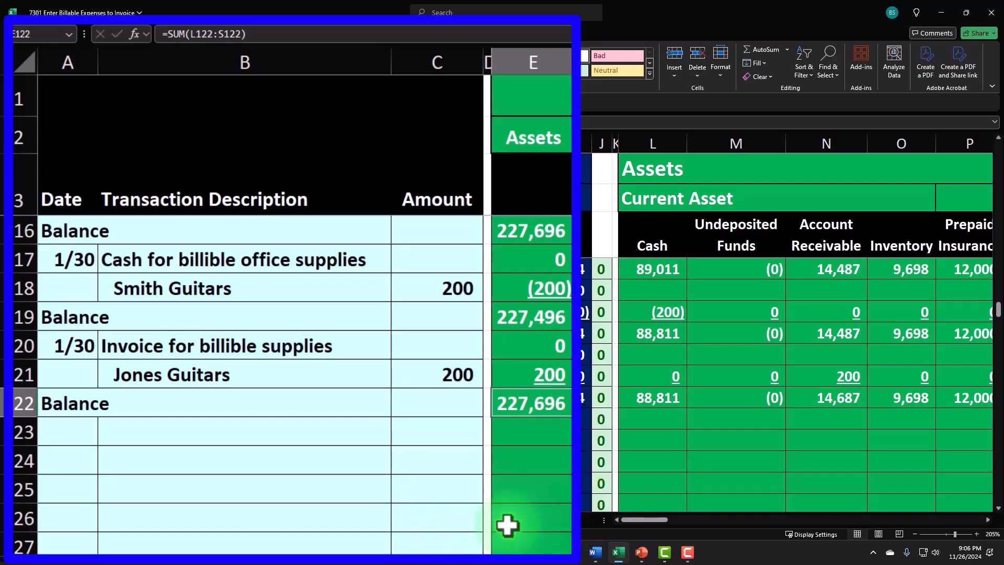
left_click(406, 476)
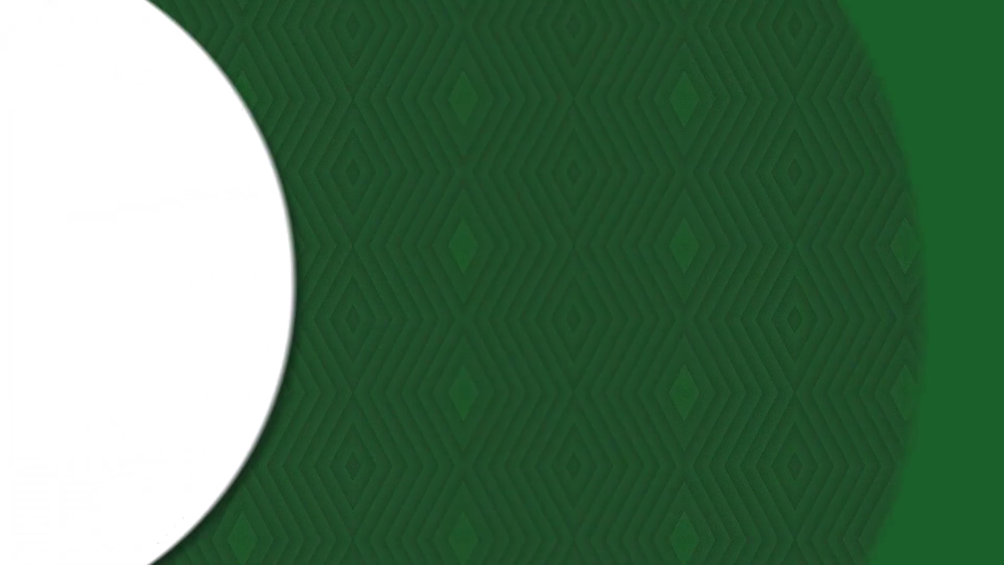